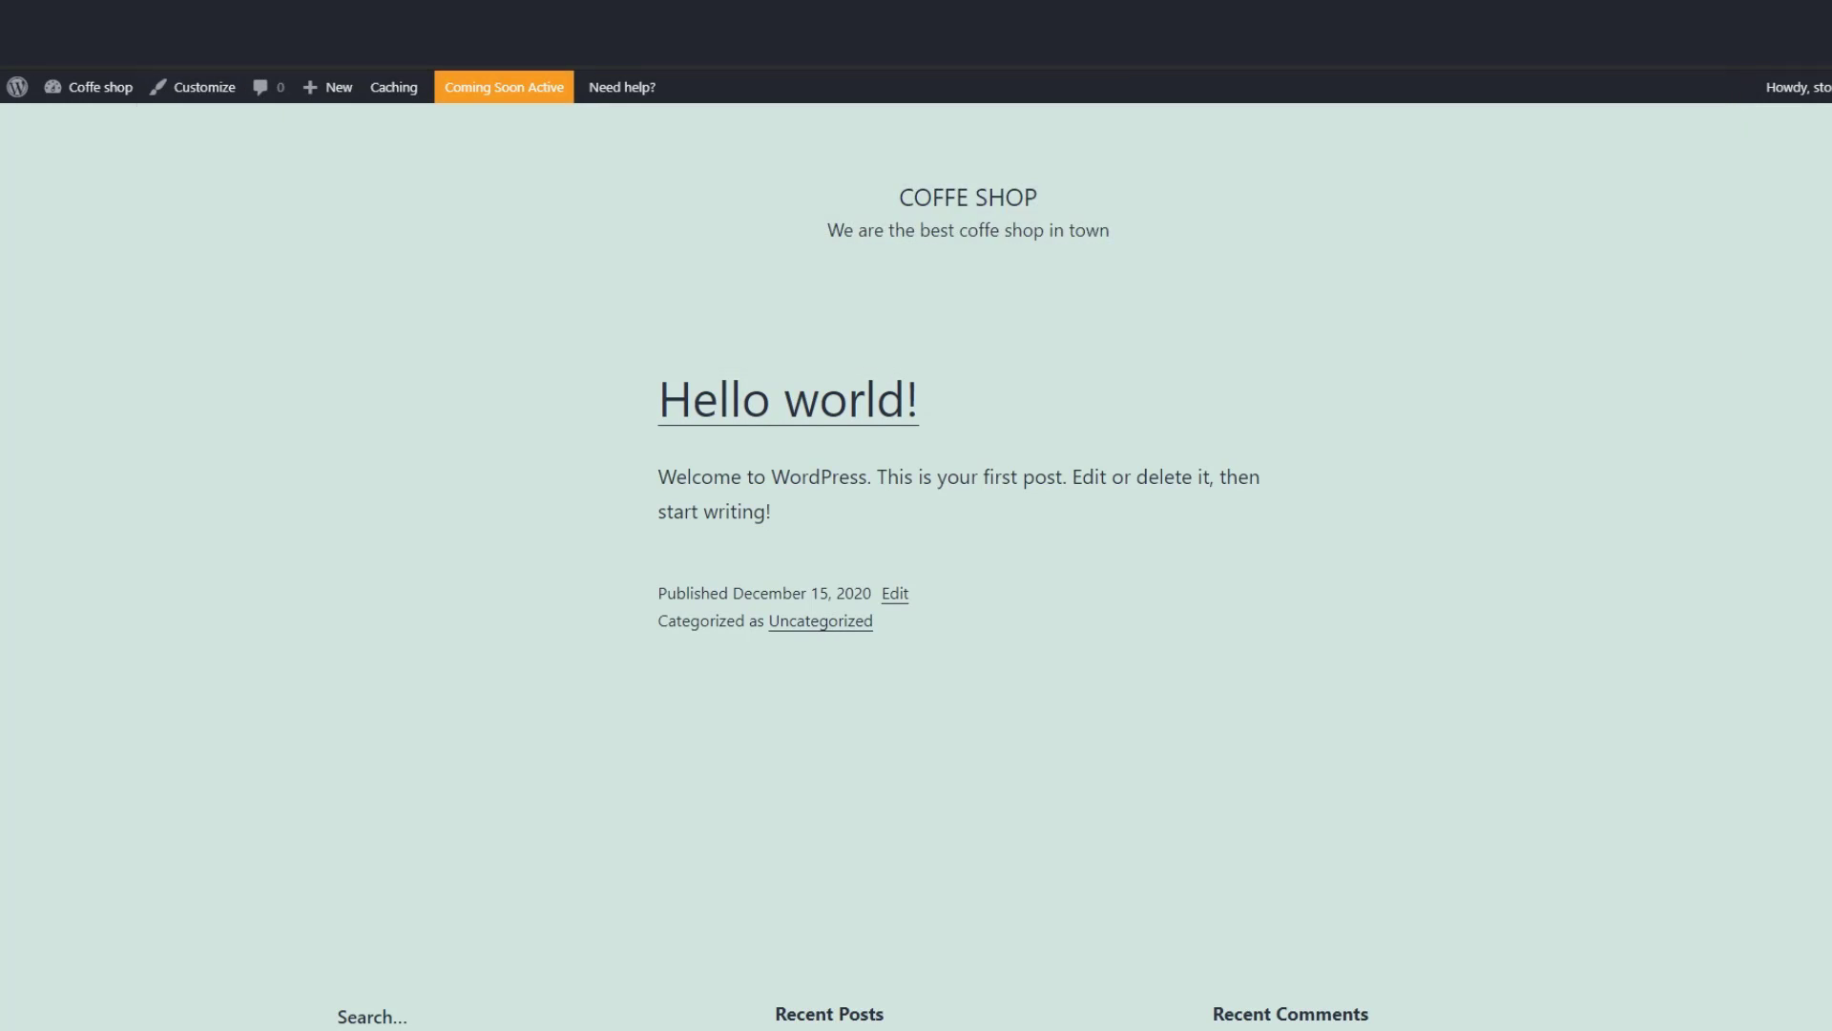
Step: Go to the Bluehost hosting dashboard and open the MySQL Databases tool from the advanced hosting functions
type("bl")
key("Return")
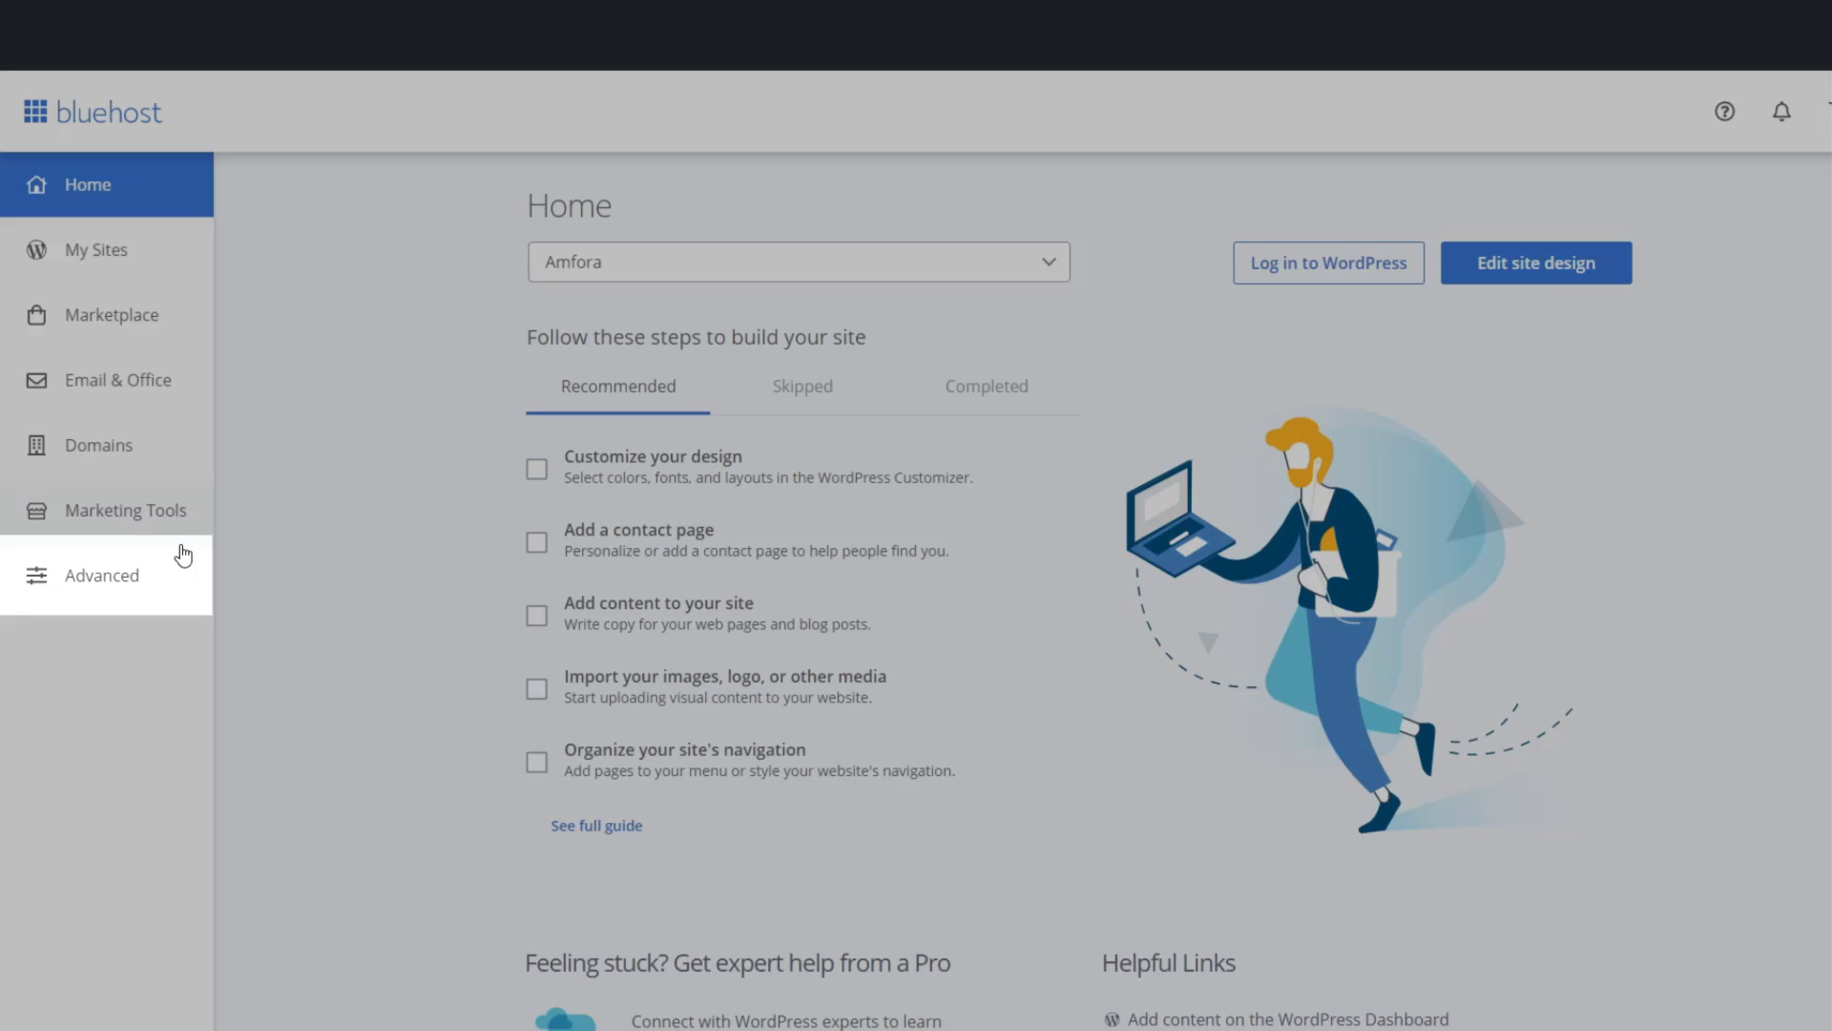
left_click(145, 573)
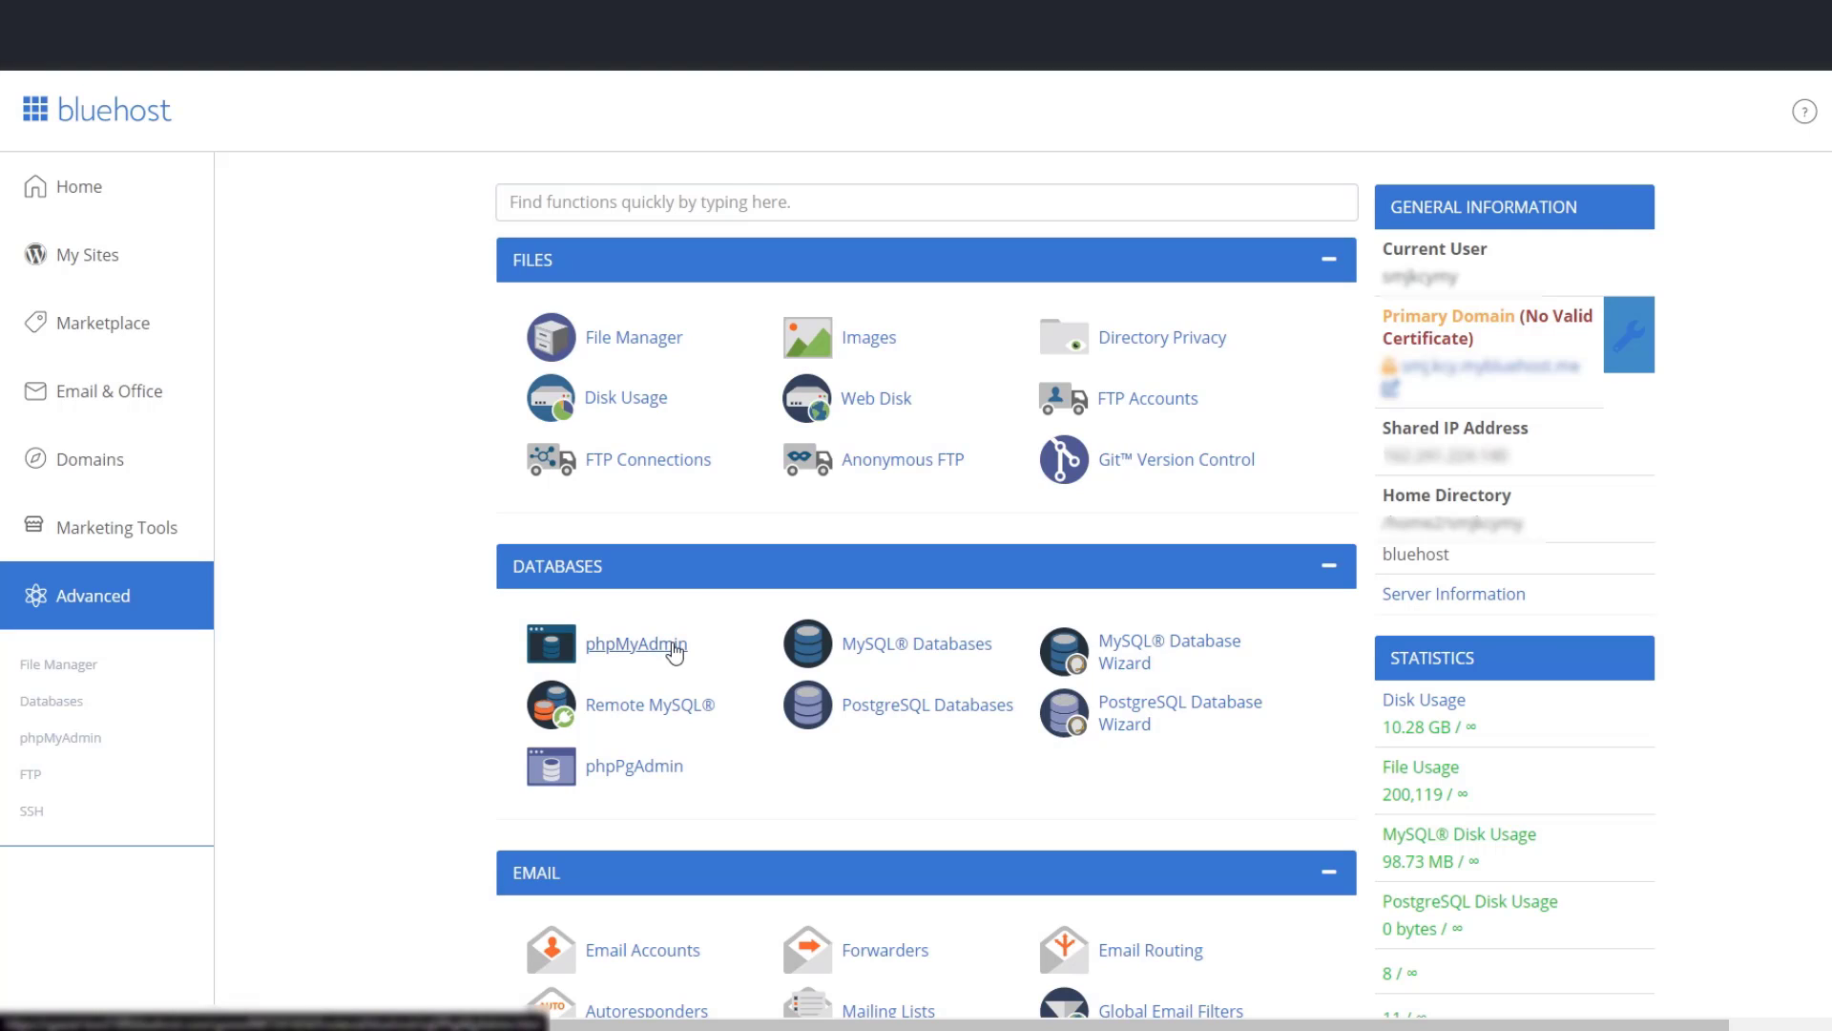
left_click(882, 647)
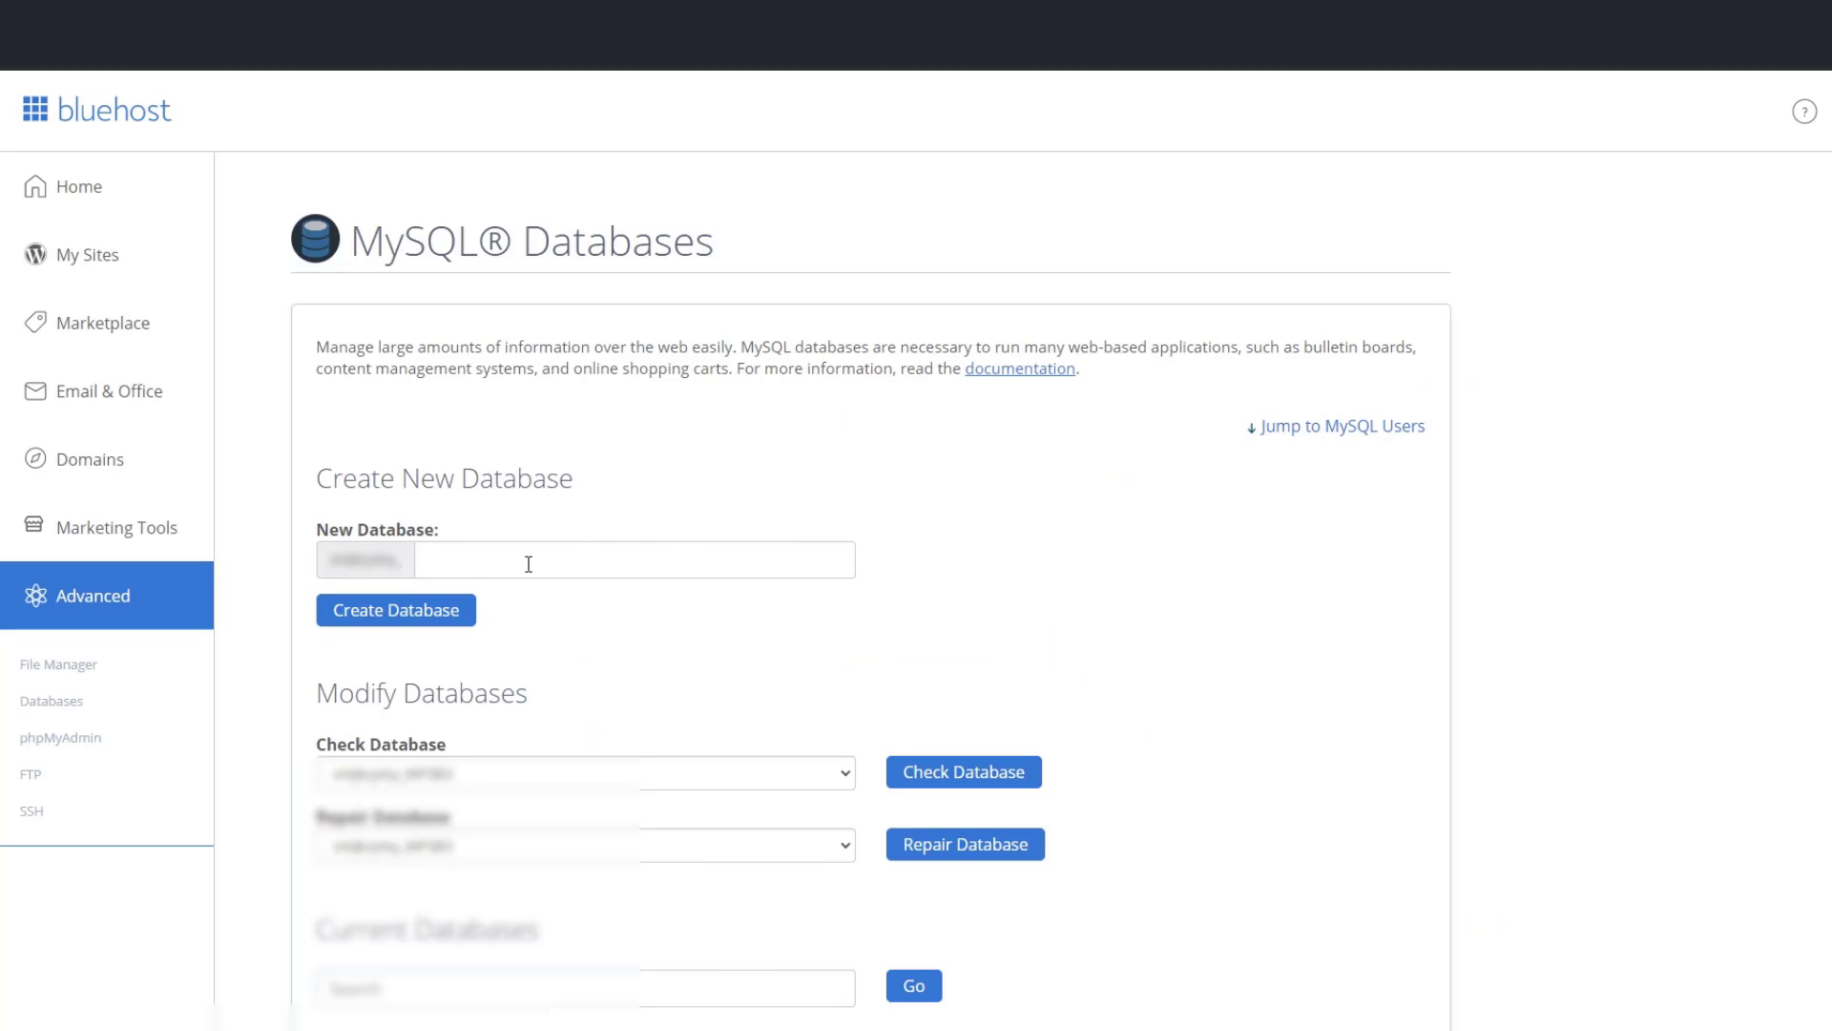
Step: Create a new MySQL database named coffeshopdb and return to the database management page
left_click(577, 550)
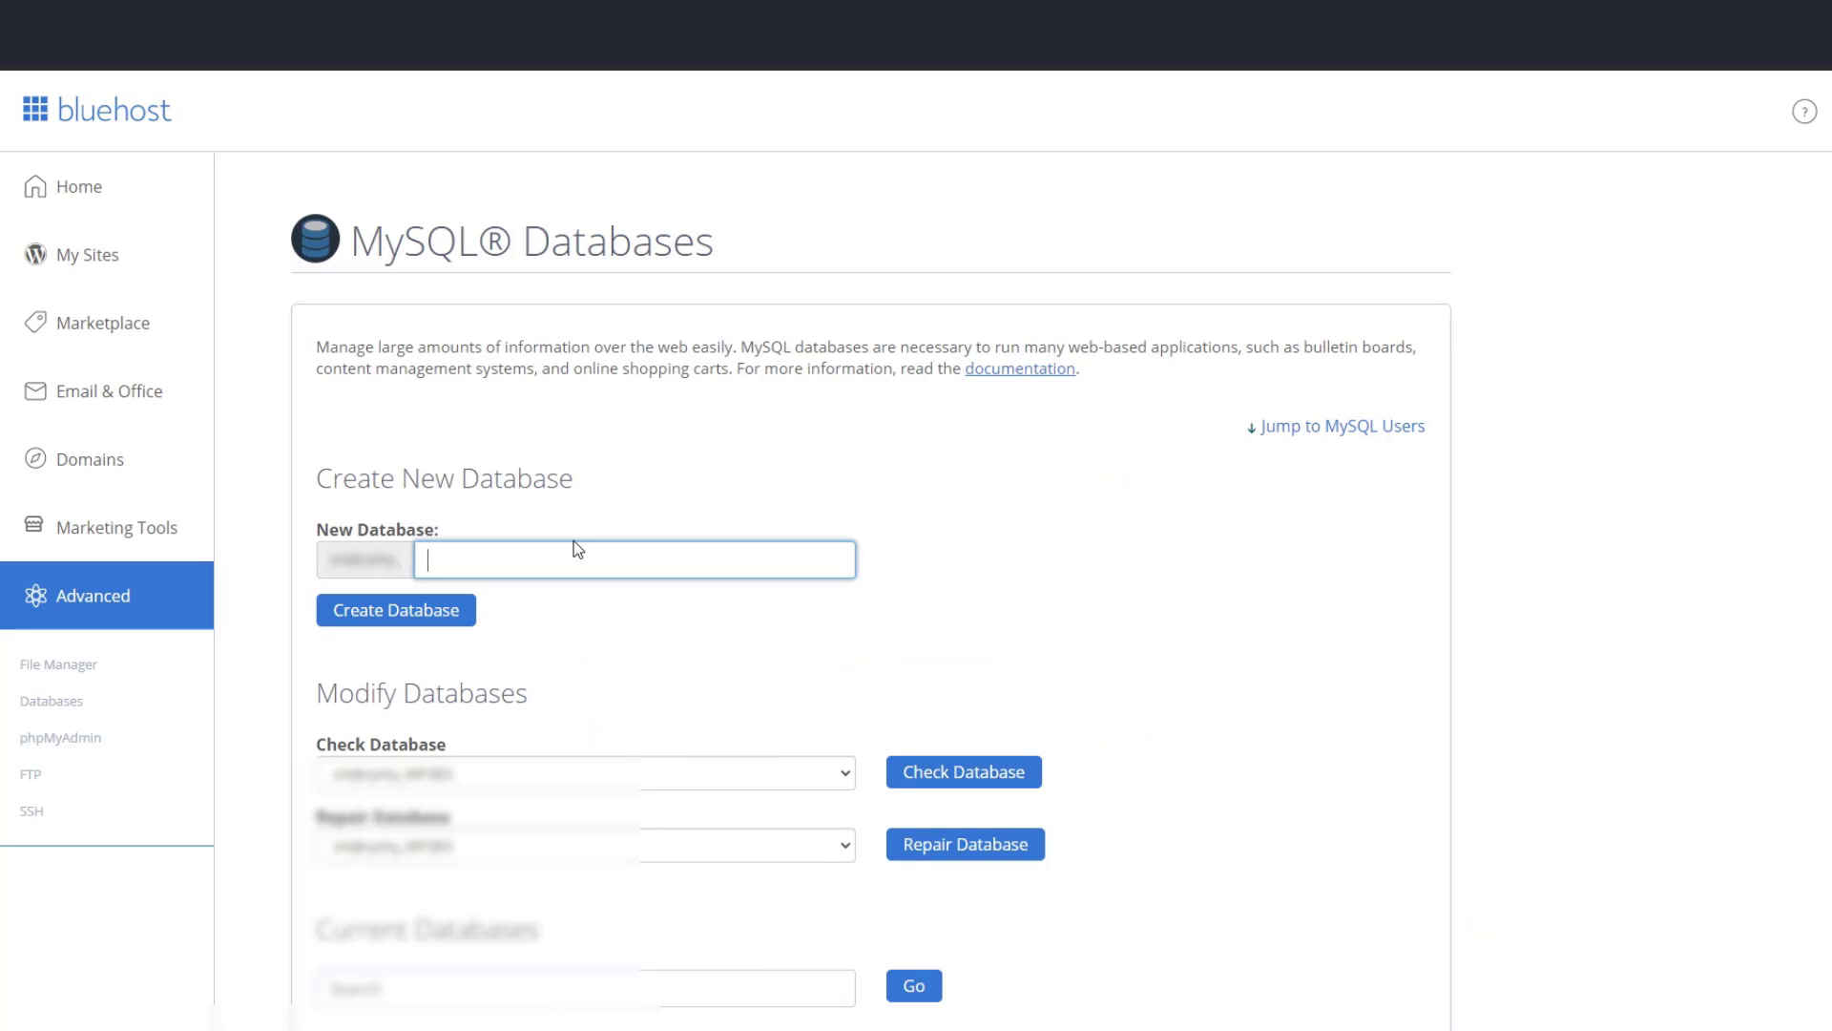
type("coffeshopdb")
left_click(441, 620)
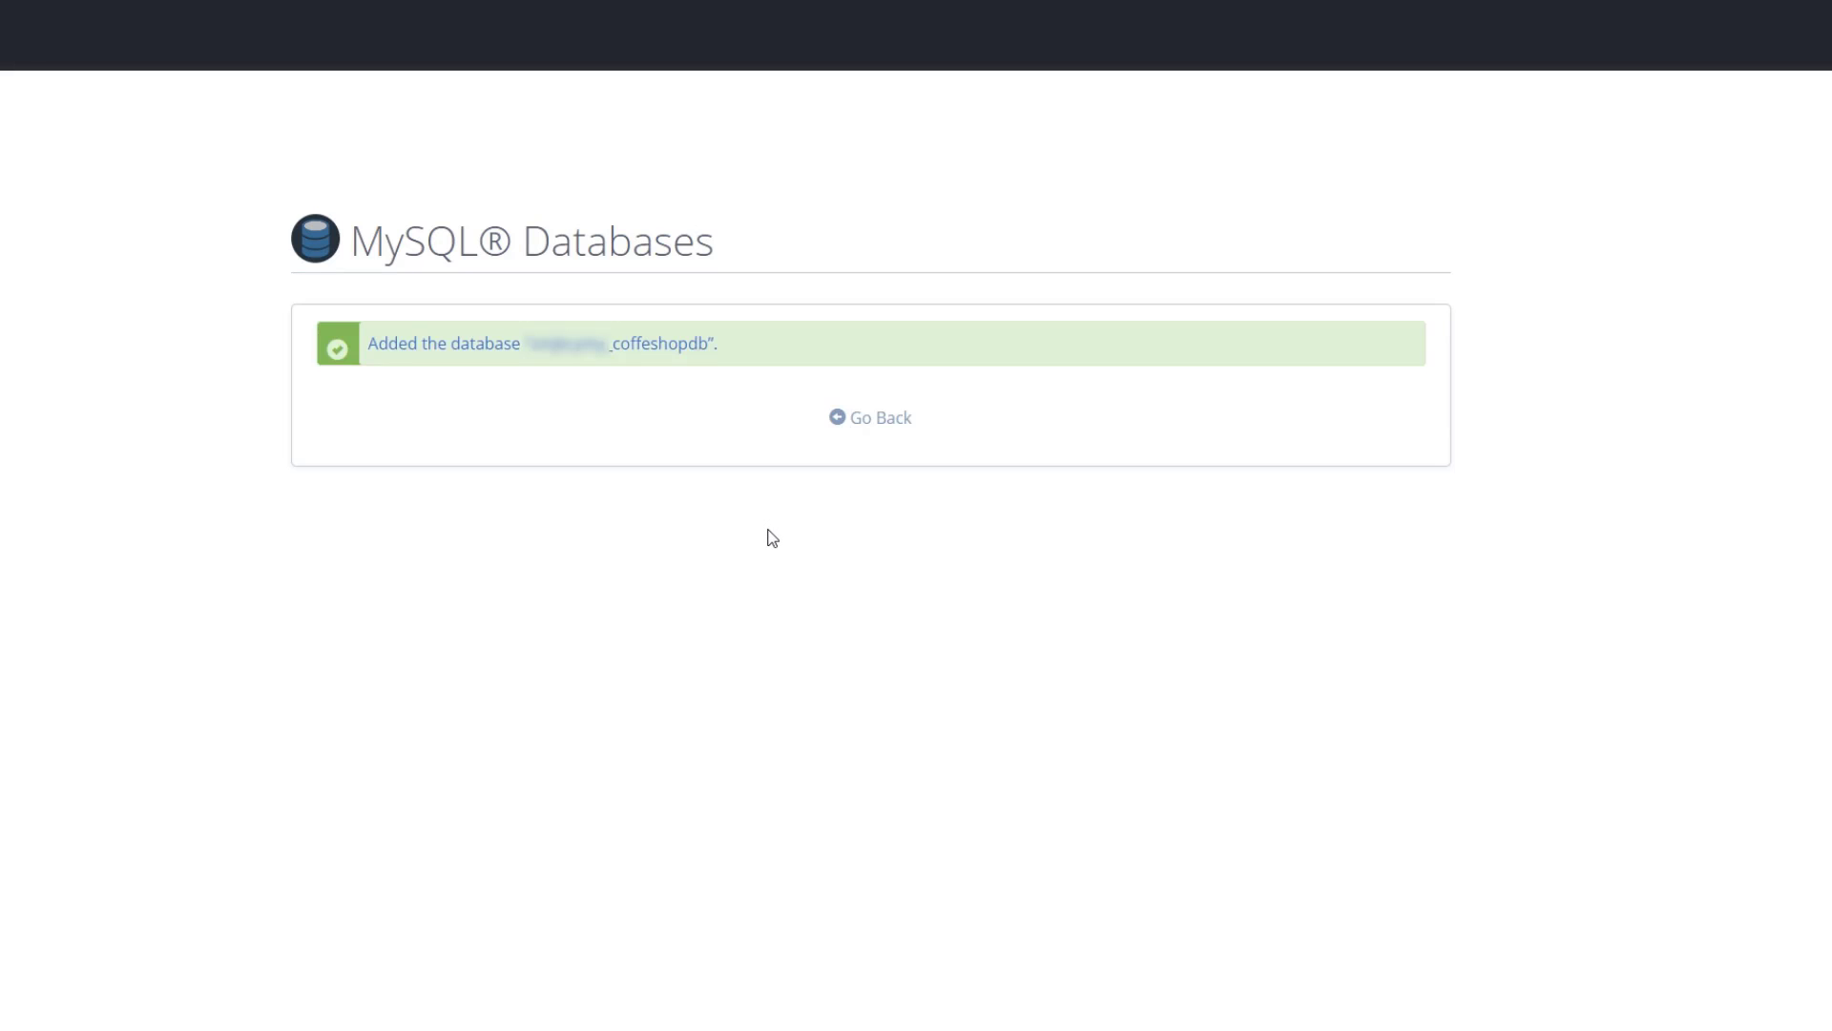
left_click(869, 420)
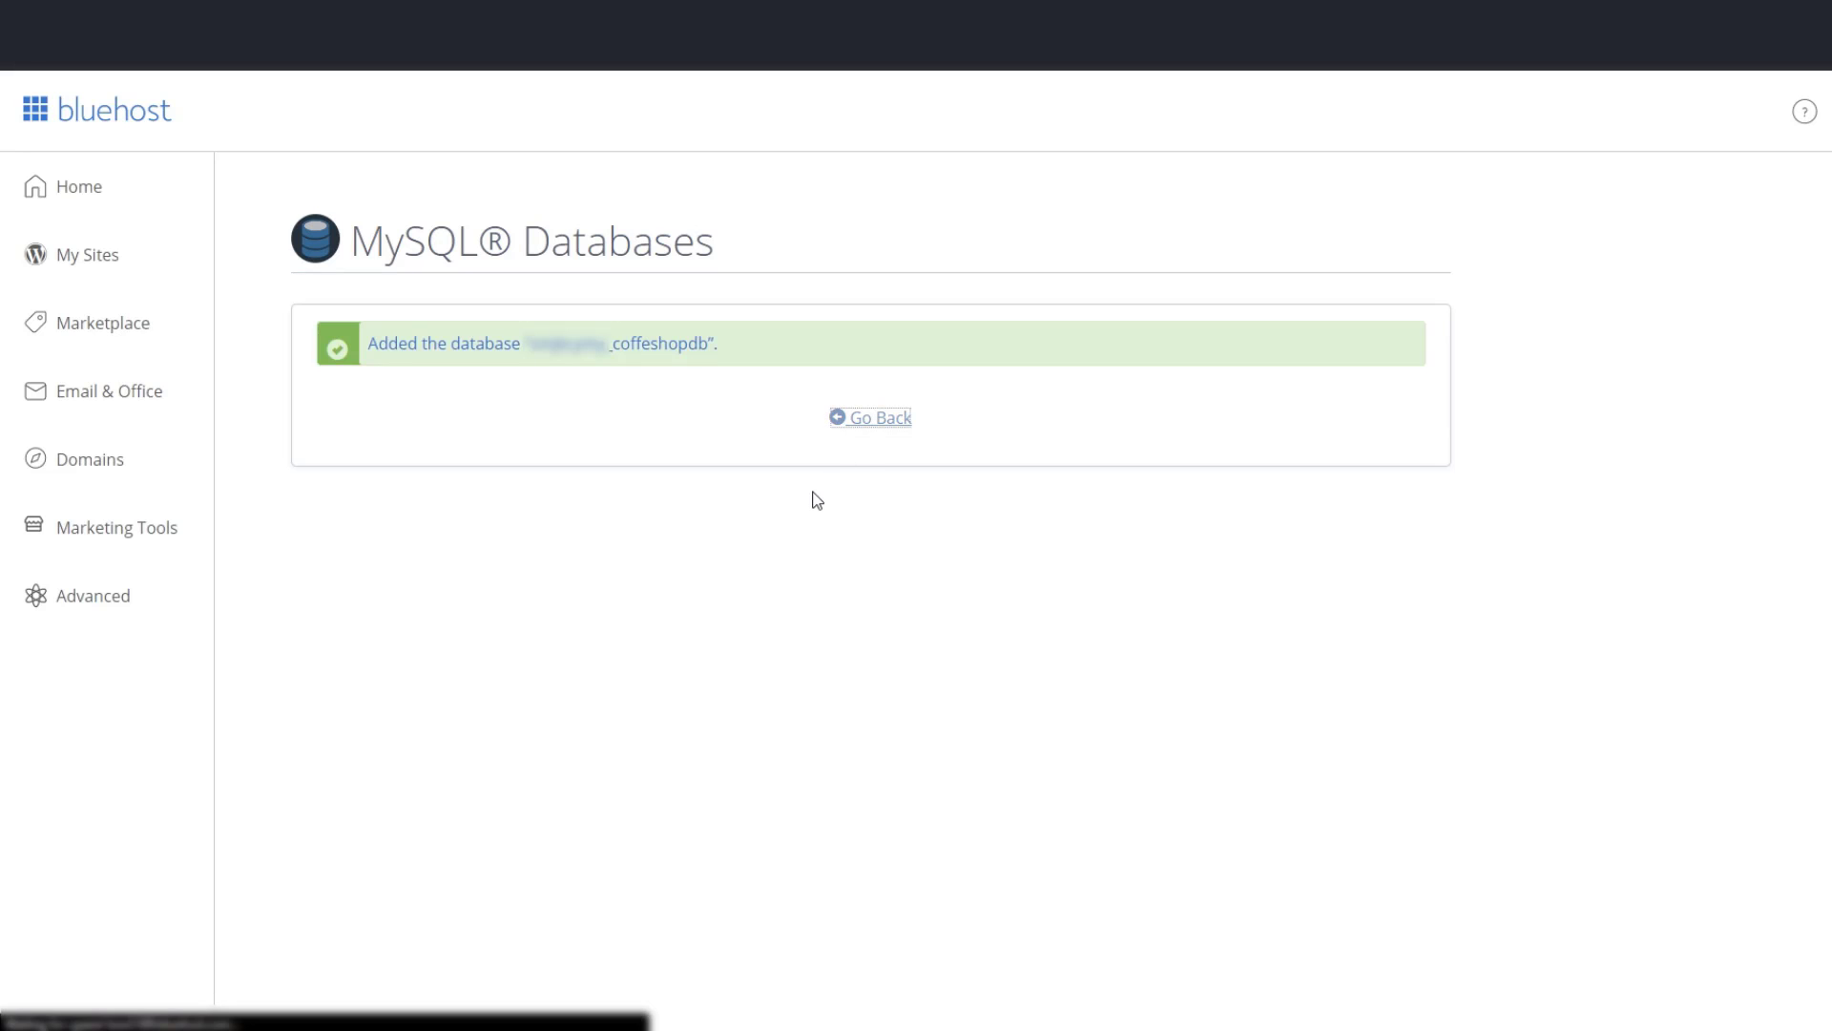
Step: Add an existing database user to the new coffeshopdb database
scroll(587, 559, "down", 10)
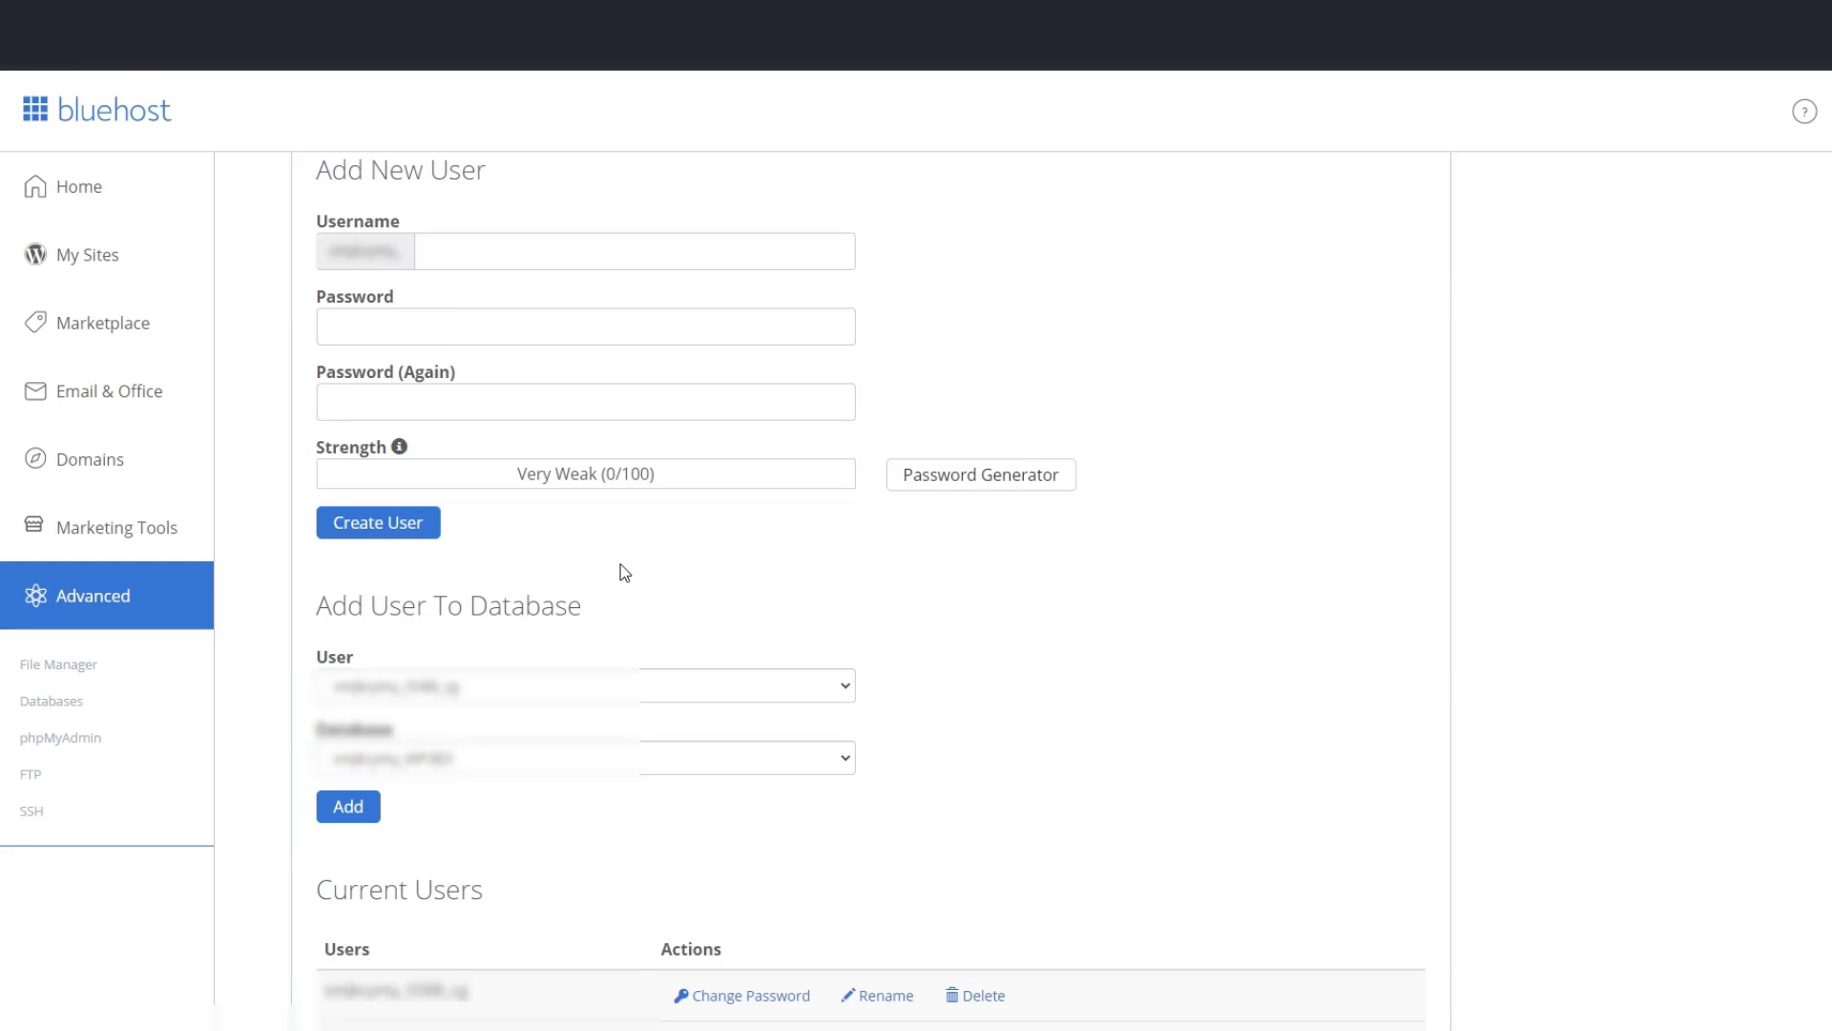
scroll(668, 596, "down", 1)
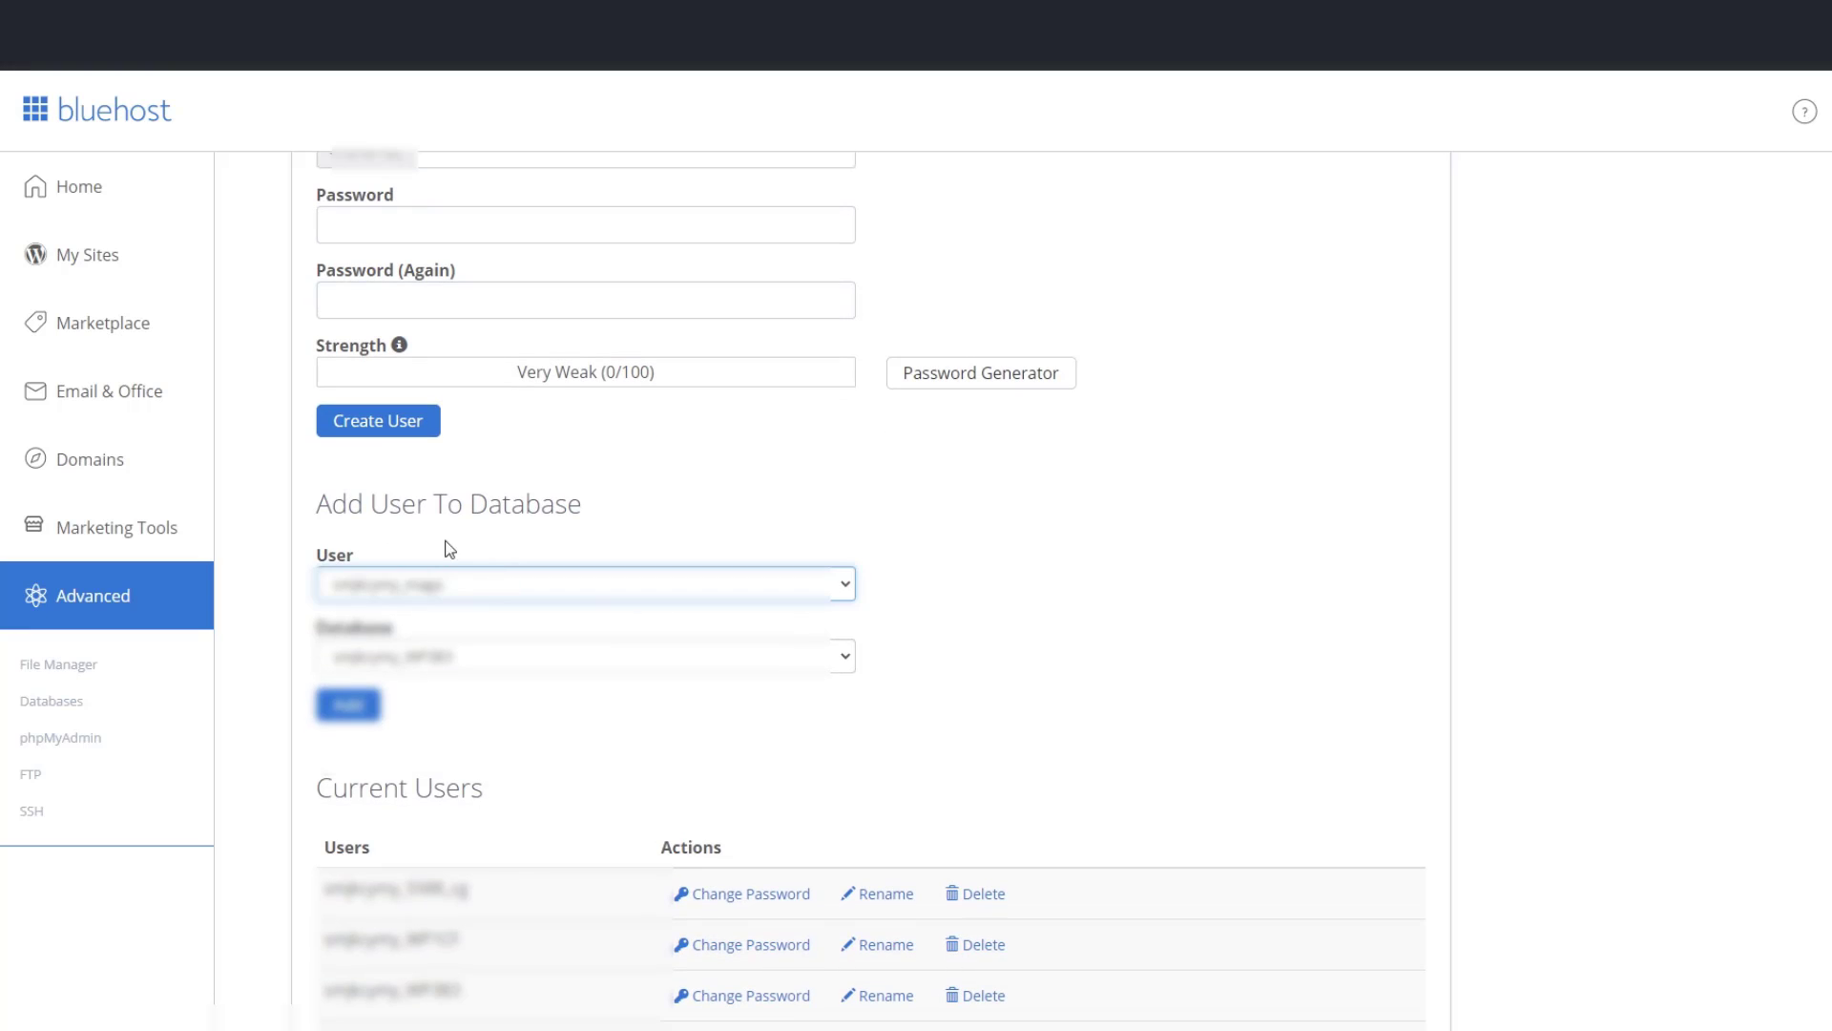
left_click(504, 658)
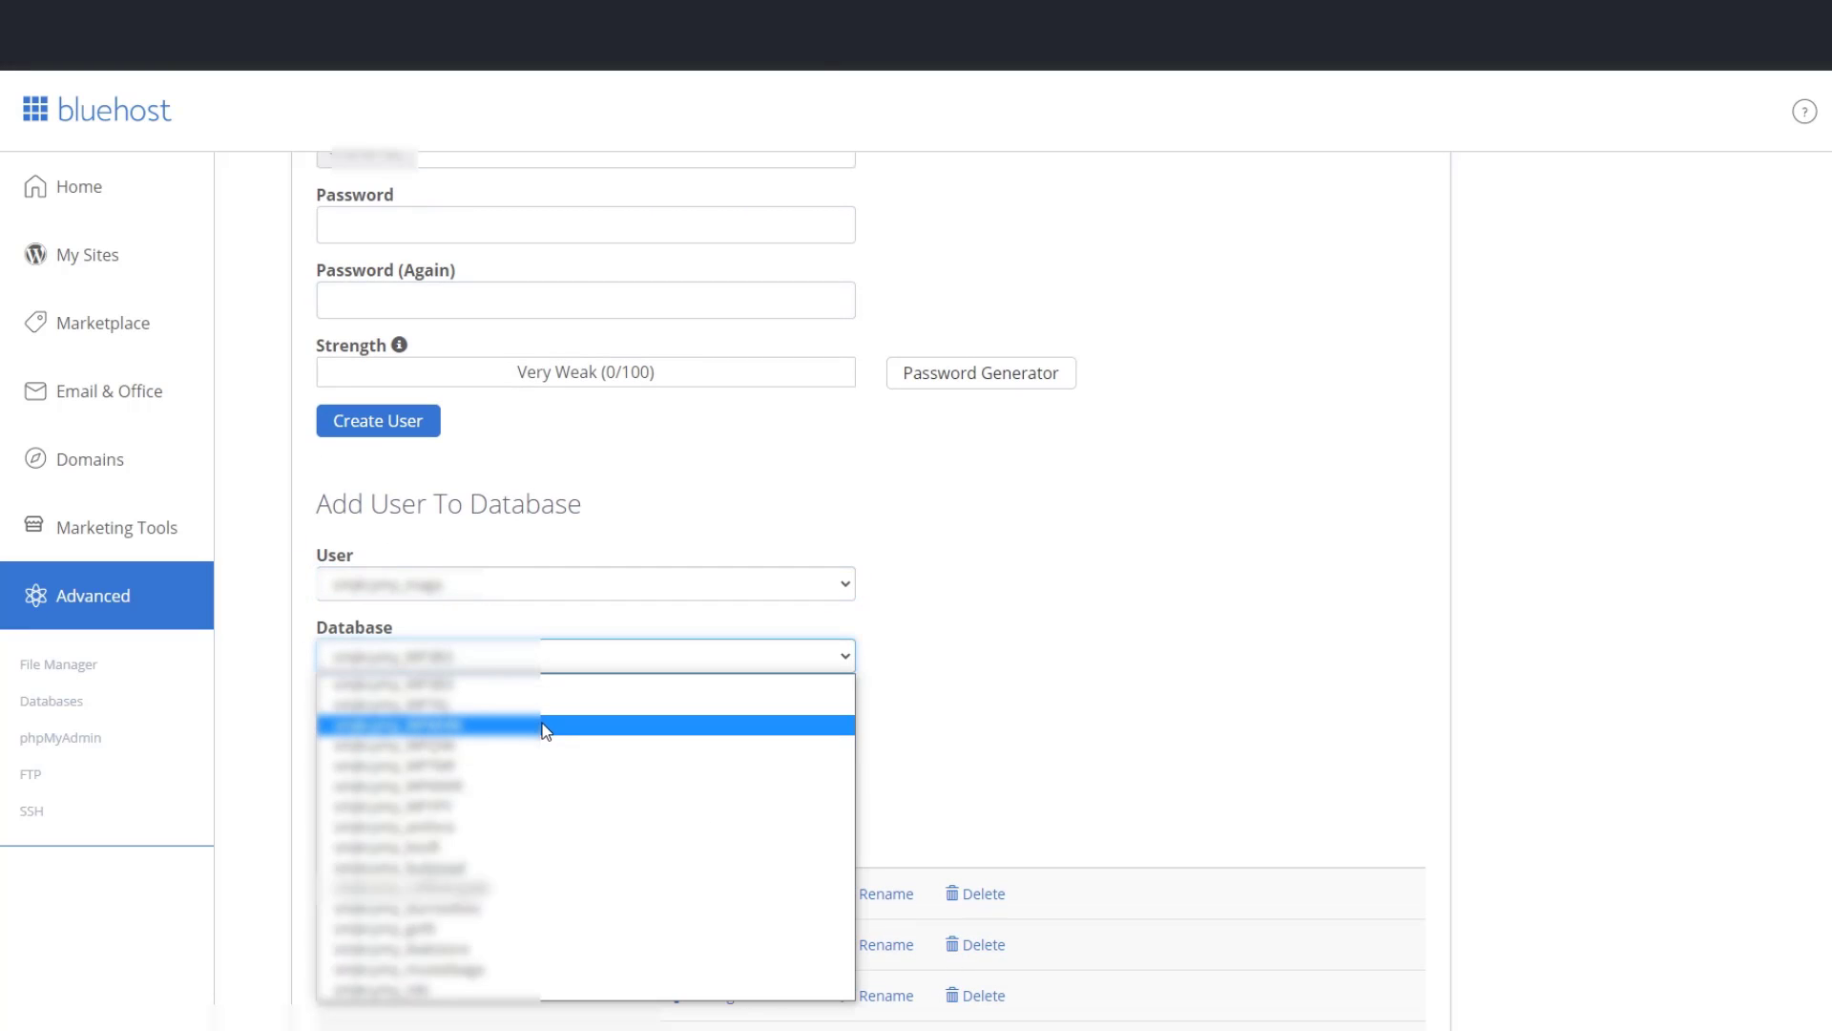
left_click(492, 887)
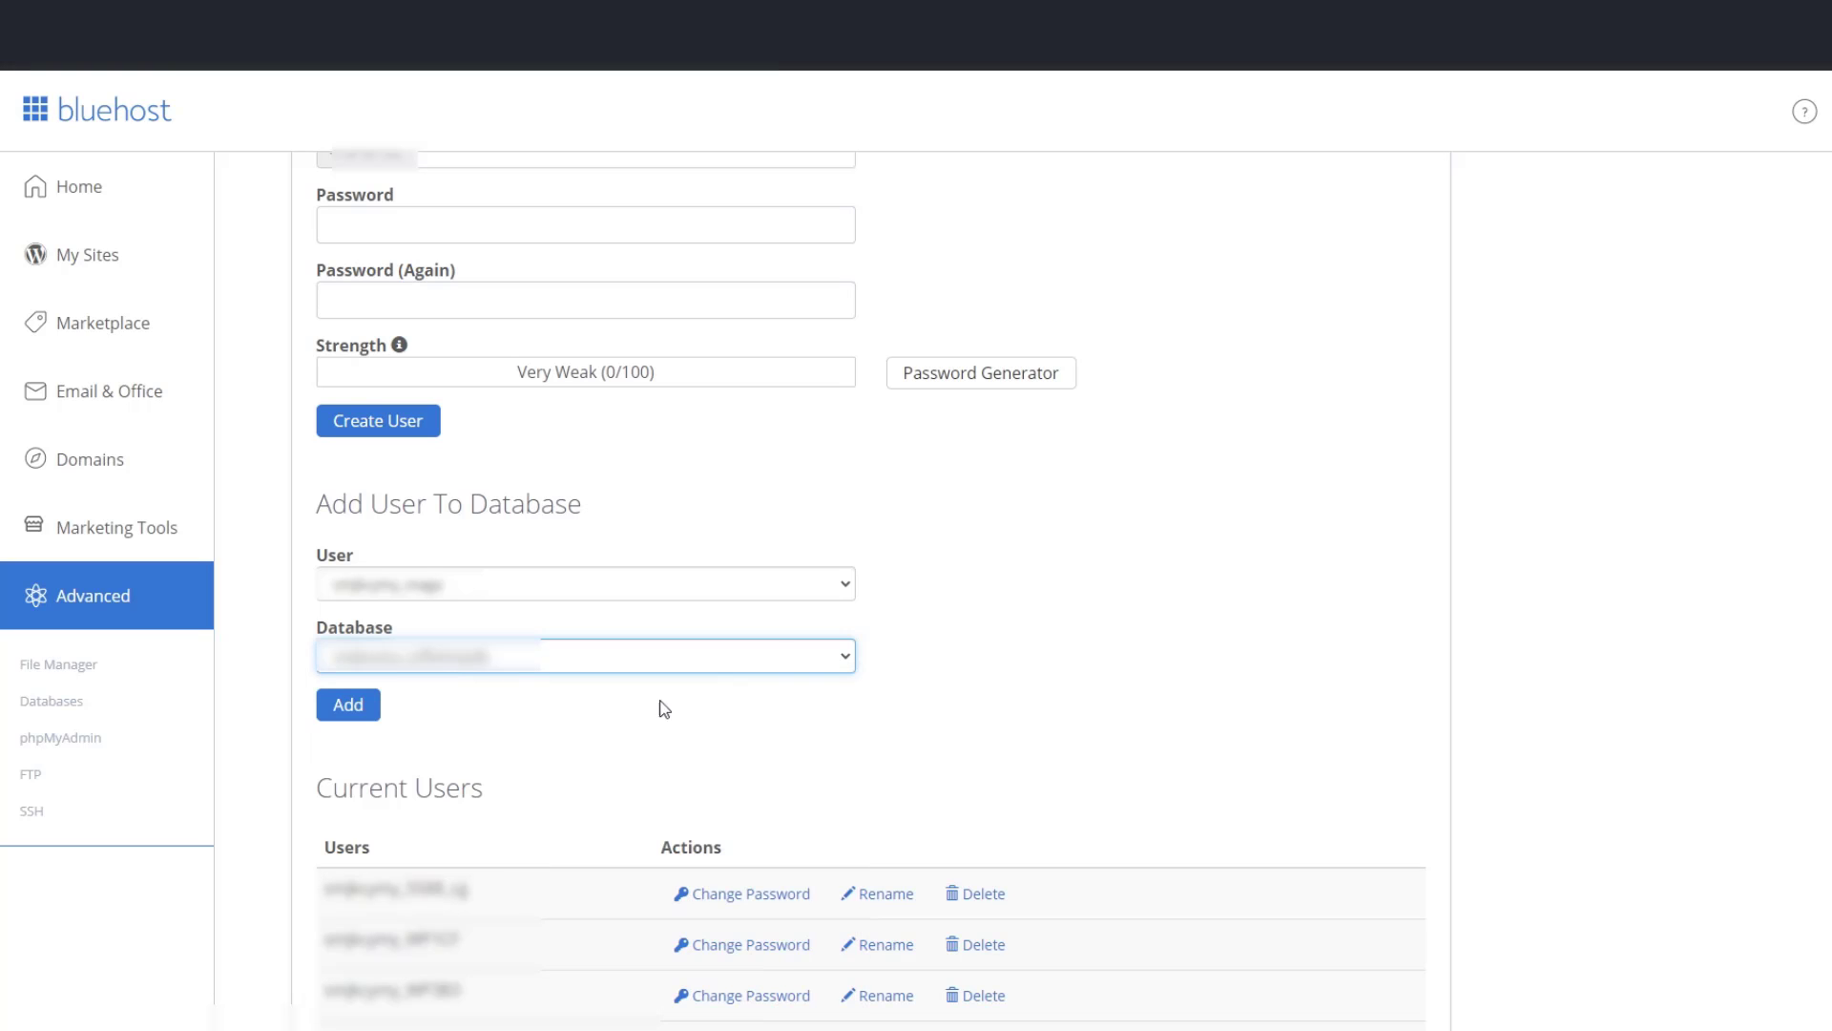
left_click(347, 716)
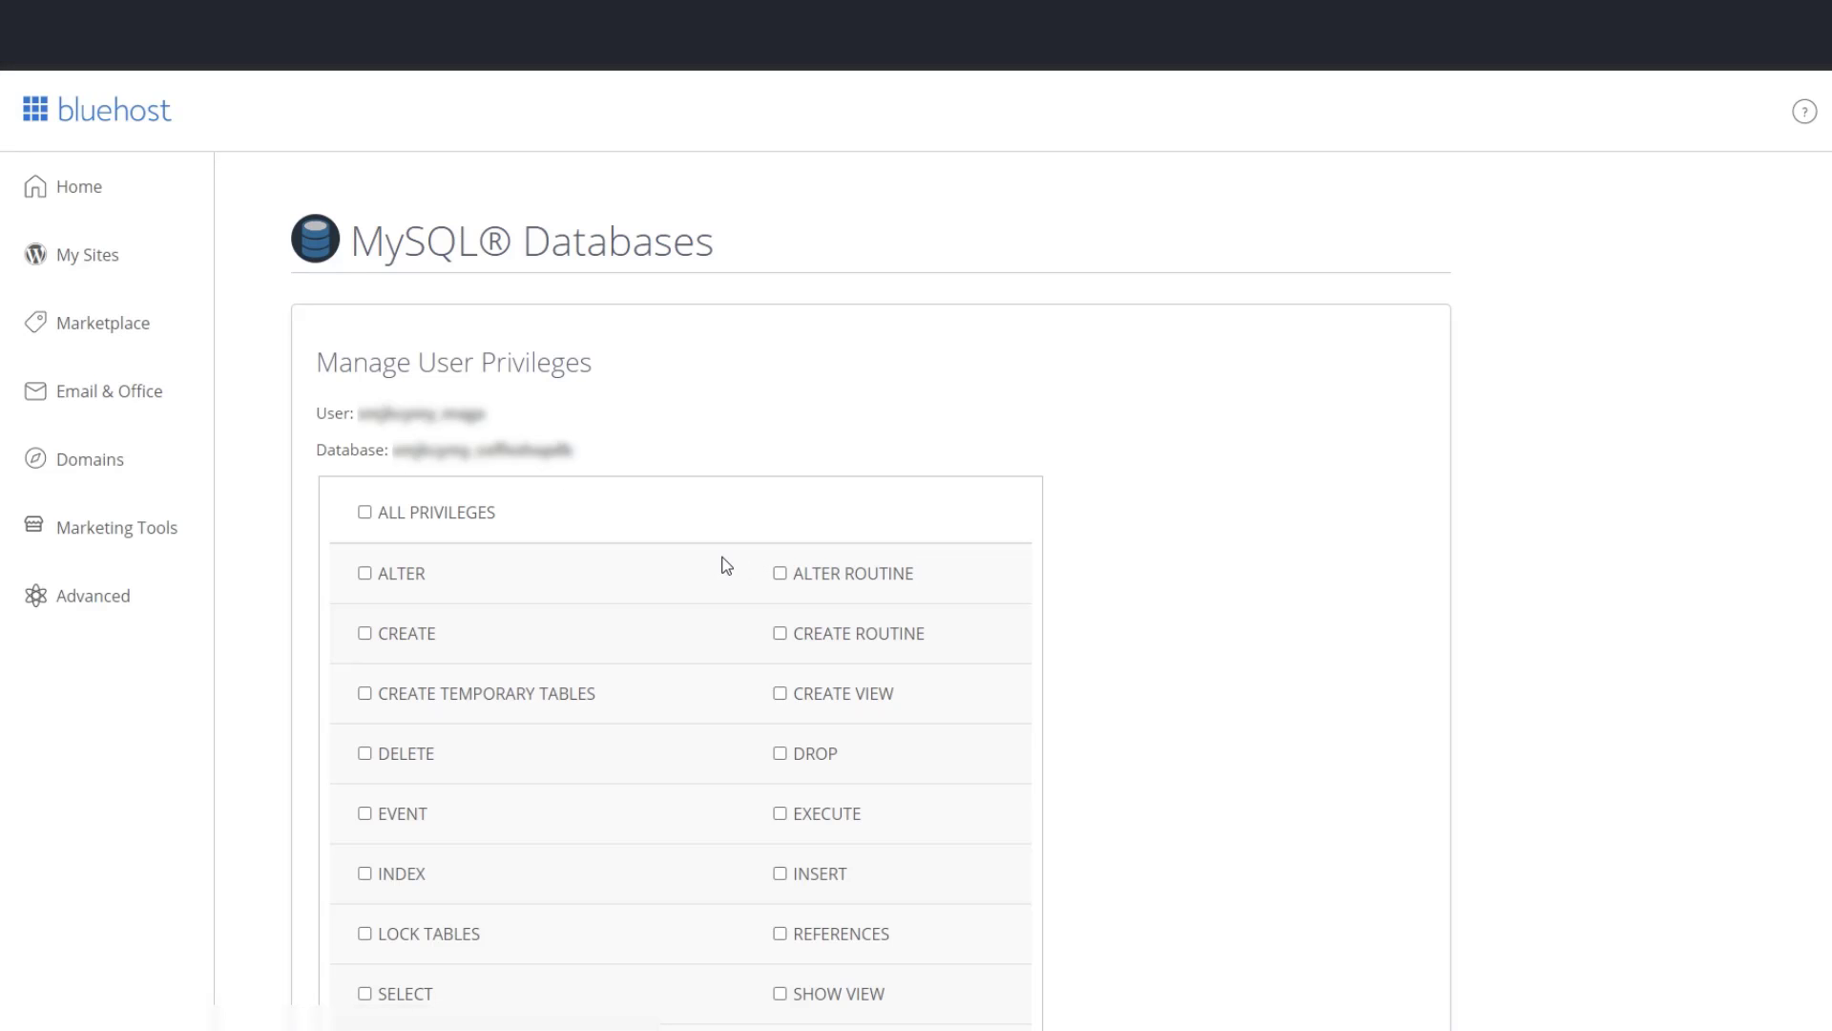
Step: Grant the user all privileges on the coffeshopdb database and save the changes
left_click(365, 514)
scroll(699, 519, "down", 3)
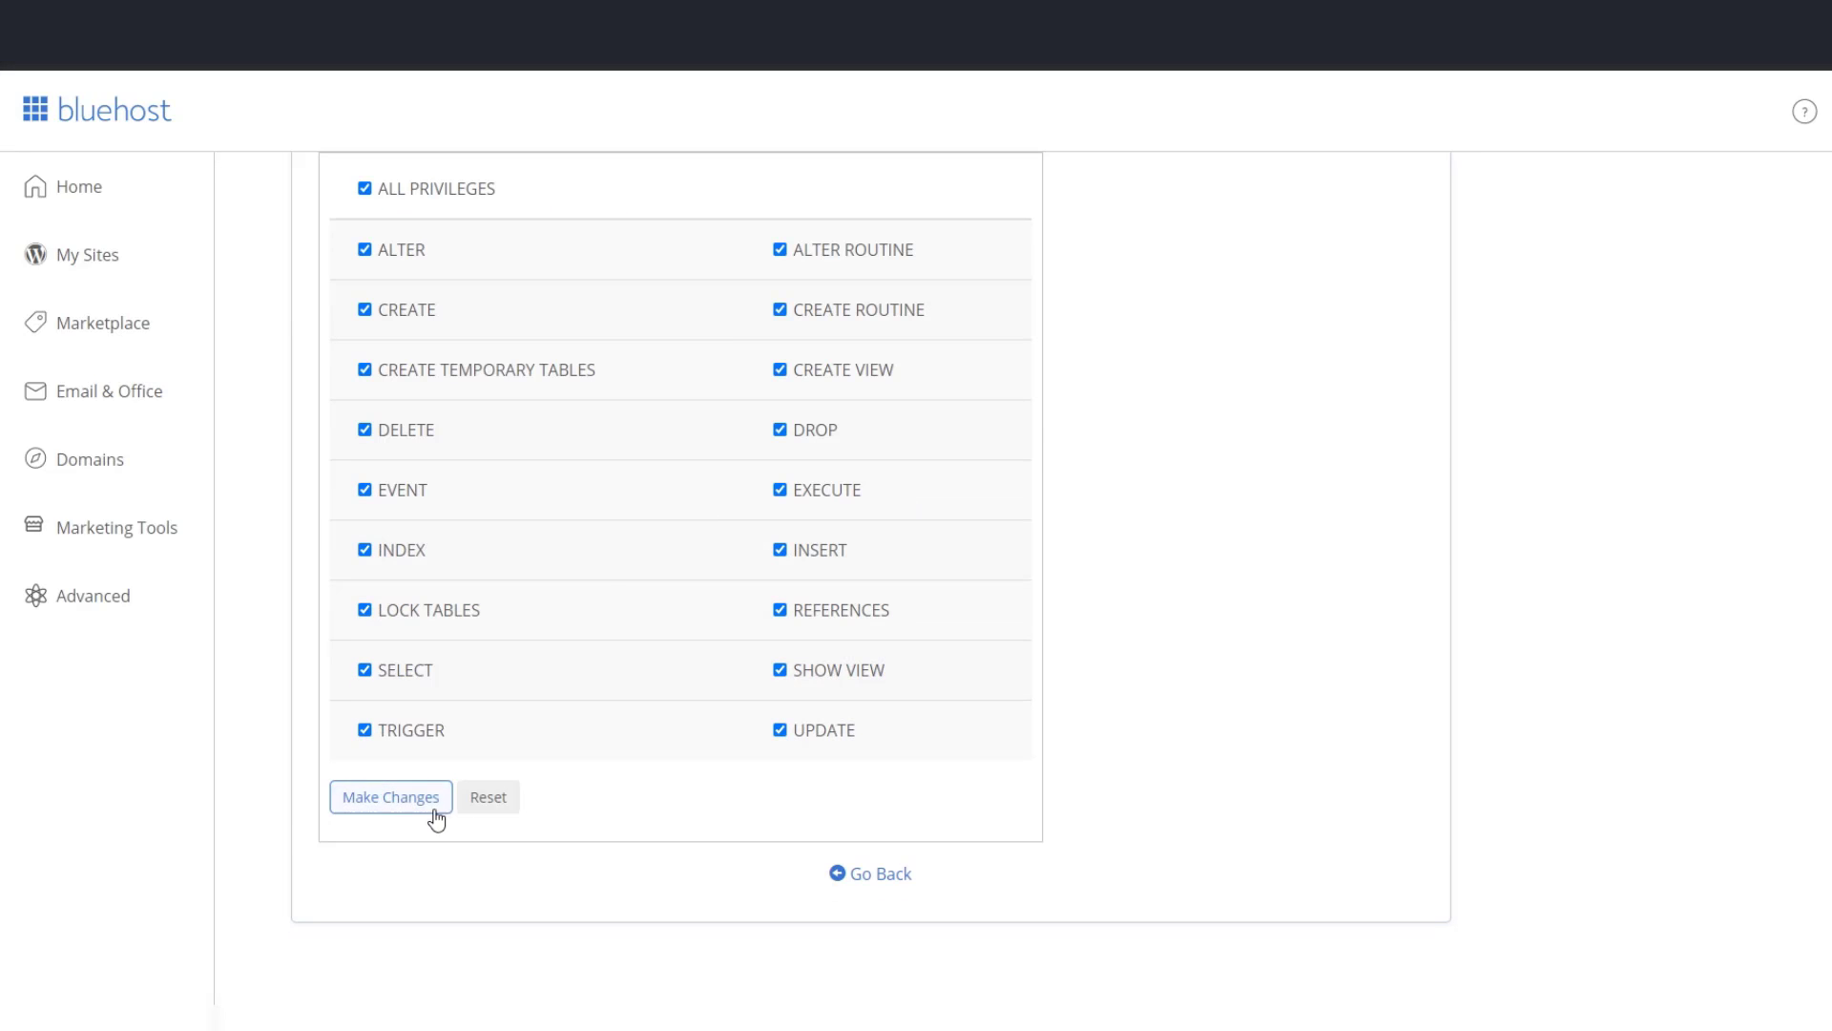
left_click(388, 810)
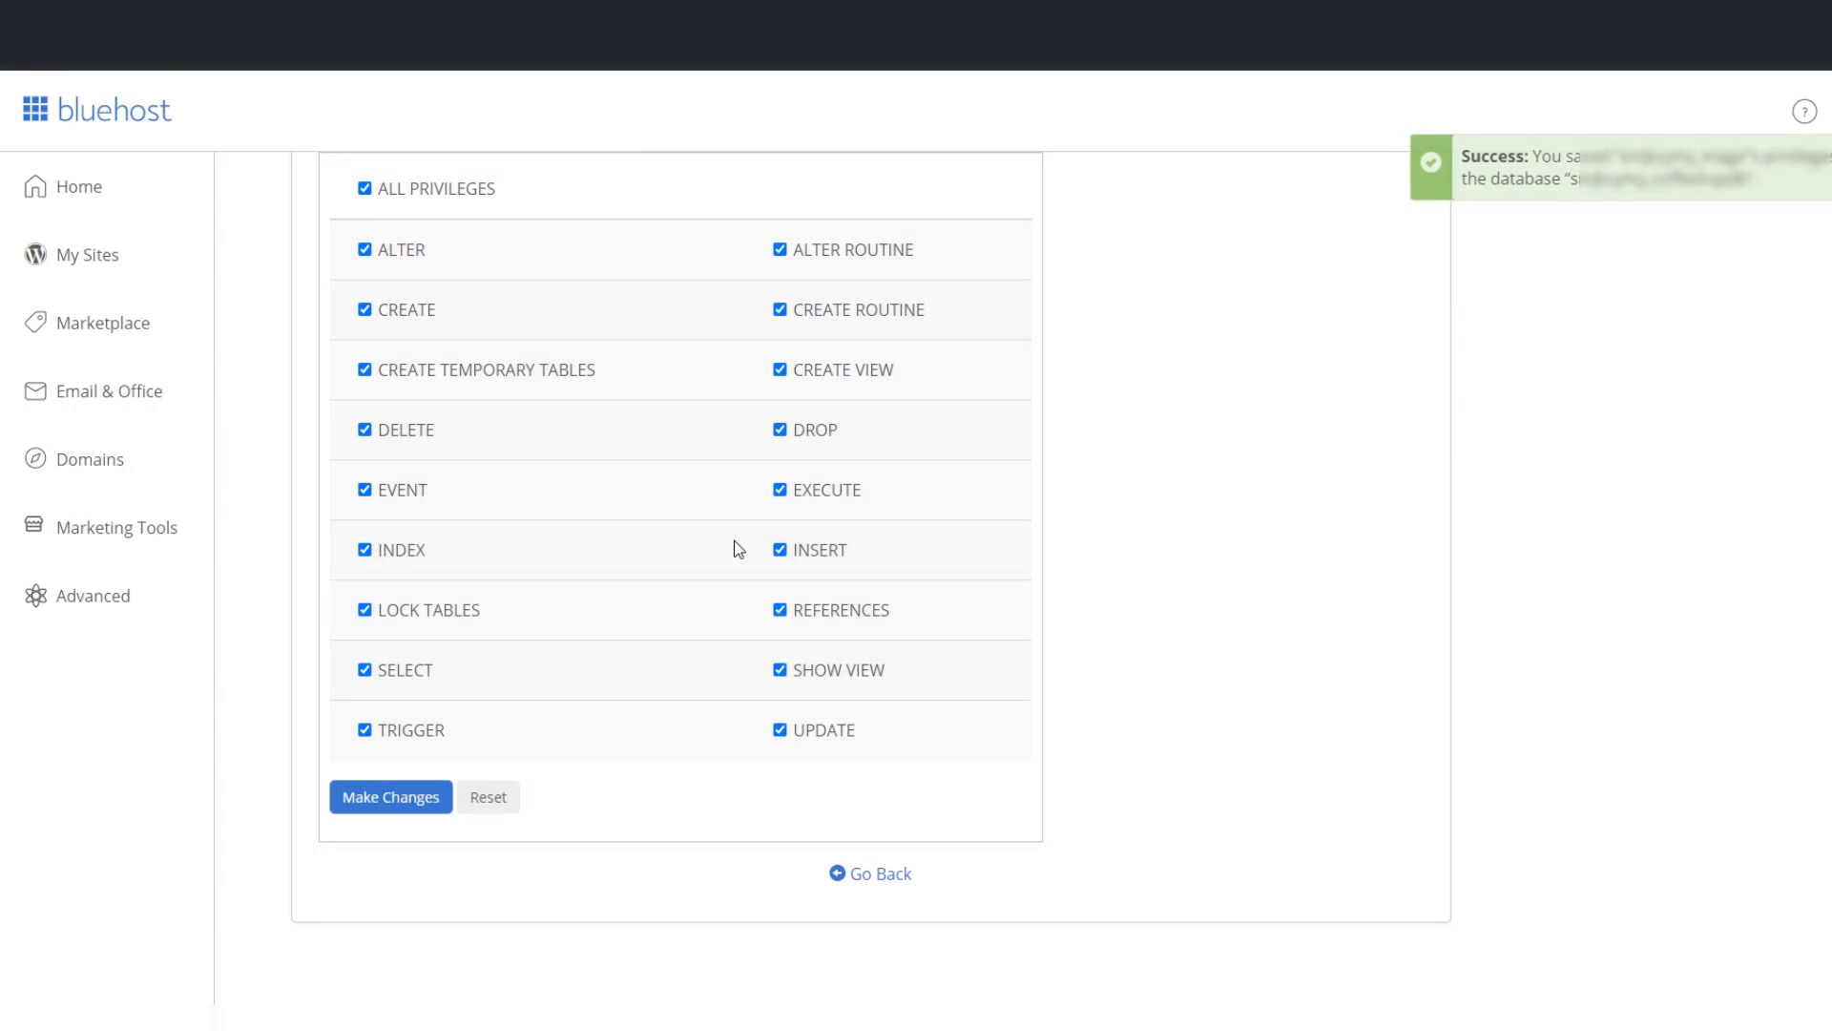
Step: Open the hosting File Manager and go into the public_html directory
scroll(735, 540, "up", 3)
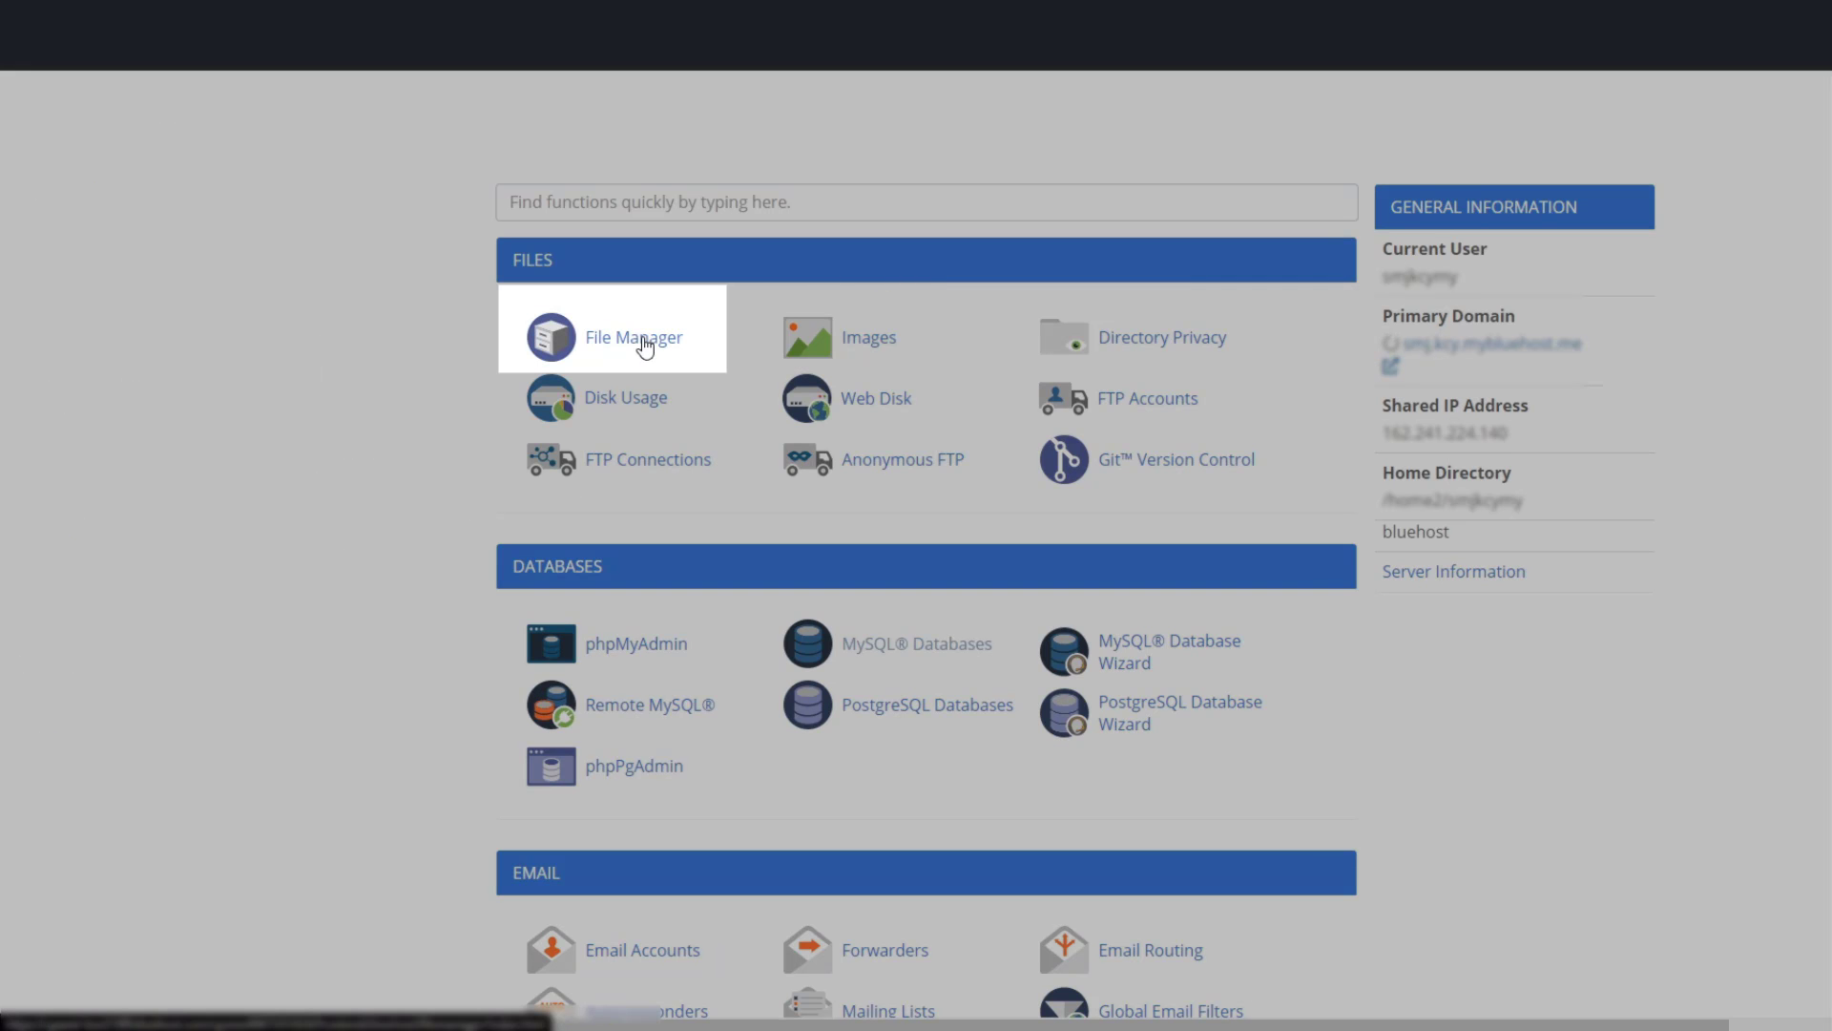
left_click(637, 339)
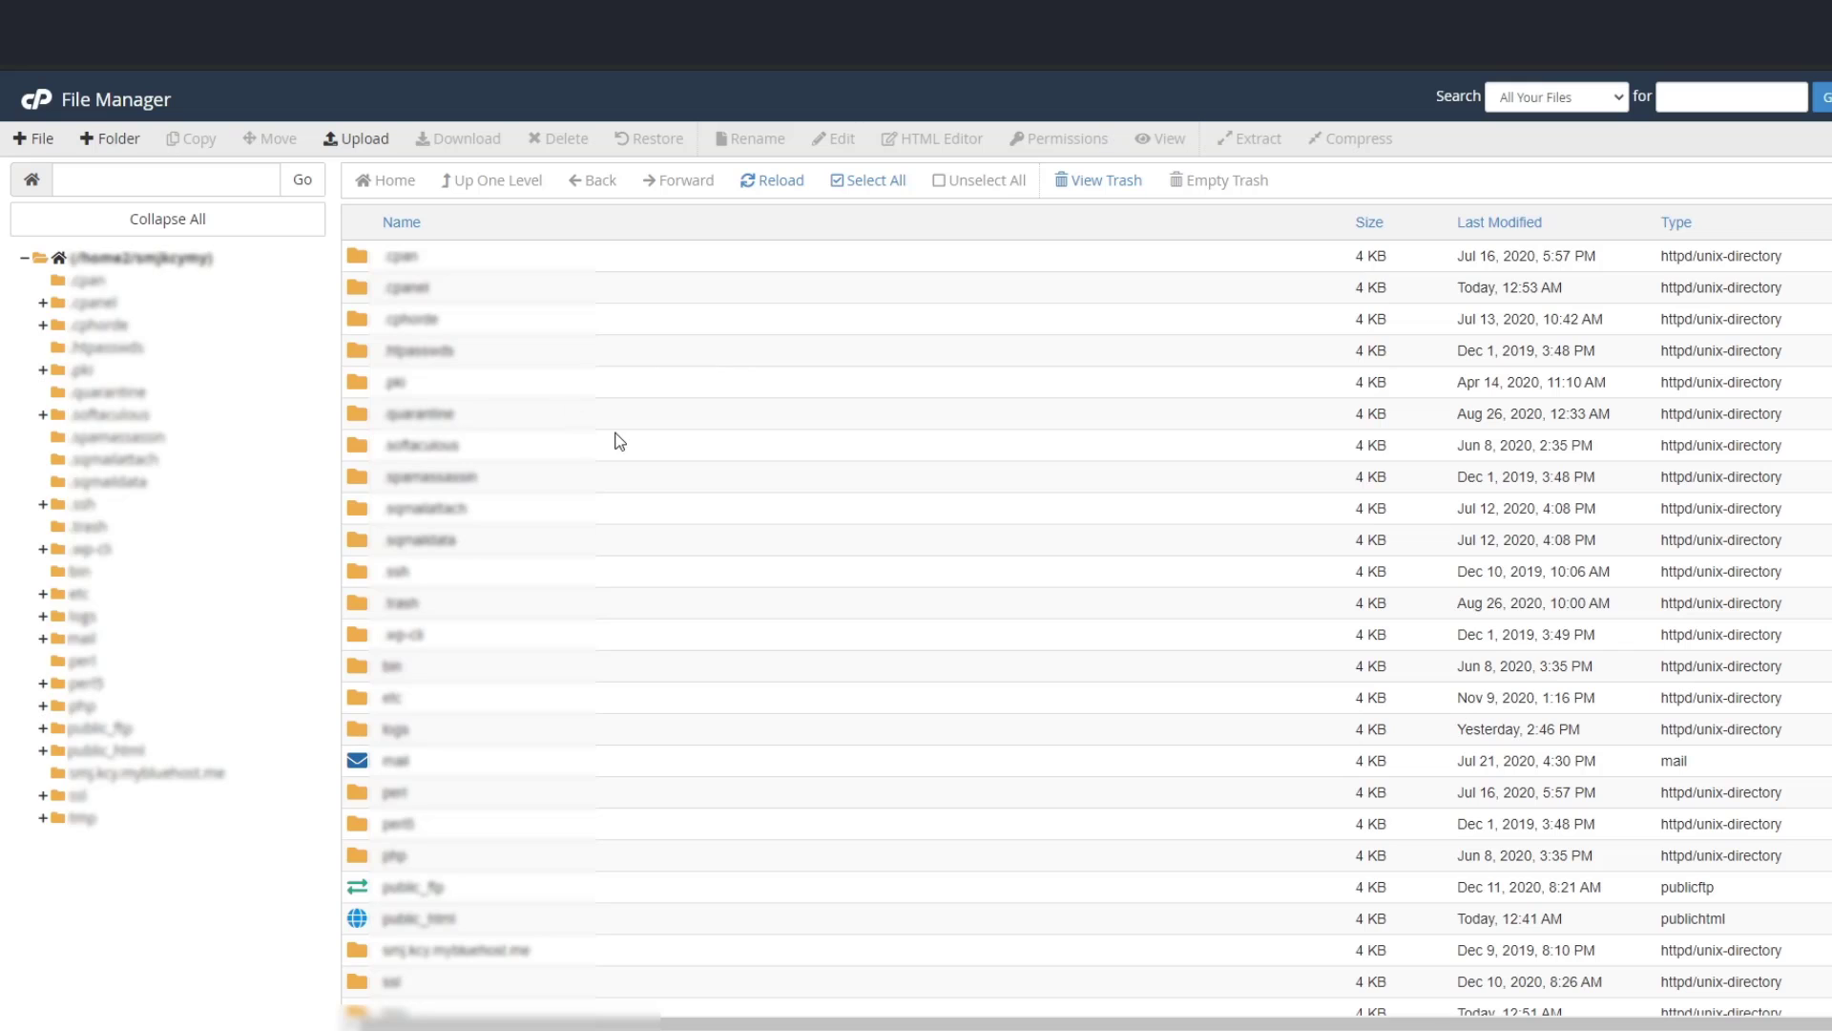
scroll(619, 441, "down", 5)
double_click(406, 612)
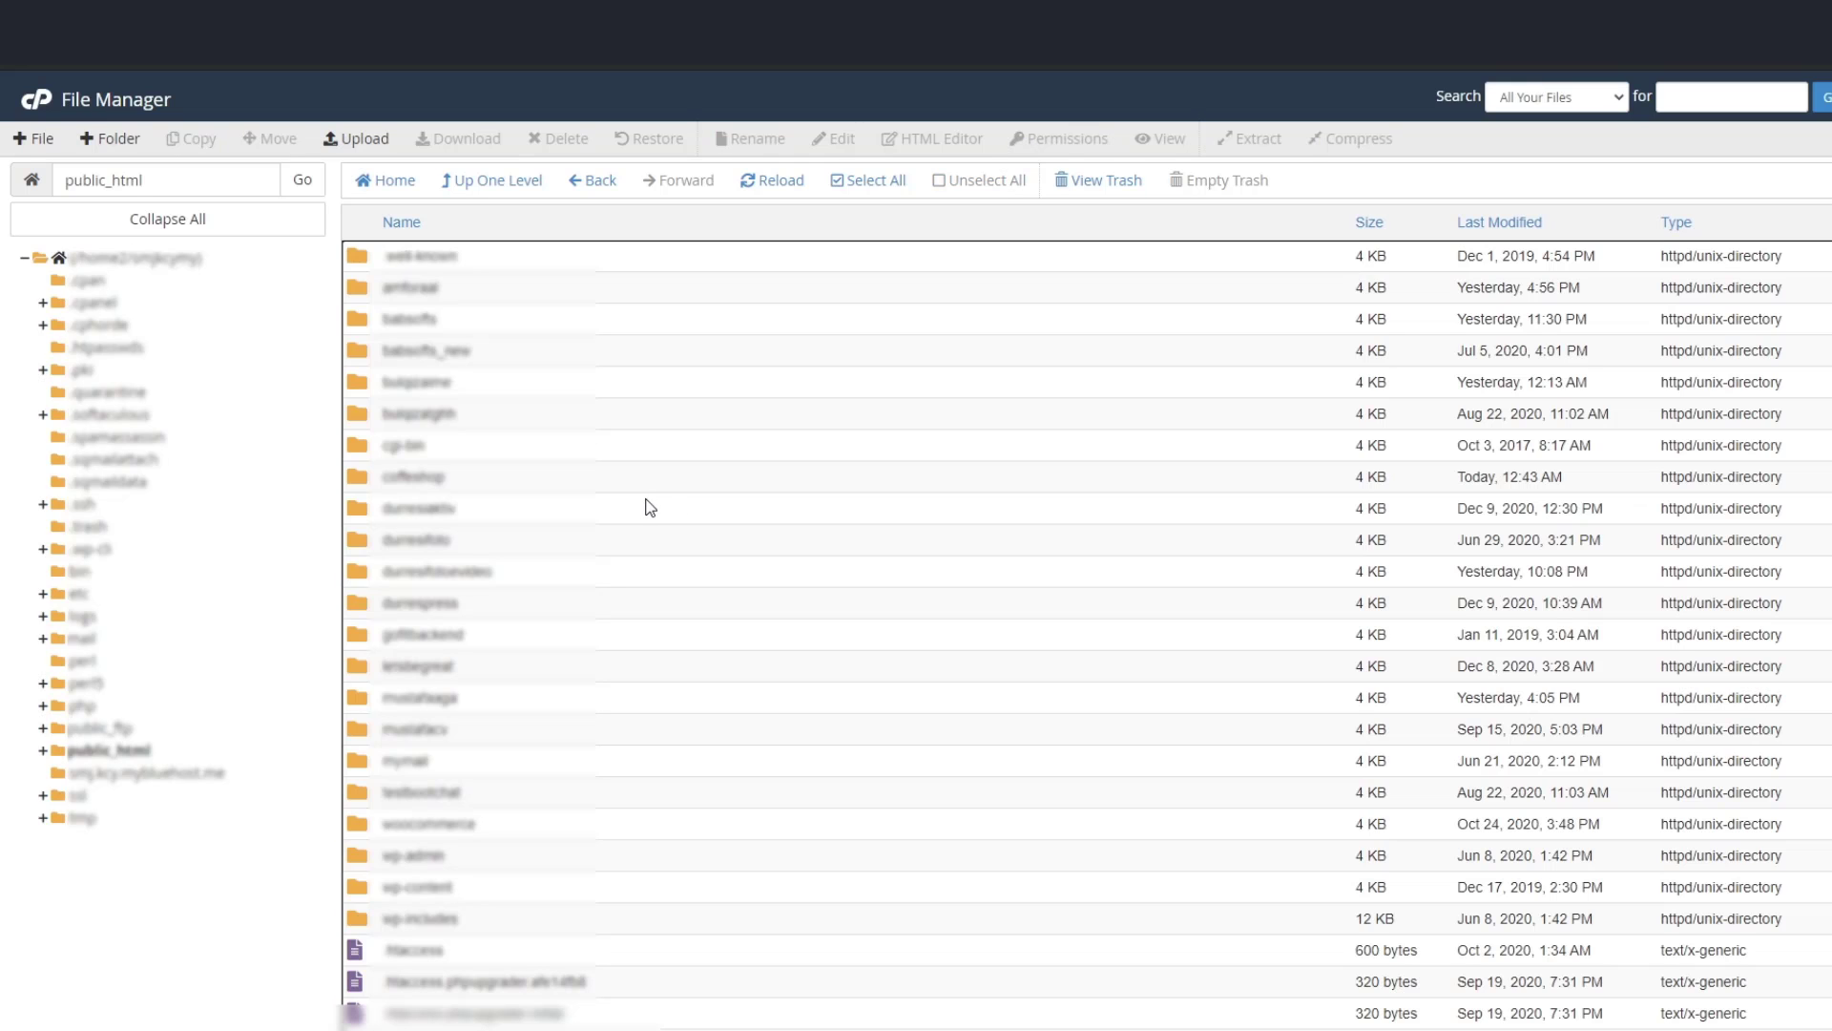
Step: Create a new folder named coffeshop1 inside public_html and open it
left_click(111, 139)
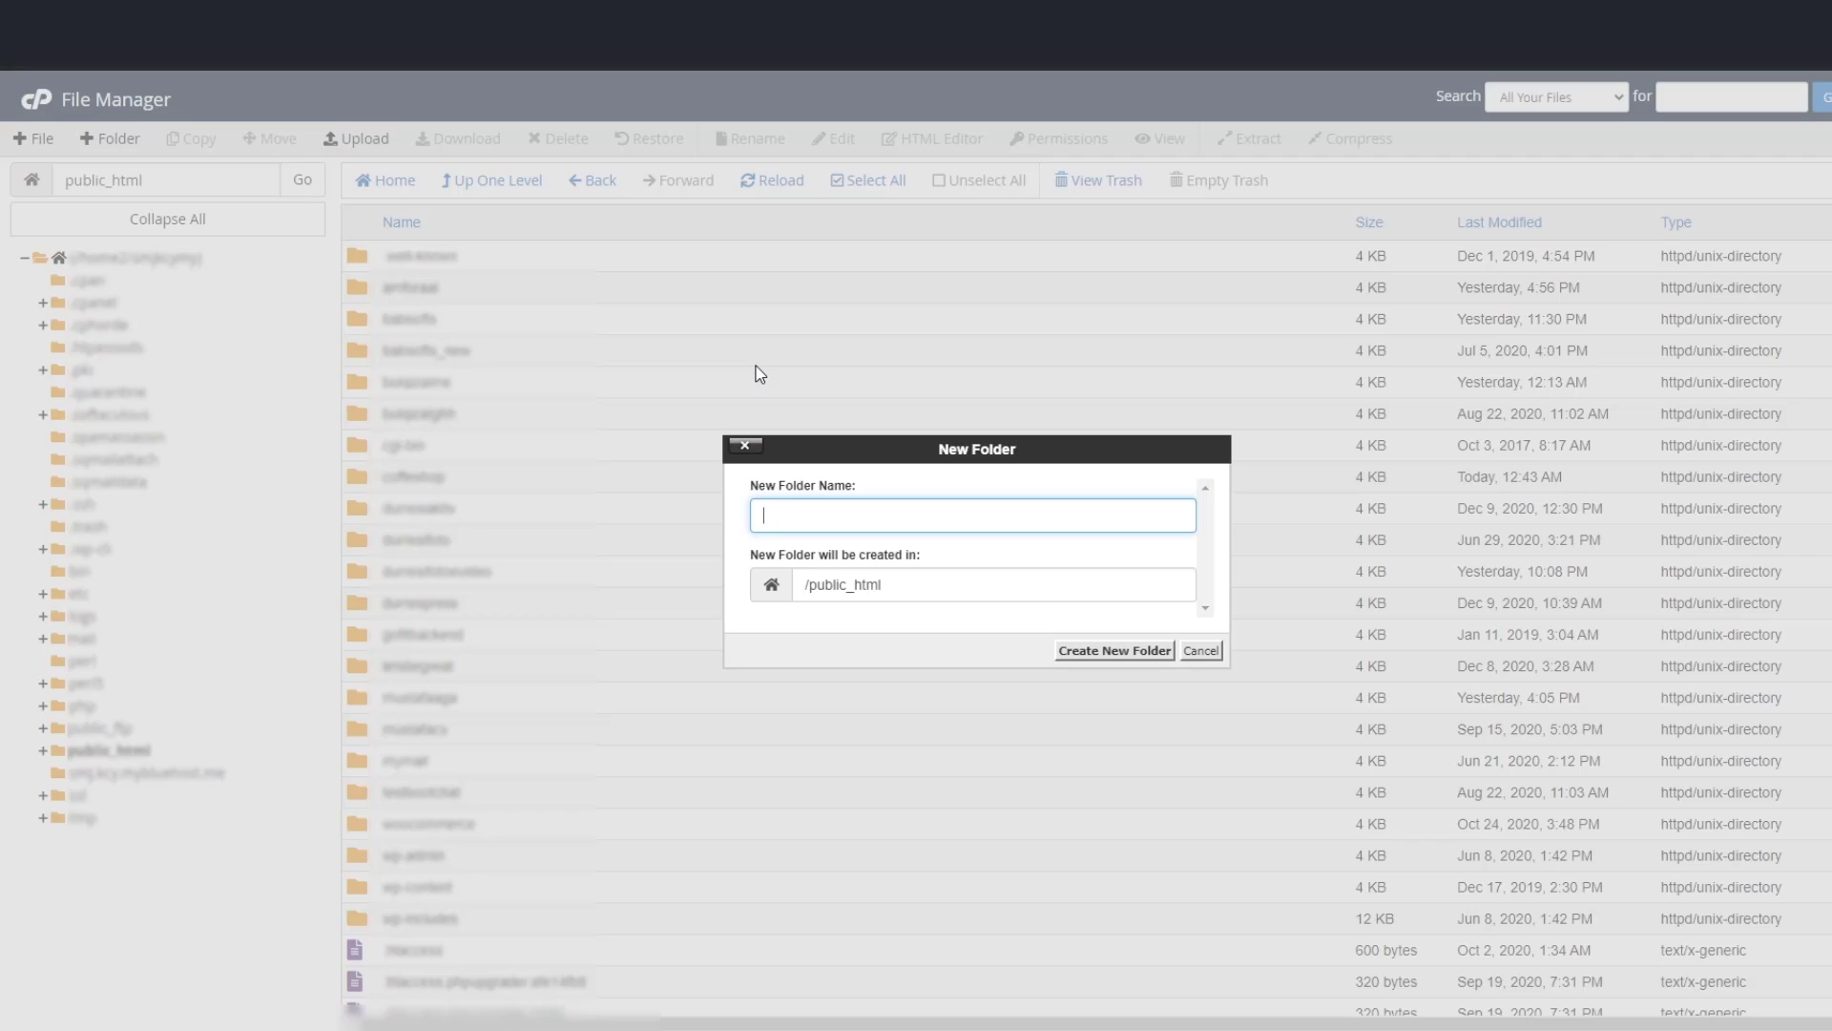
type("ci")
key("BackSpace")
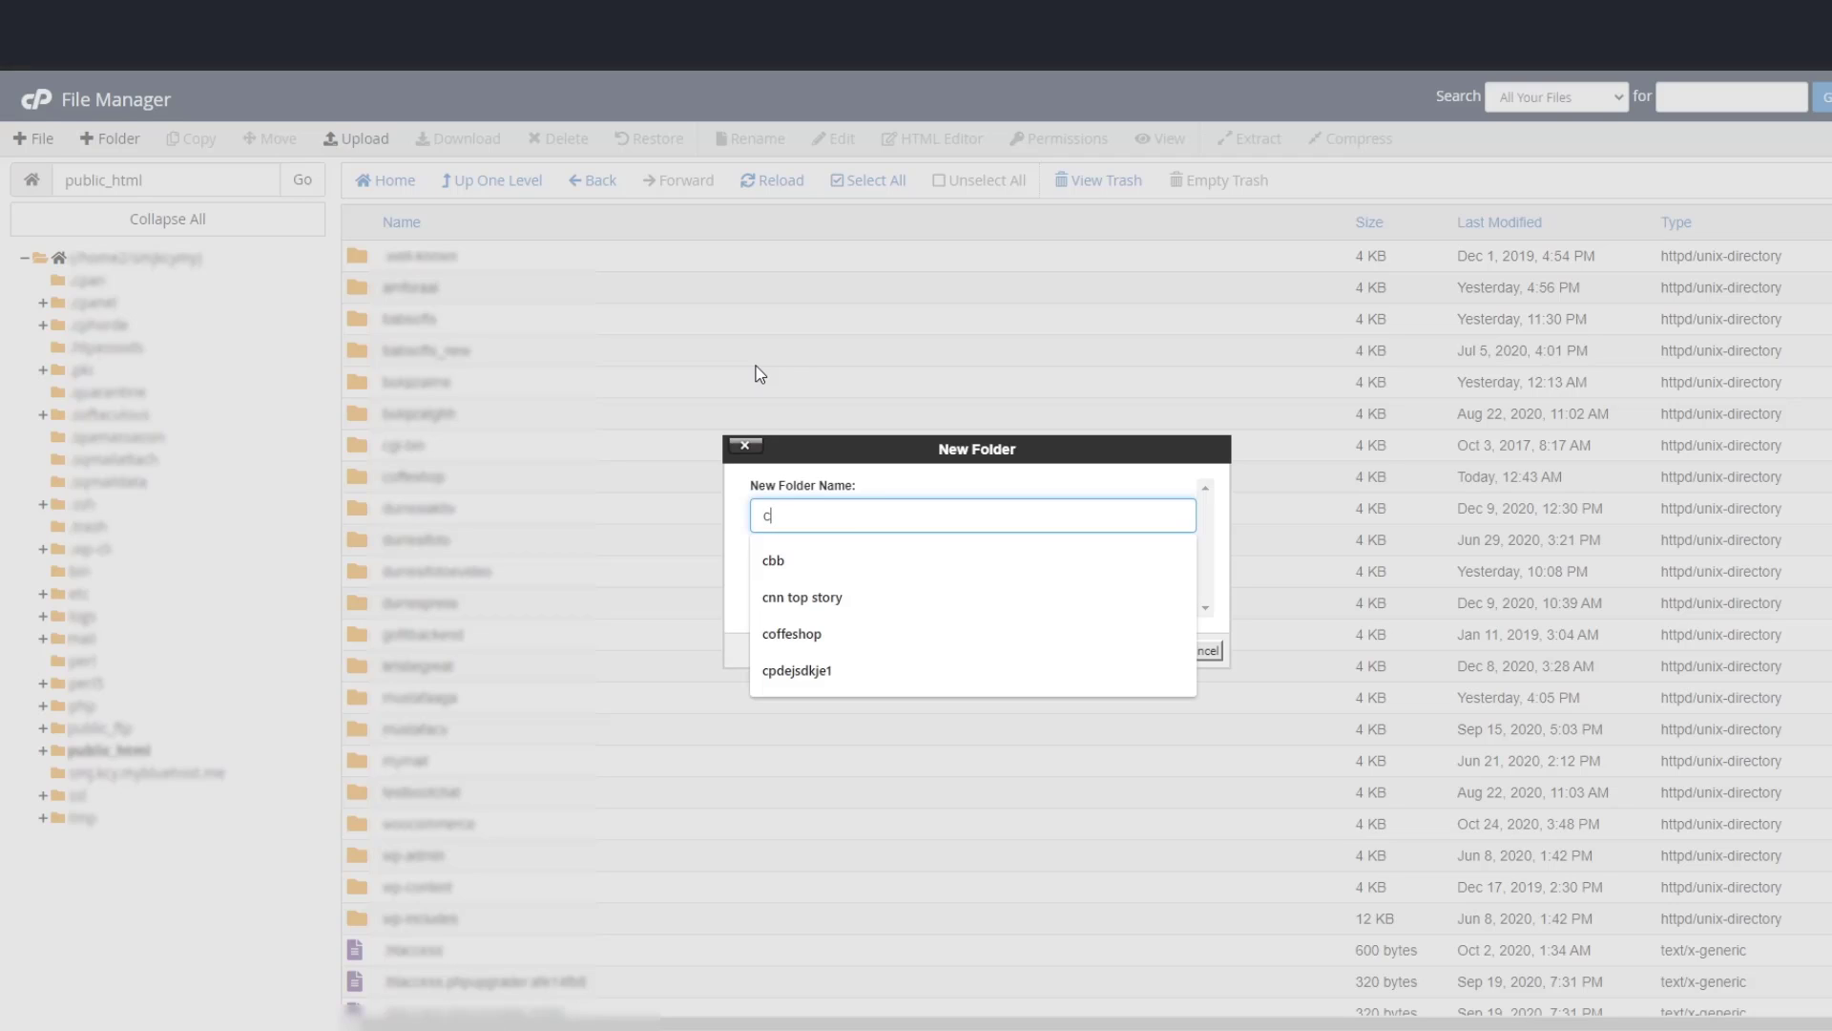
type("offe")
key("Down")
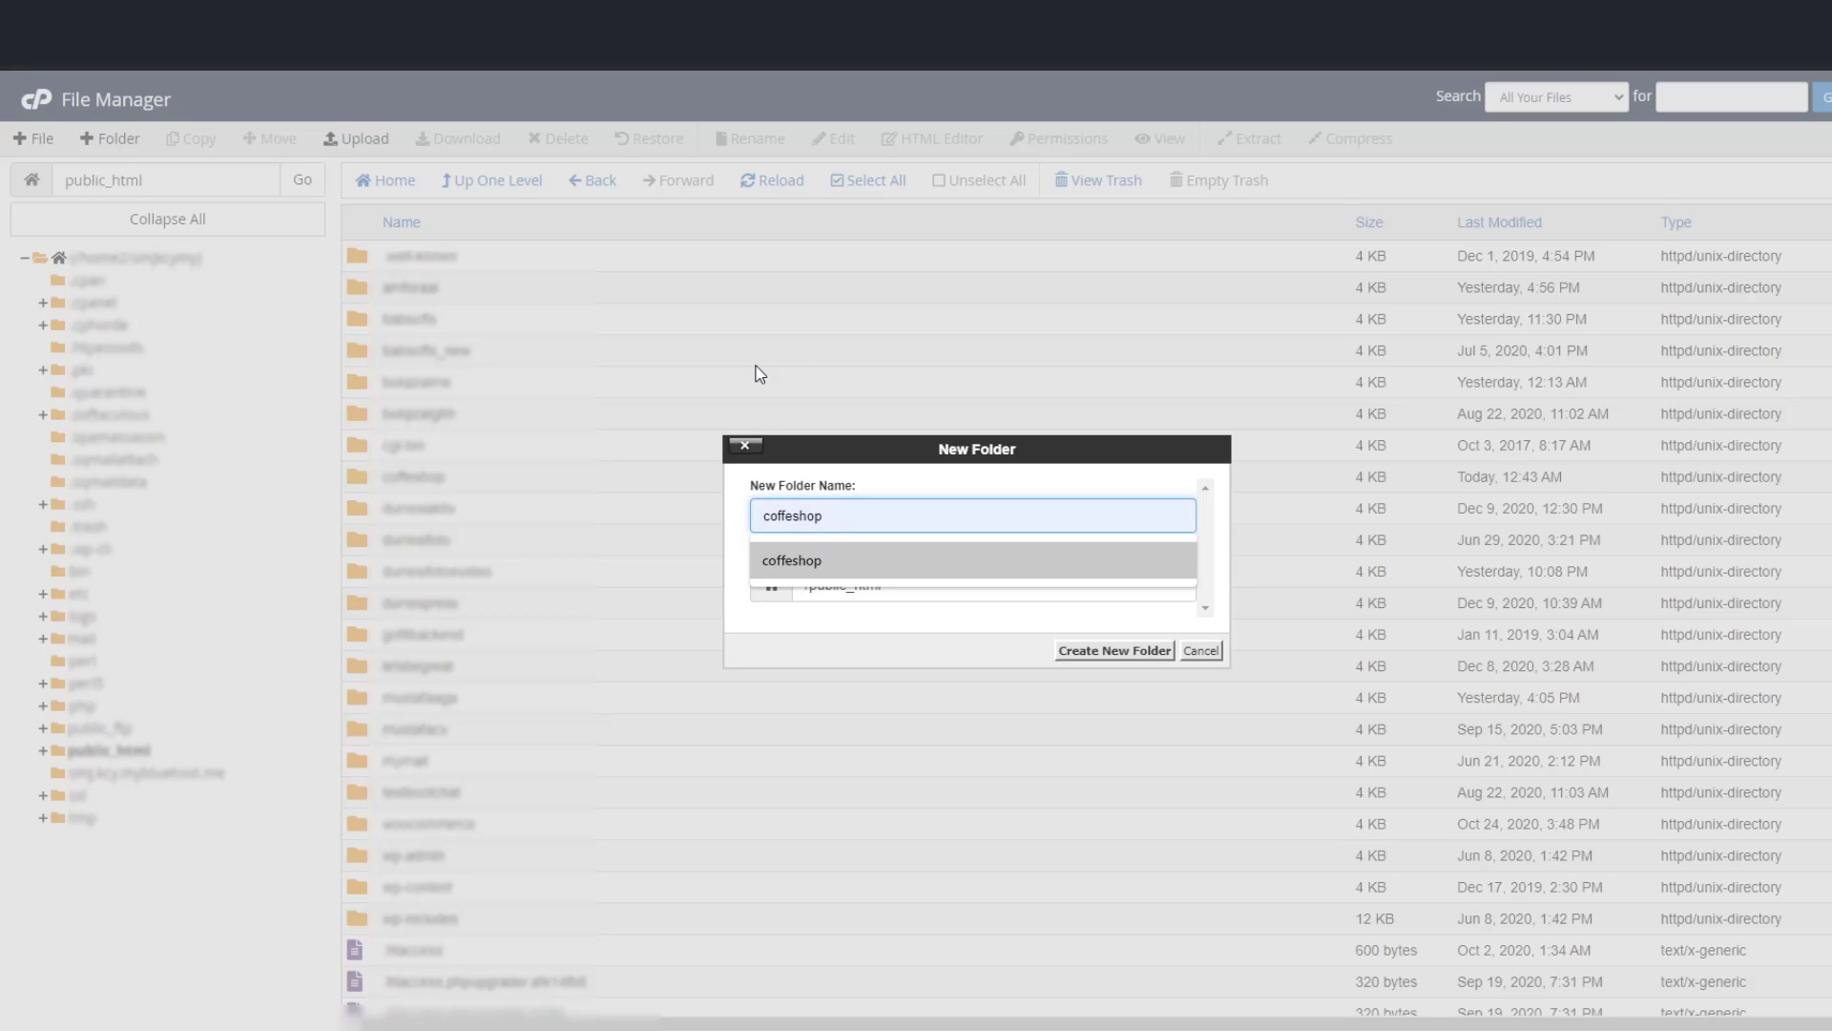
left_click(882, 540)
type("1")
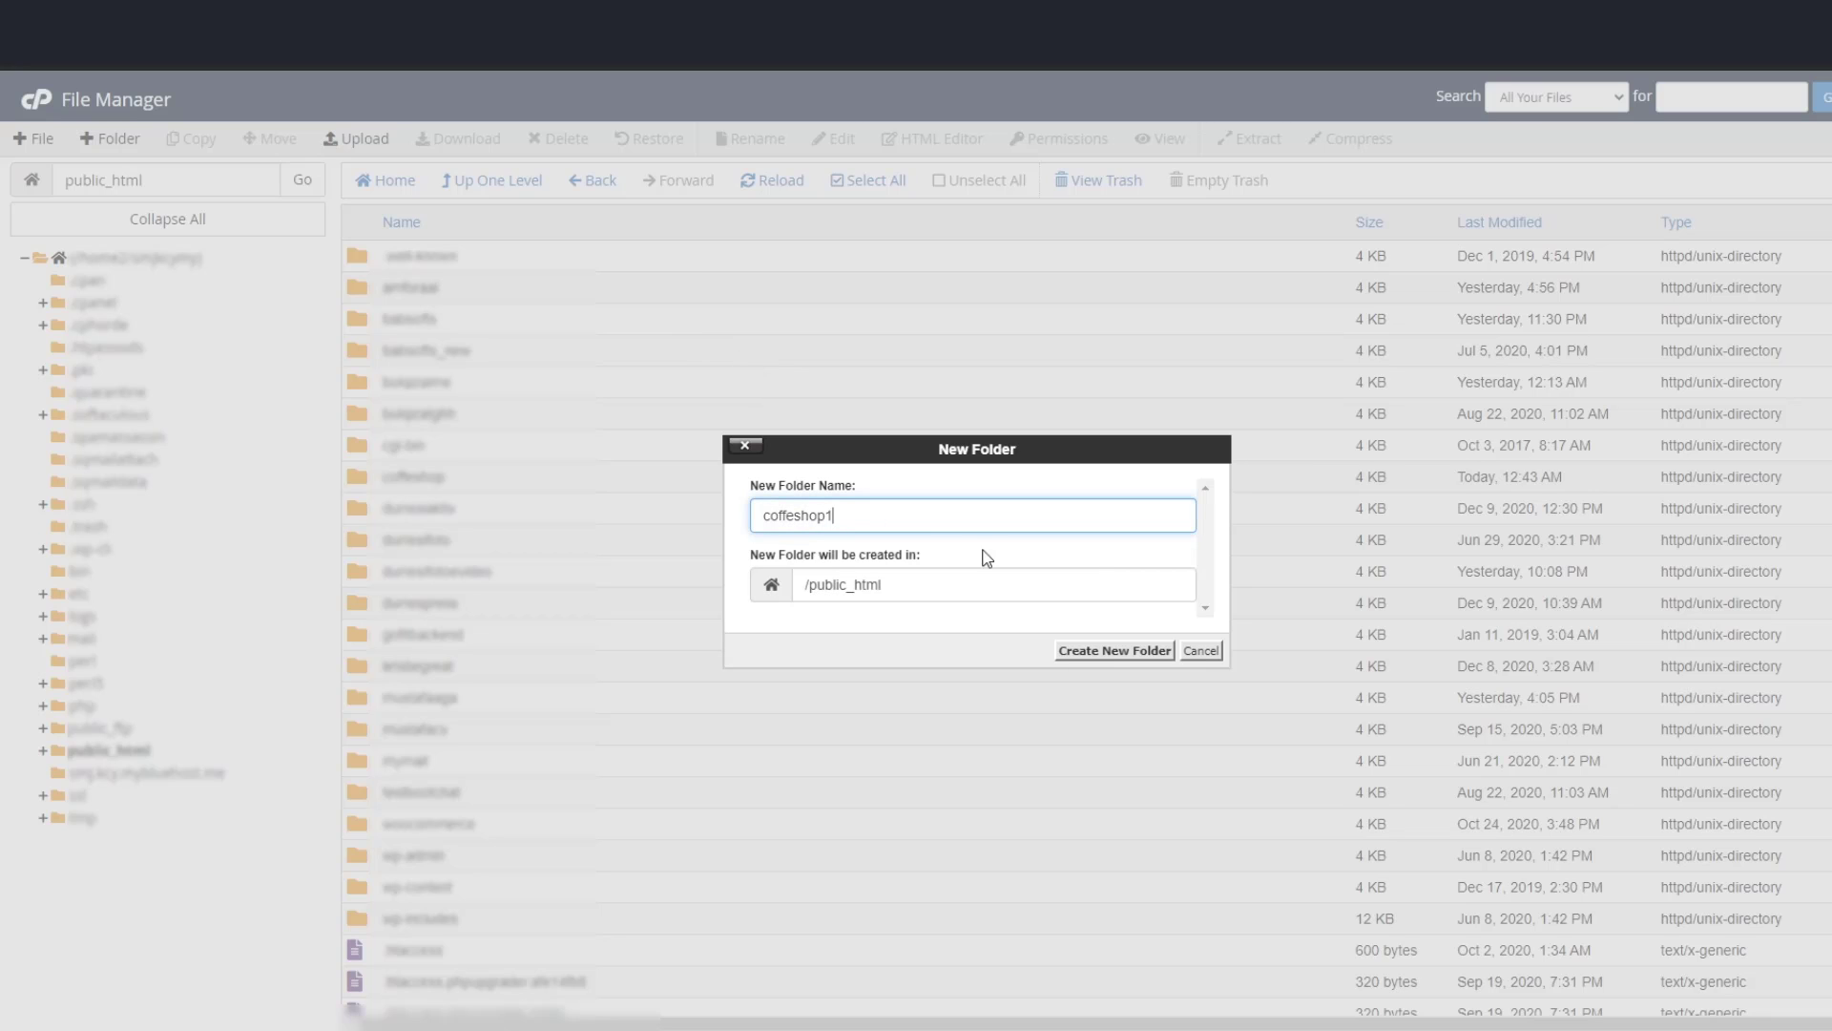
left_click(1105, 652)
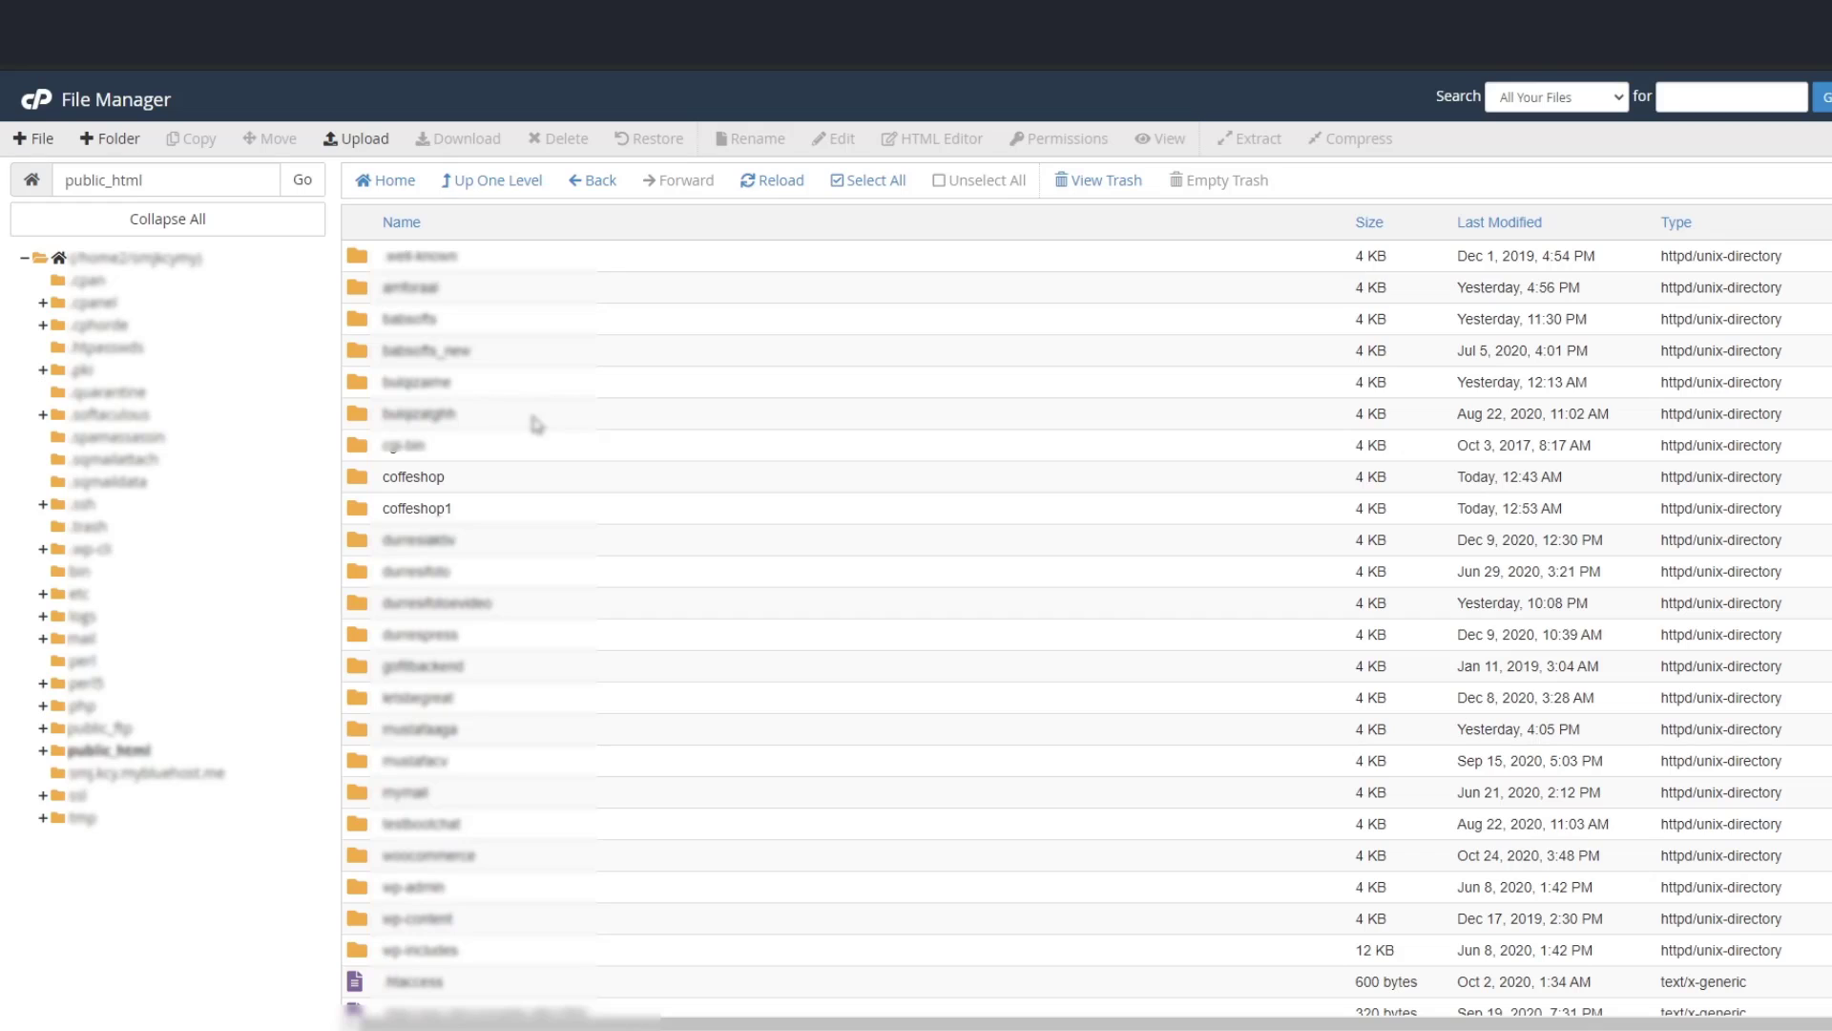
double_click(363, 509)
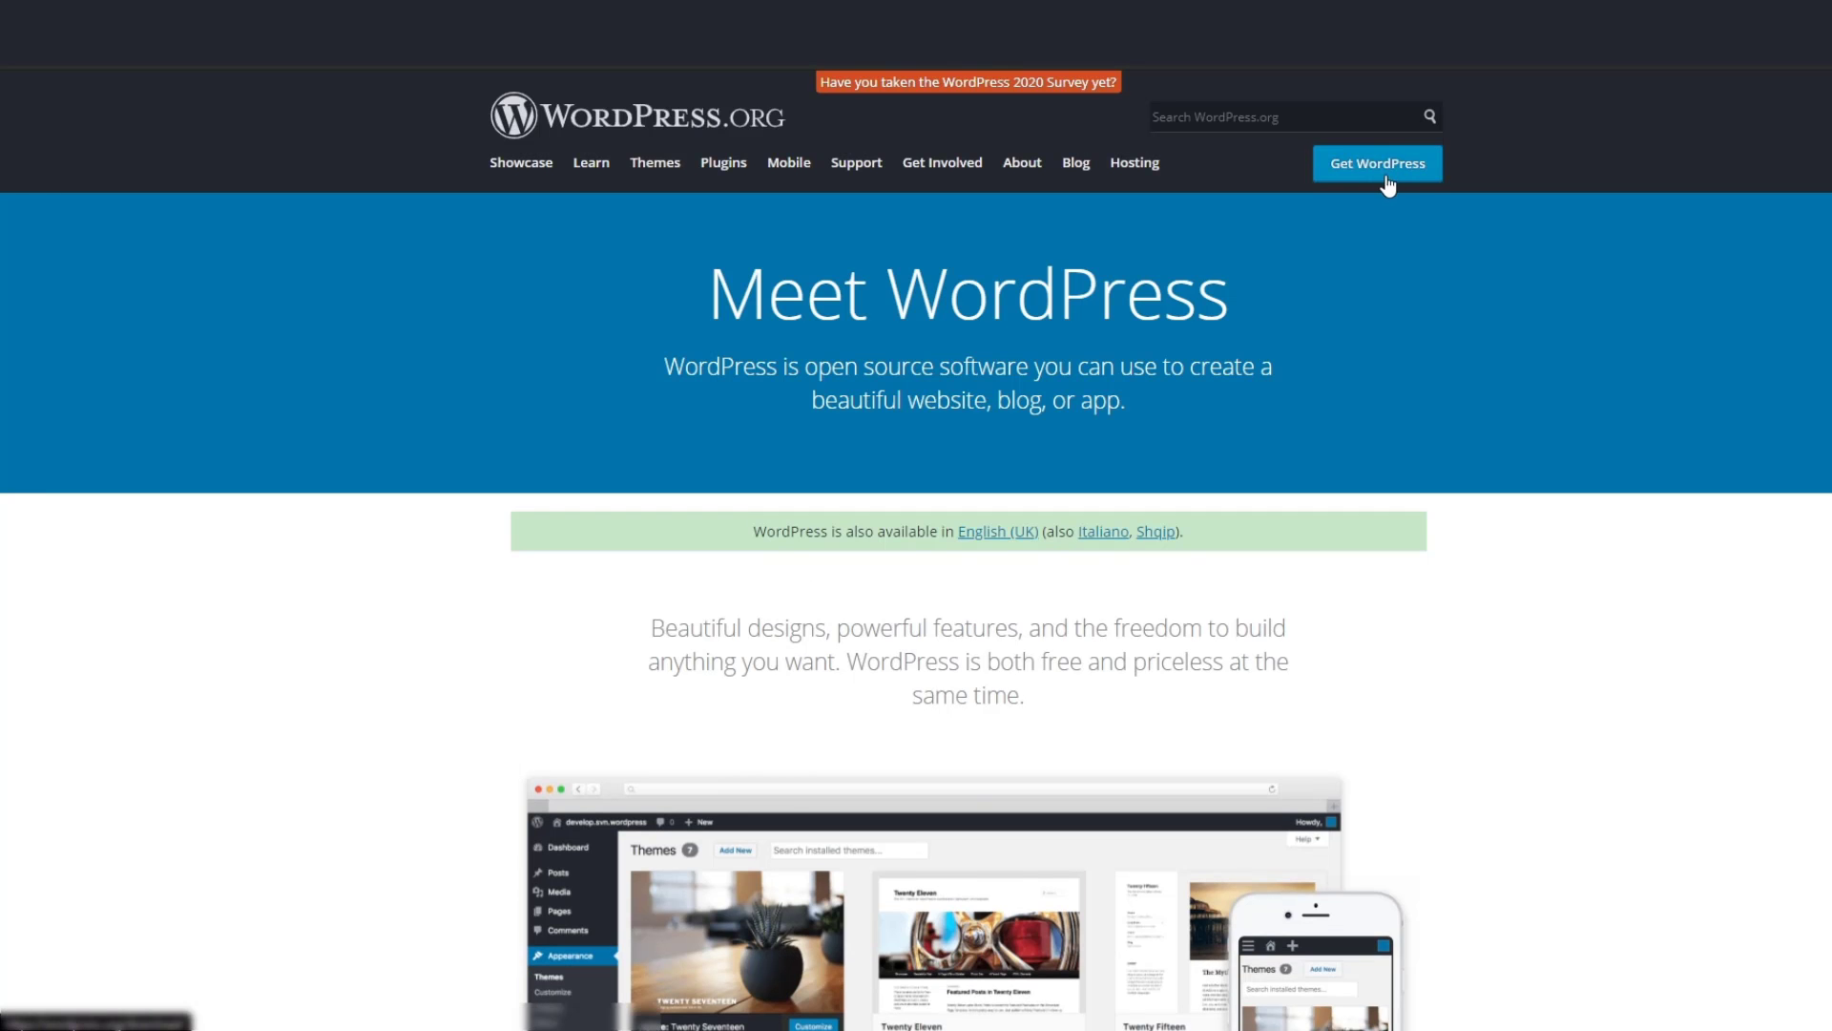
Step: Download the WordPress 5.6 ZIP from WordPress.org and save it as wordpress-5.6 (1)
left_click(1386, 184)
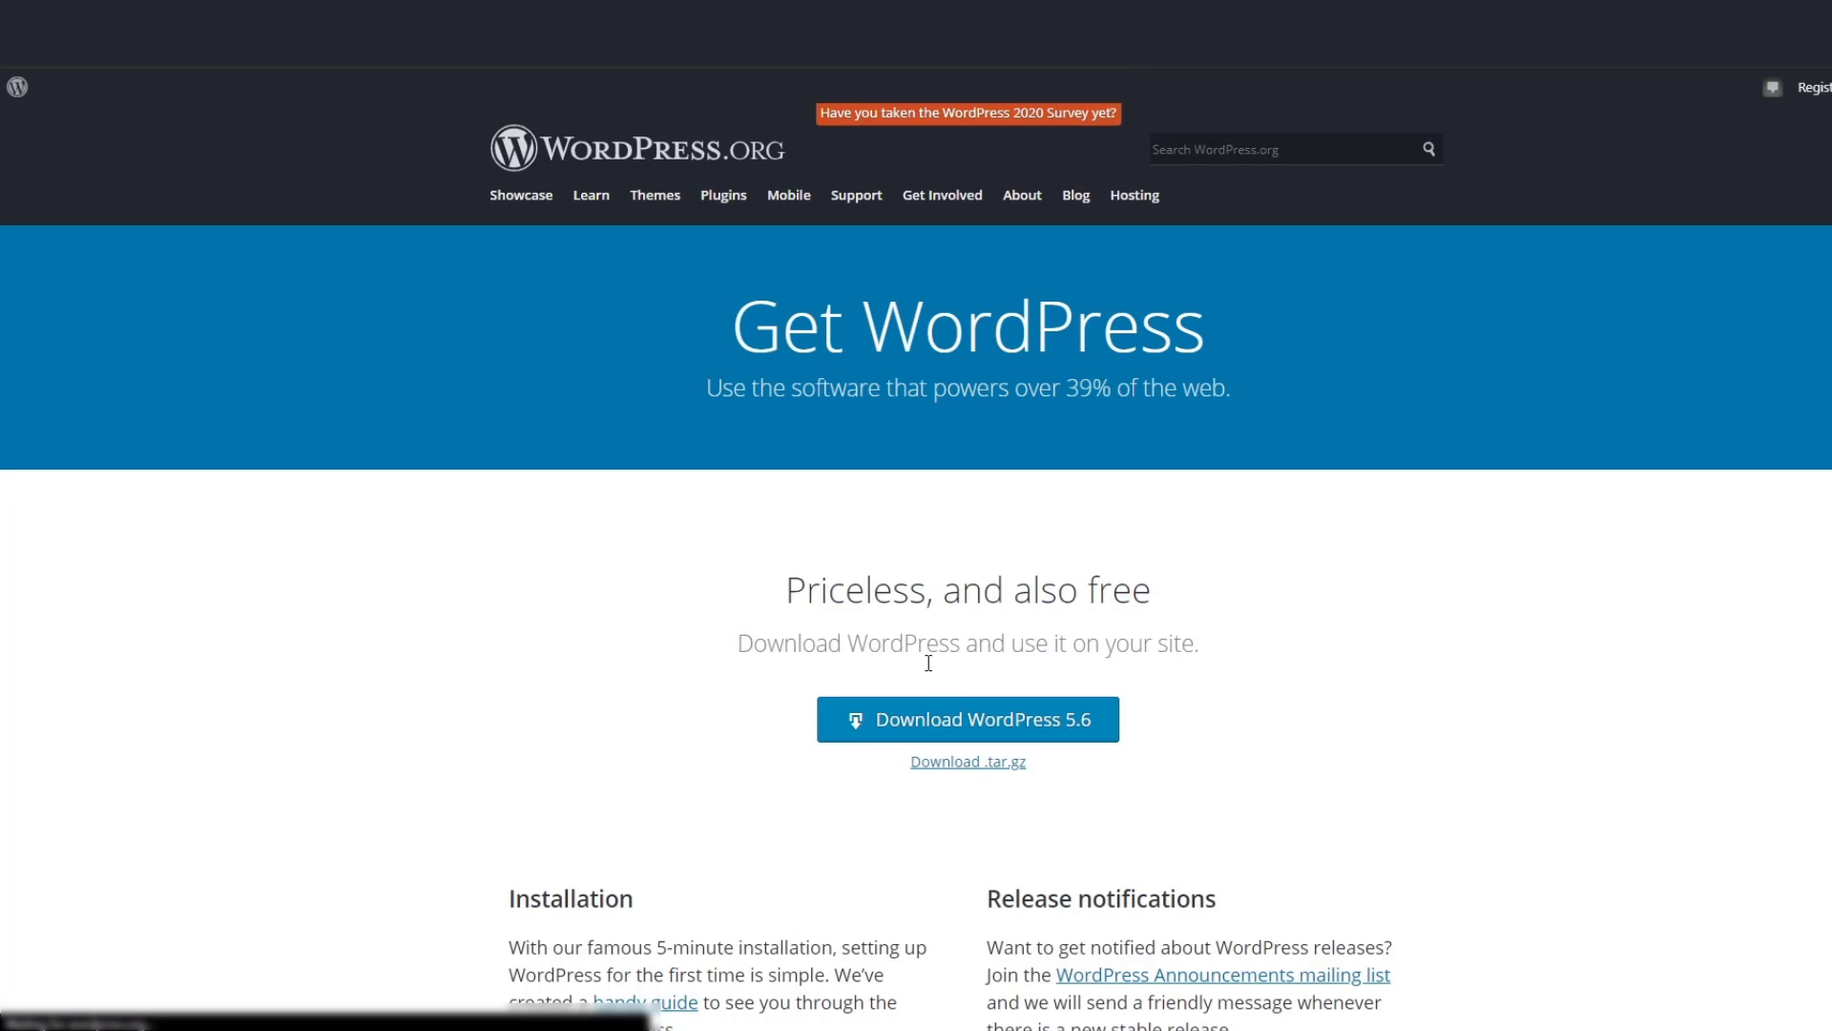
left_click(893, 723)
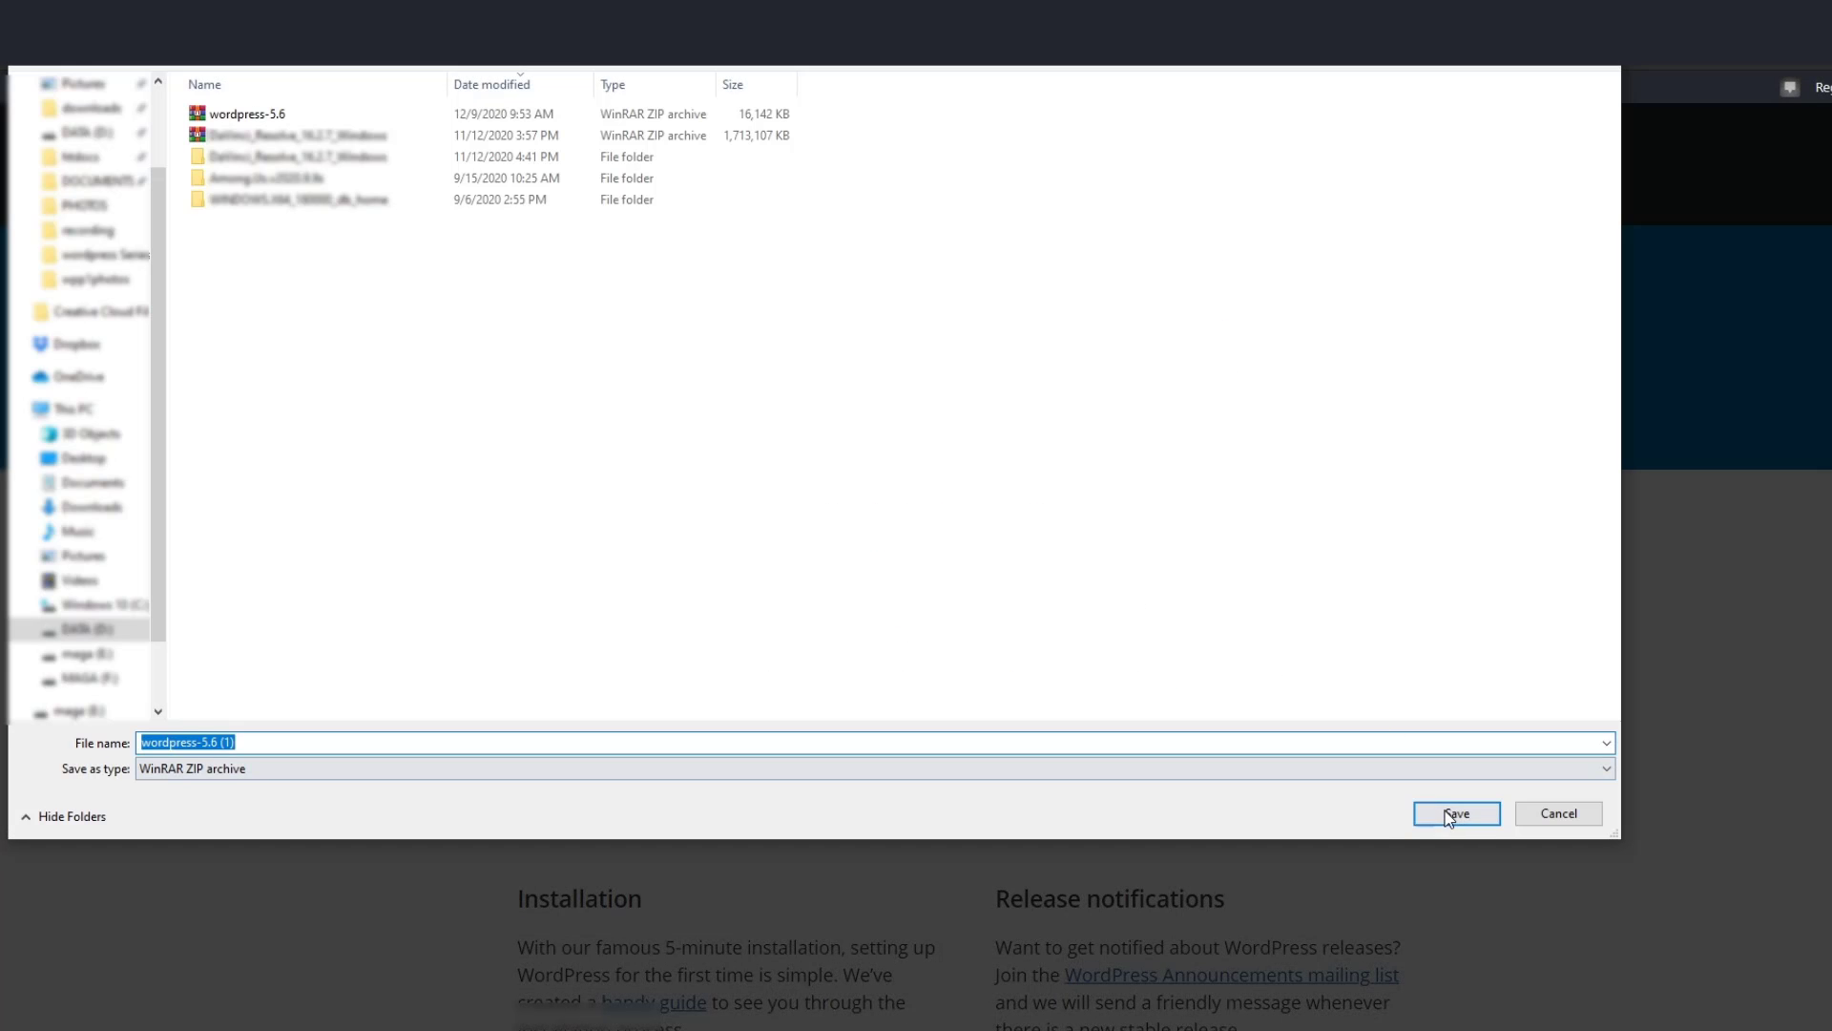
left_click(1449, 814)
Step: Upload wordpress-5.6 (1).zip to the coffeshop1 folder and return to the File Manager
key("ctrl+Tab")
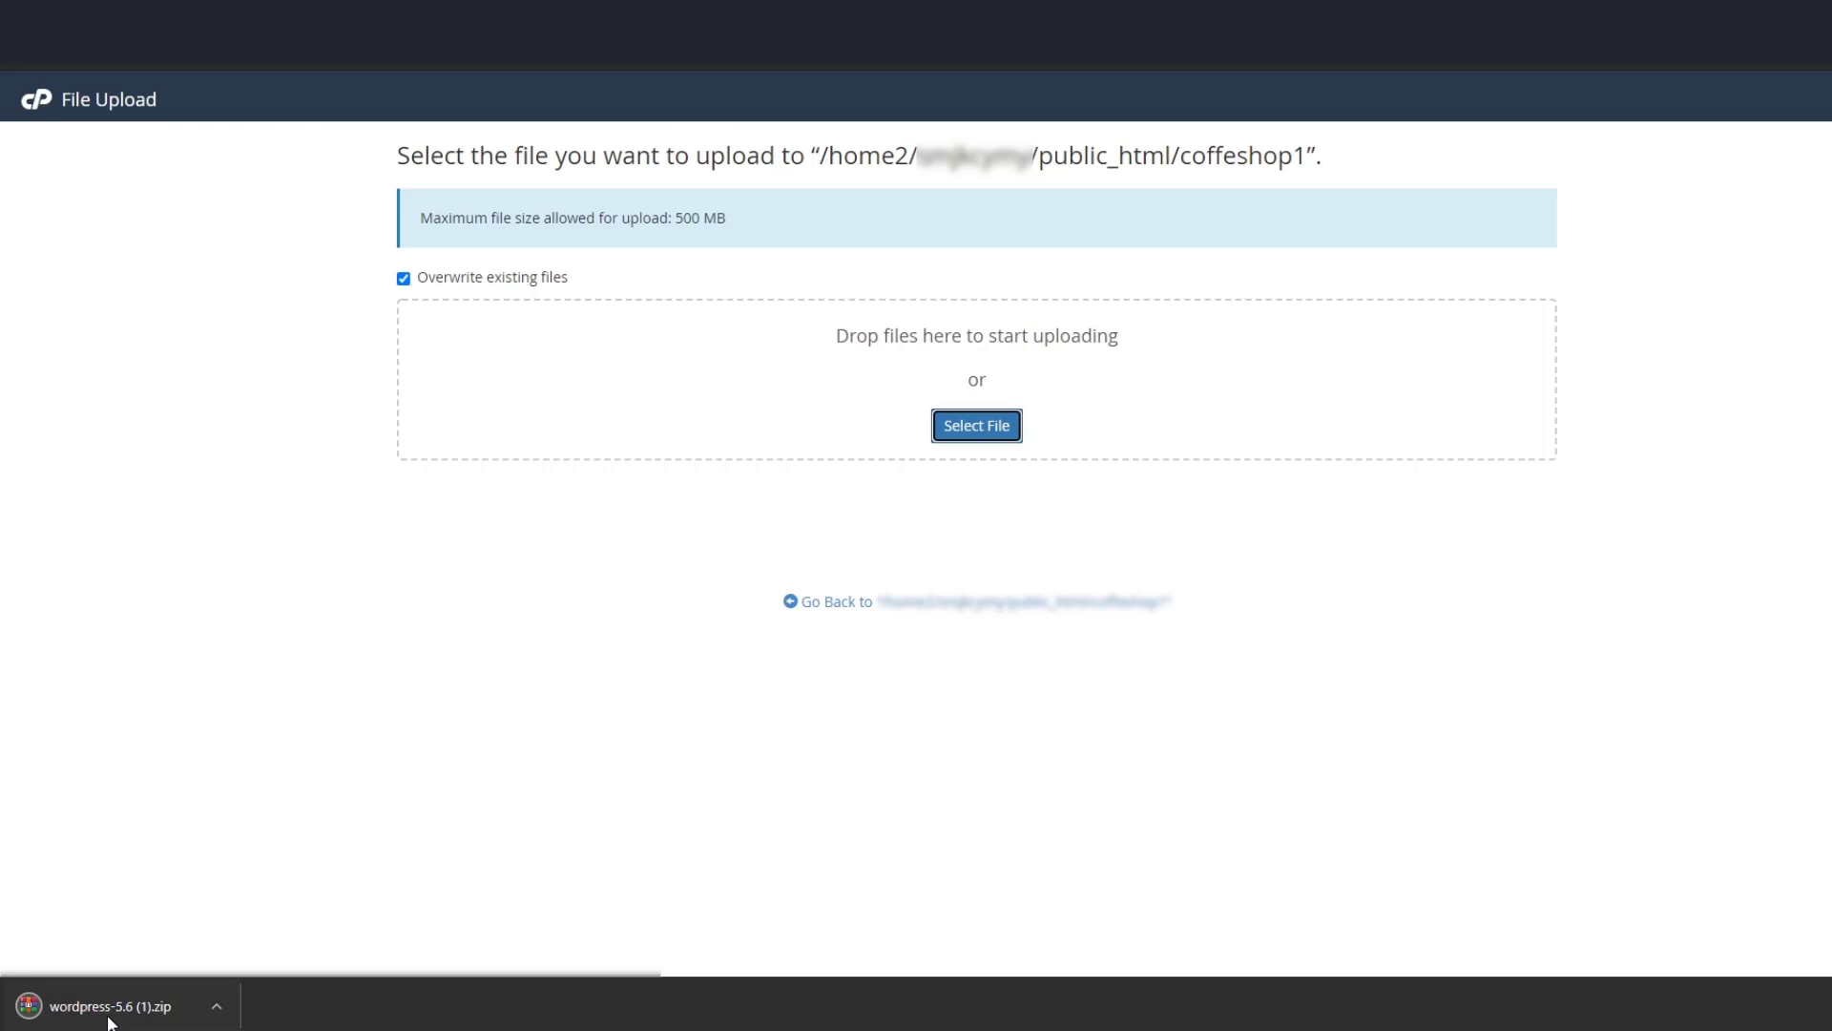
left_click_drag(108, 1019, 948, 395)
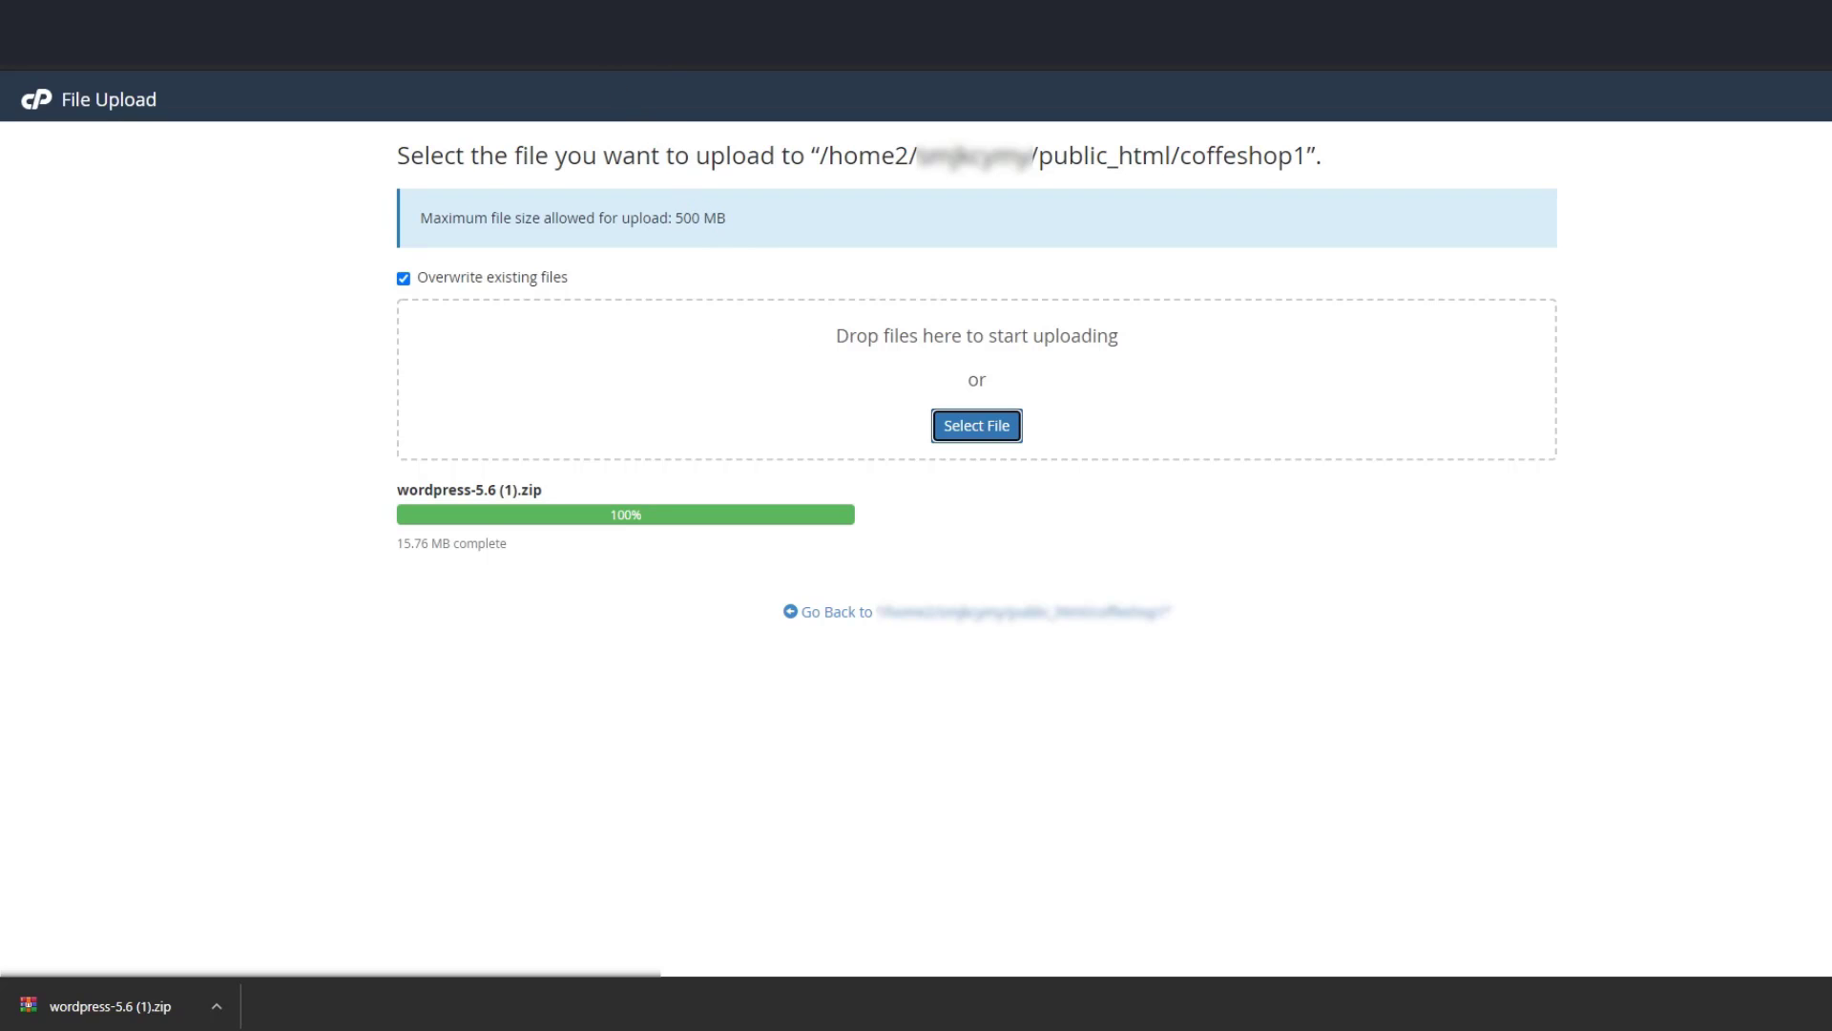
key("ctrl+shift+Tab")
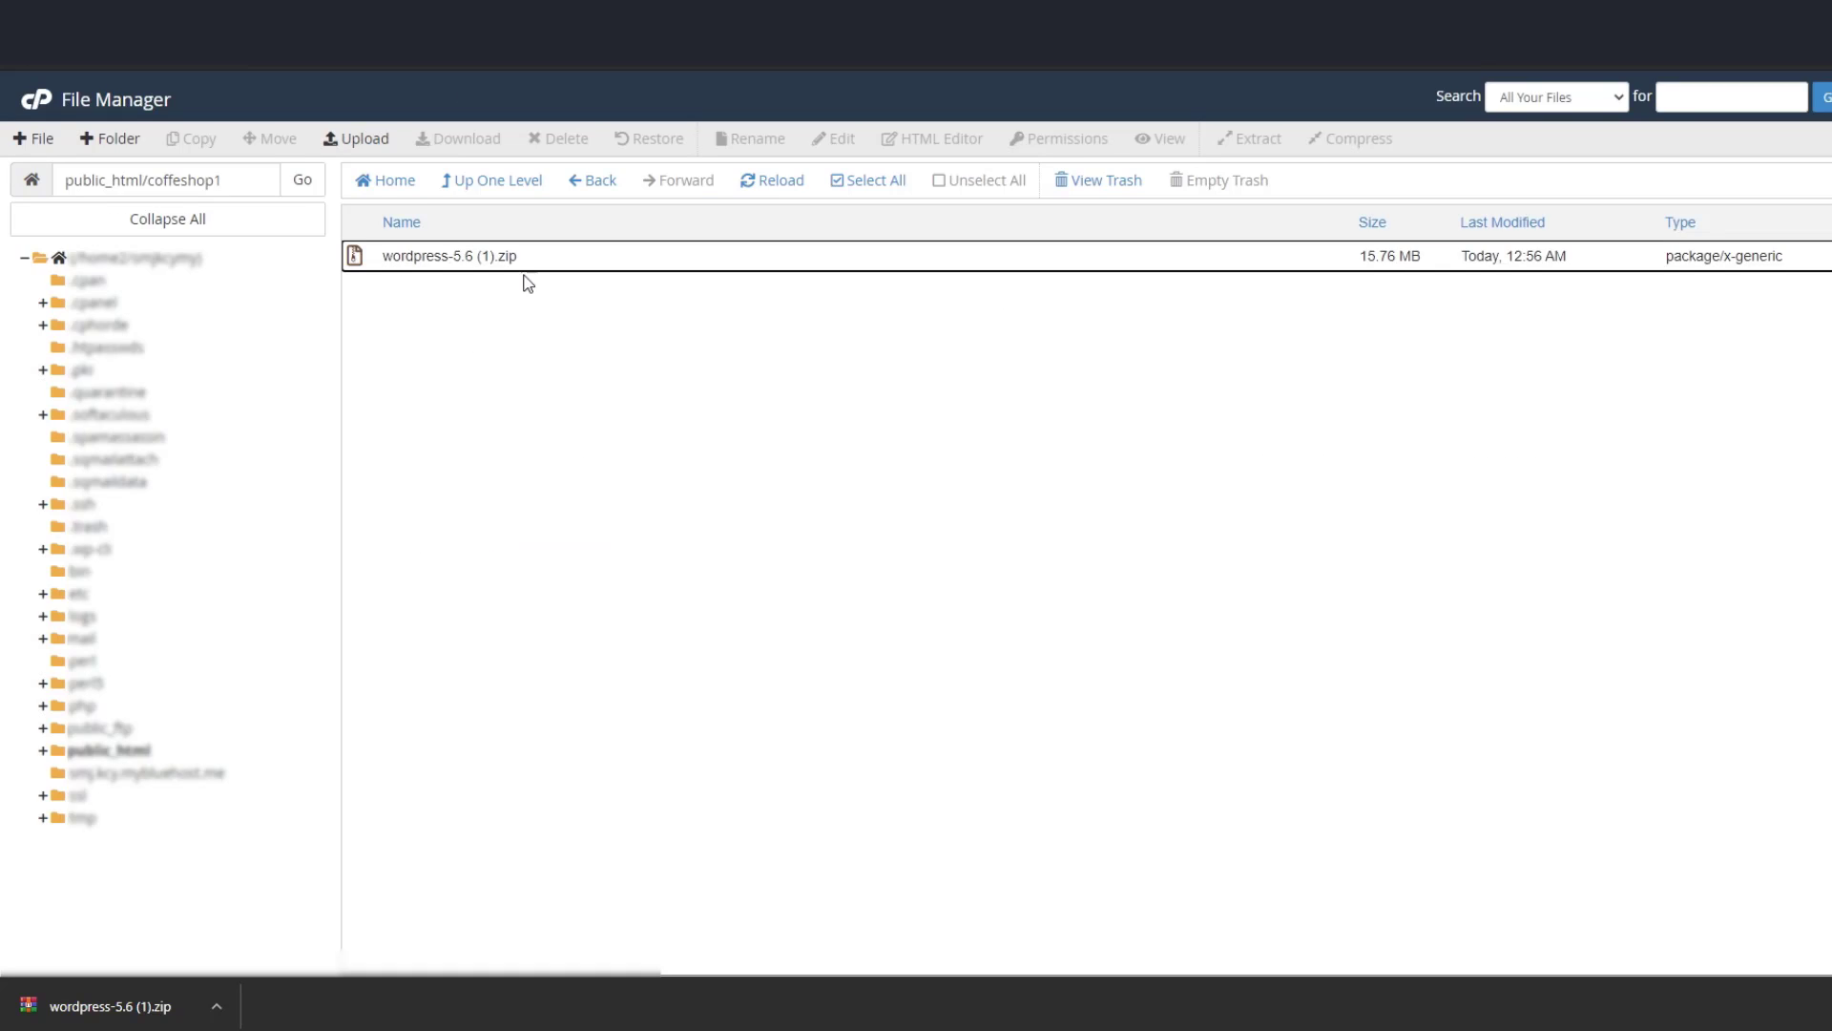
Step: Extract wordpress-5.6 (1).zip into /public_html/coffeshop1 and refresh the file list
right_click(561, 264)
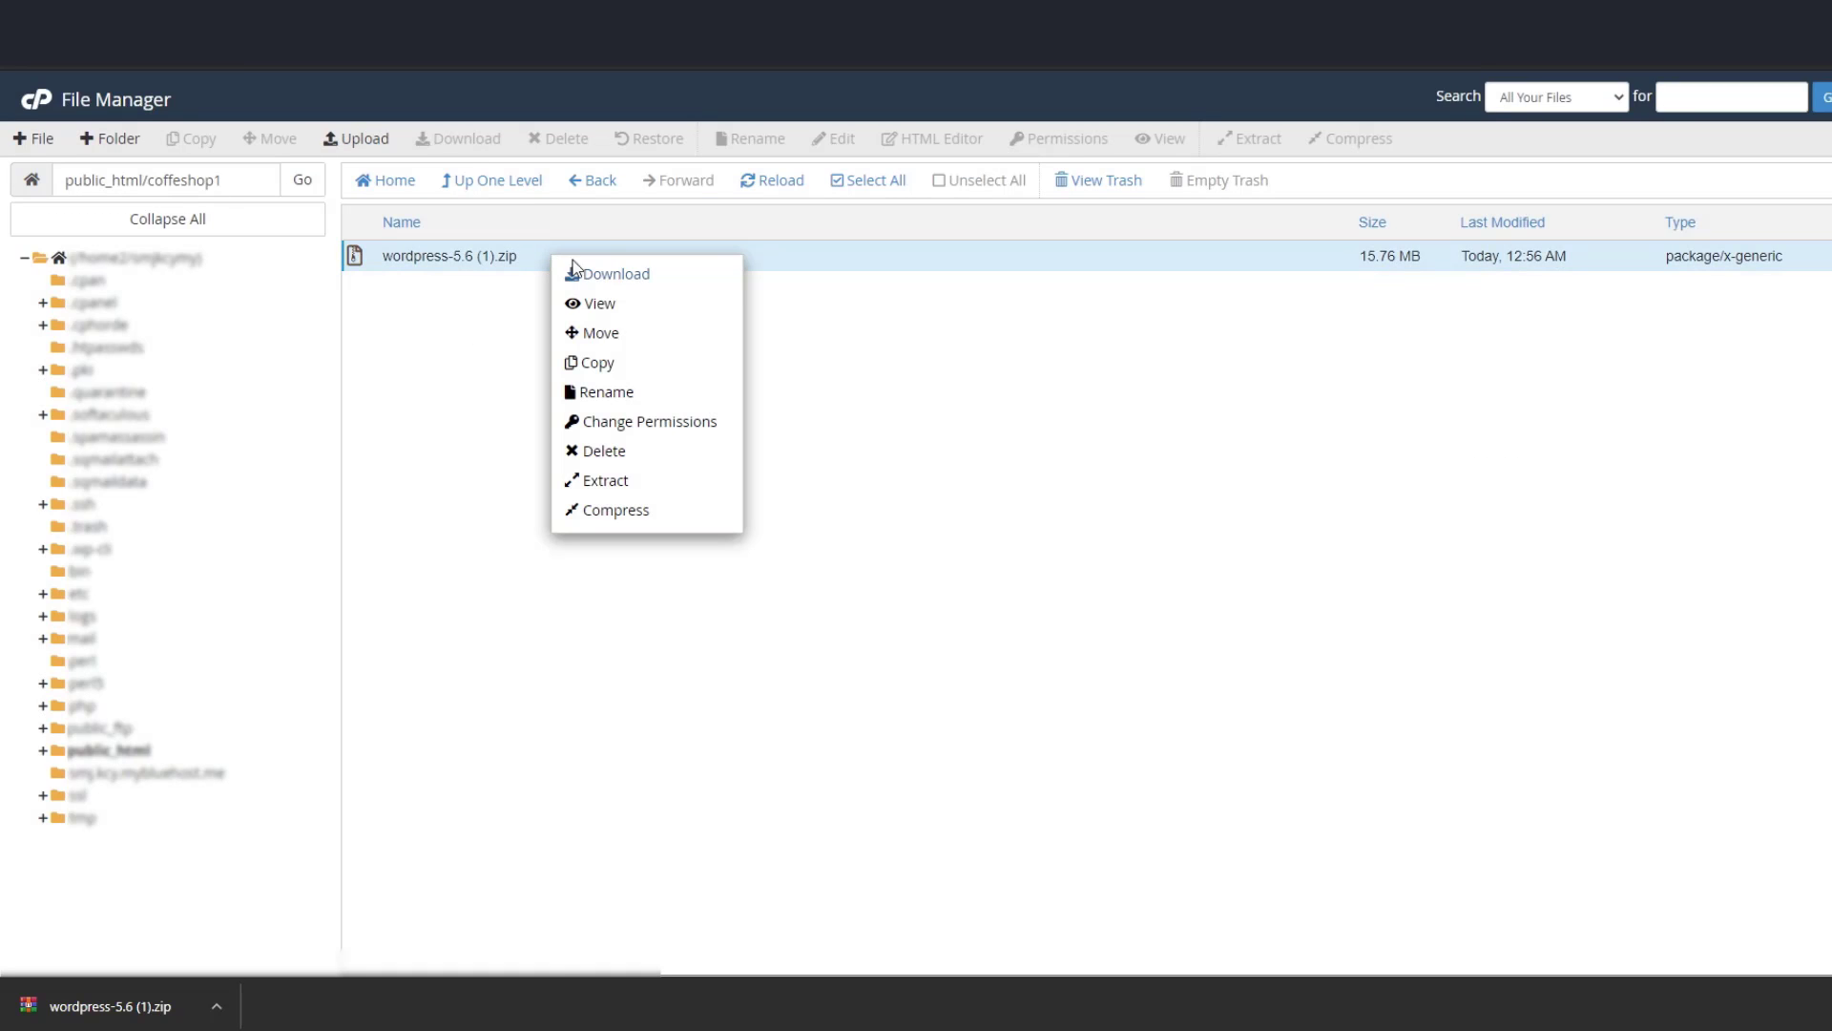
left_click(636, 482)
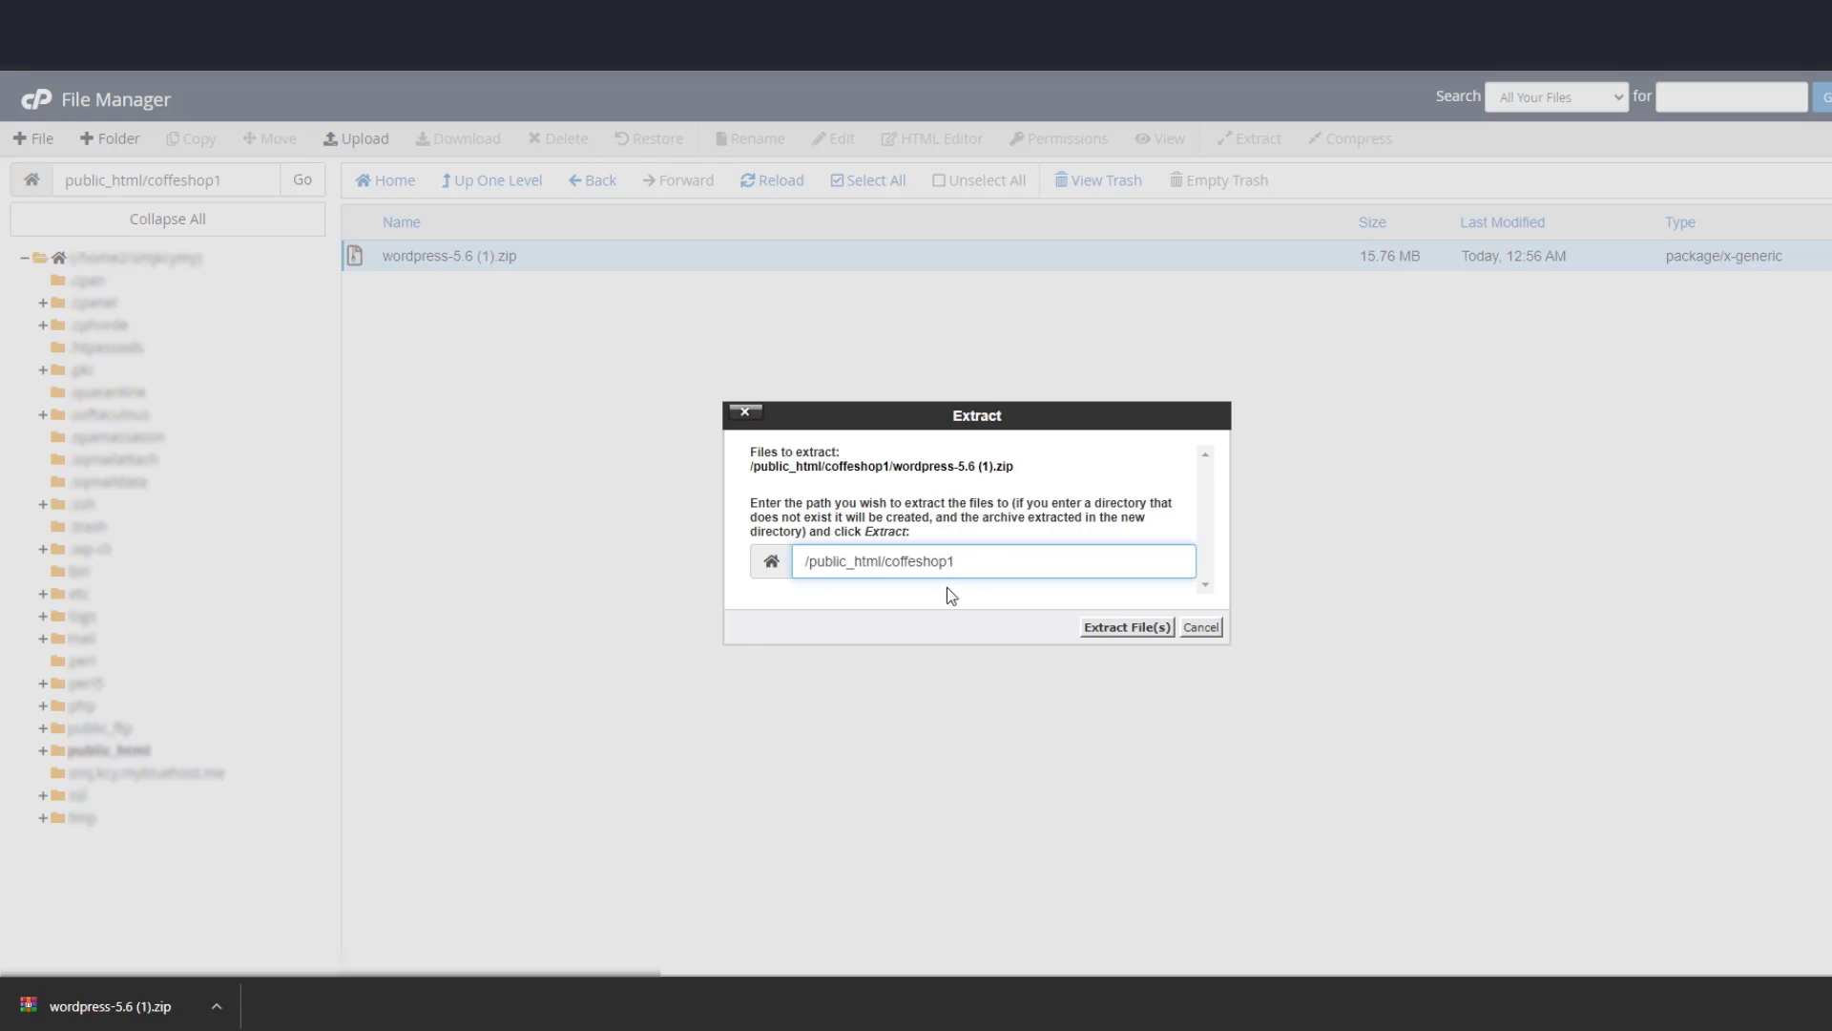
left_click(1124, 630)
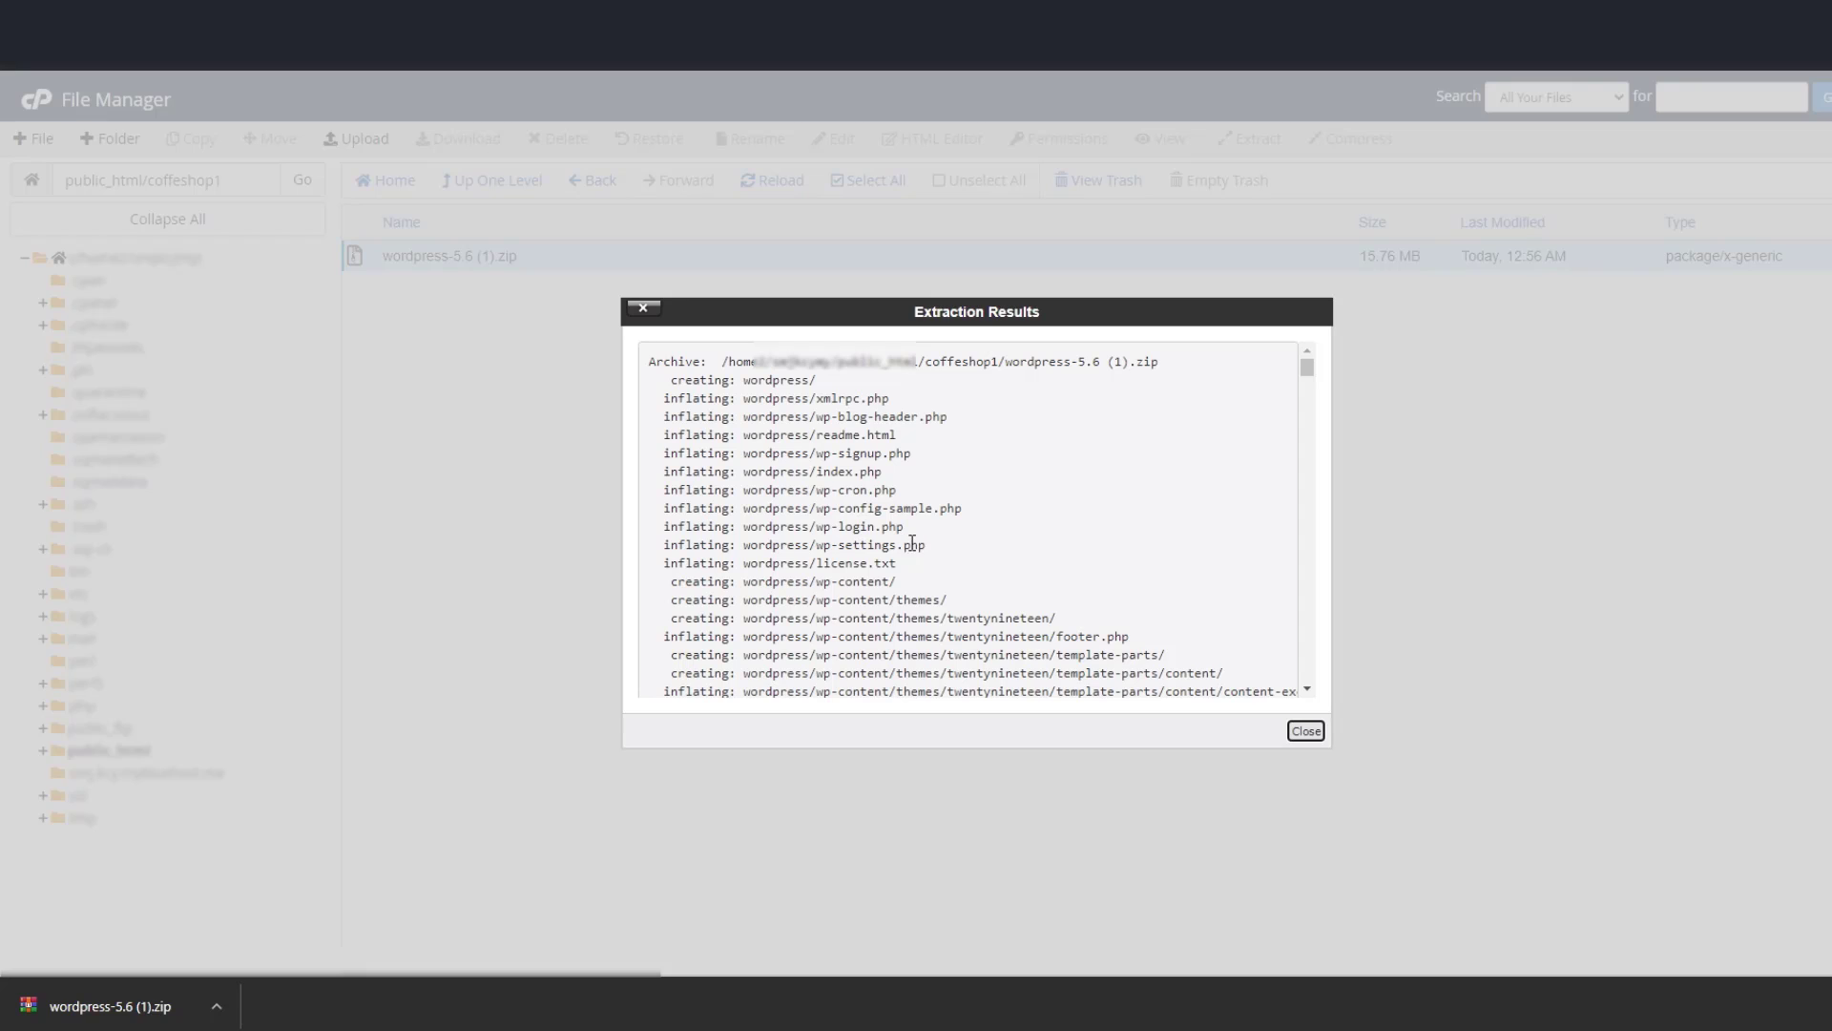
left_click(1306, 731)
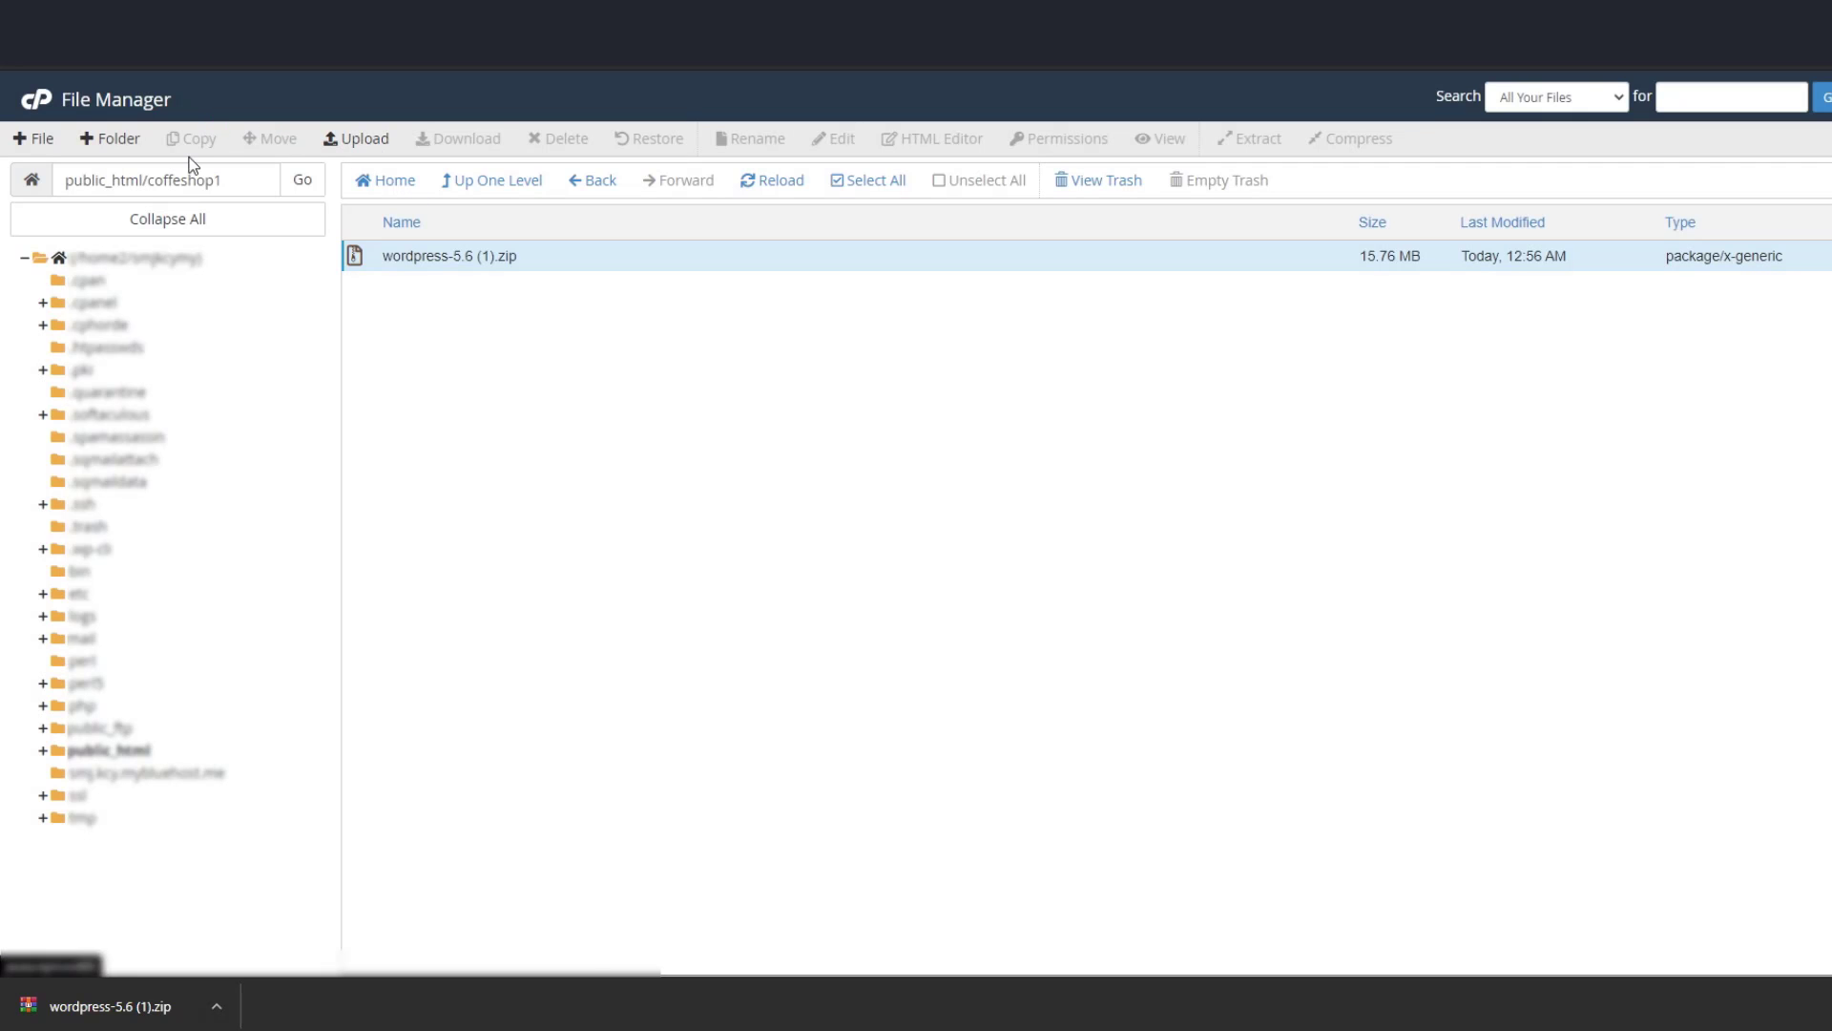
left_click(805, 190)
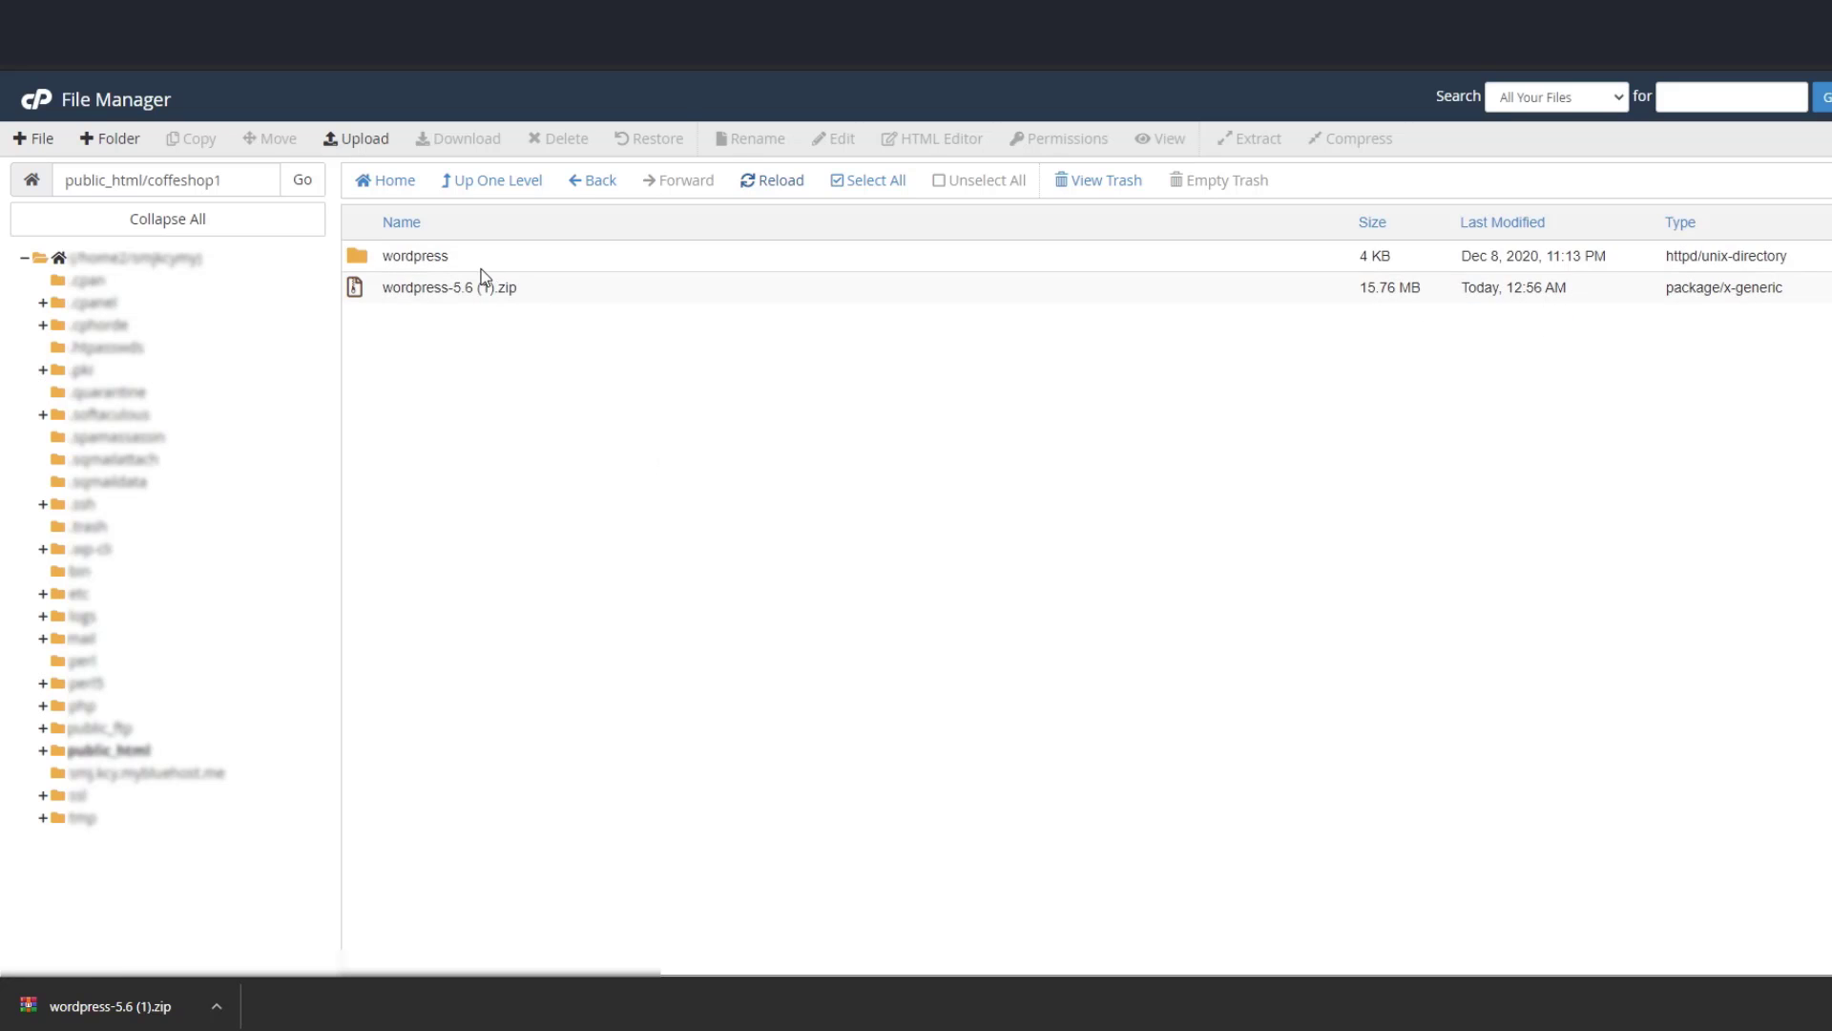
Step: Delete the uploaded wordpress-5.6 (1).zip archive from the coffeshop1 folder
left_click(573, 294)
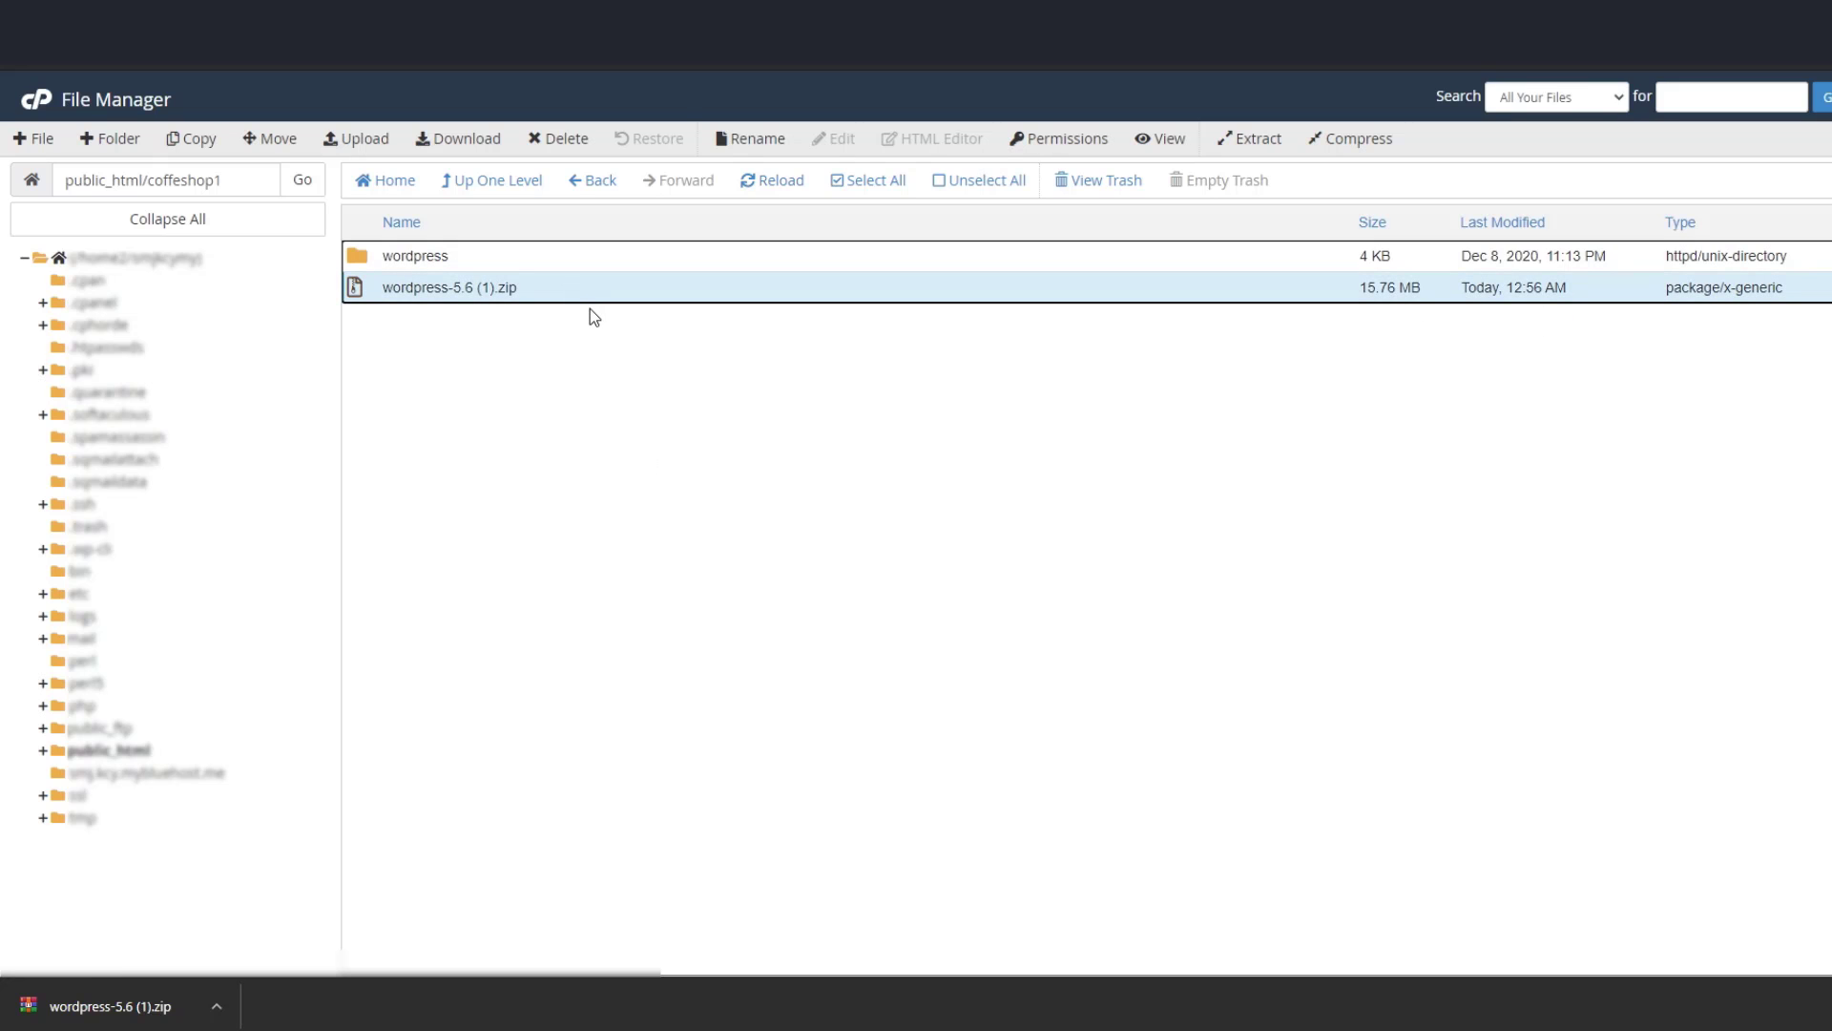
key("Delete")
left_click(859, 530)
left_click(1144, 586)
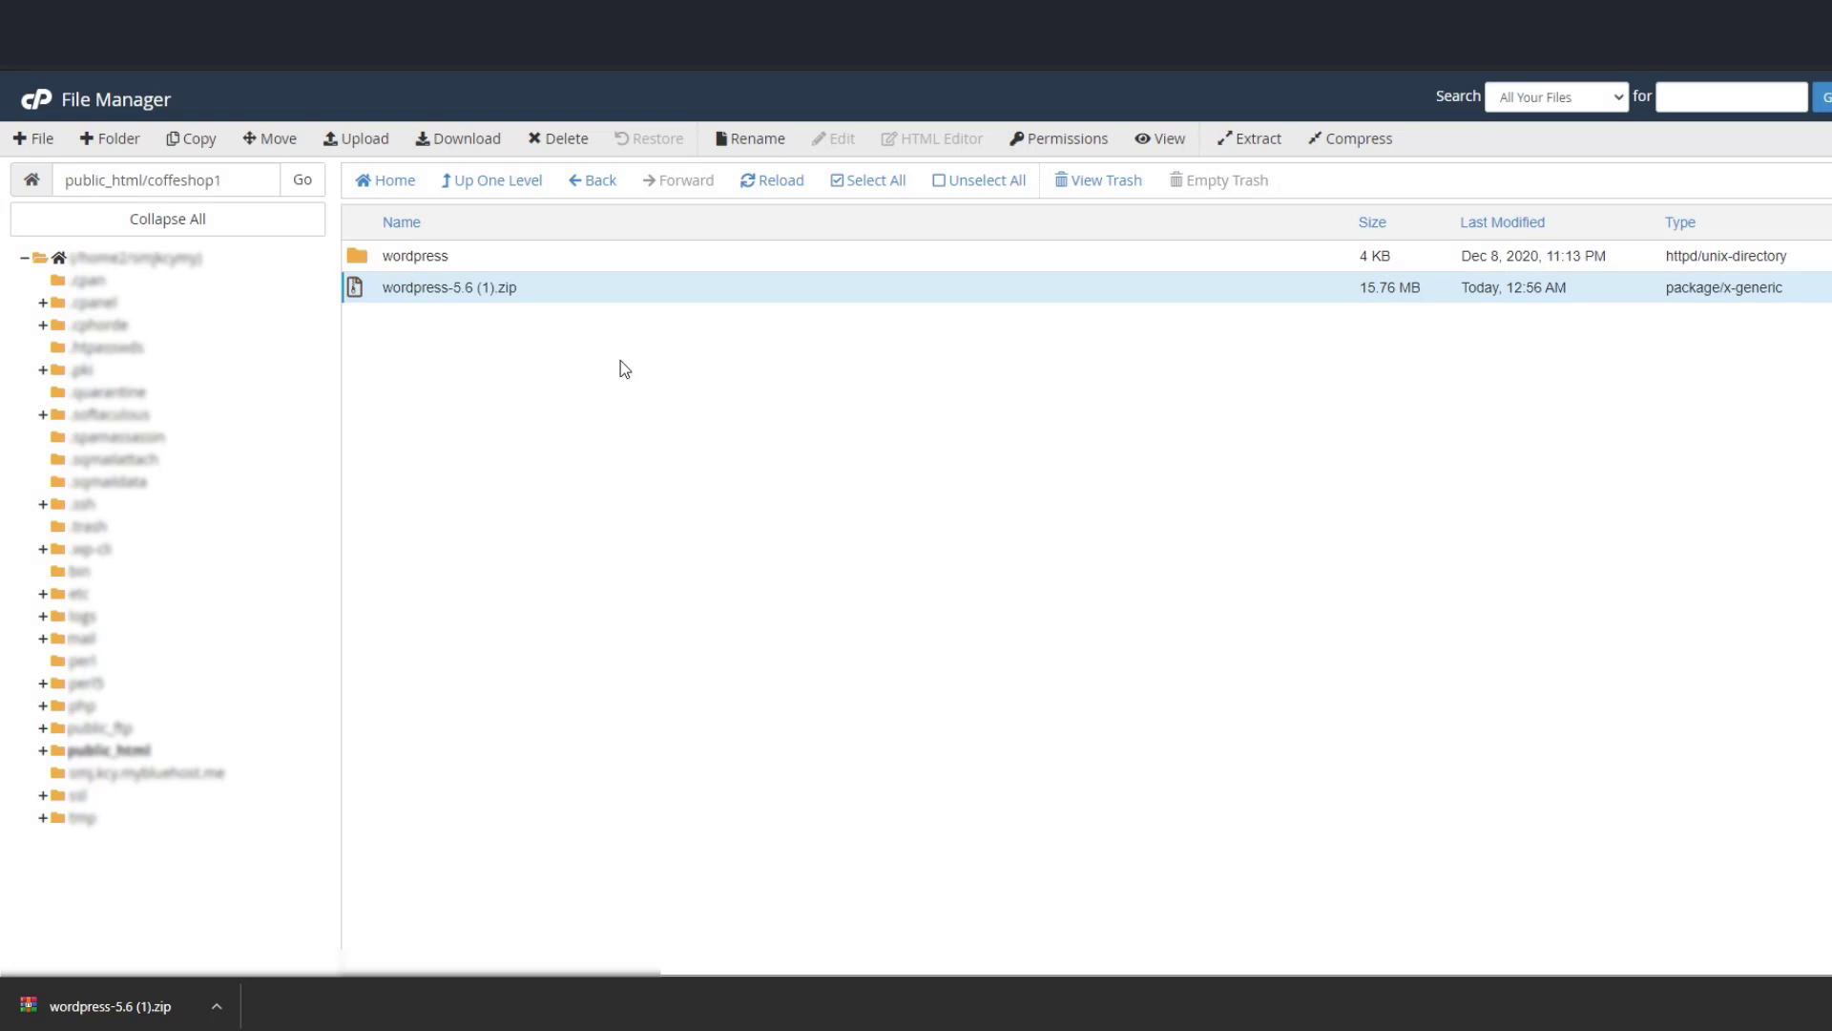
Step: Move all files and folders from the extracted wordpress folder up to /public_html/coffeshop1
double_click(472, 260)
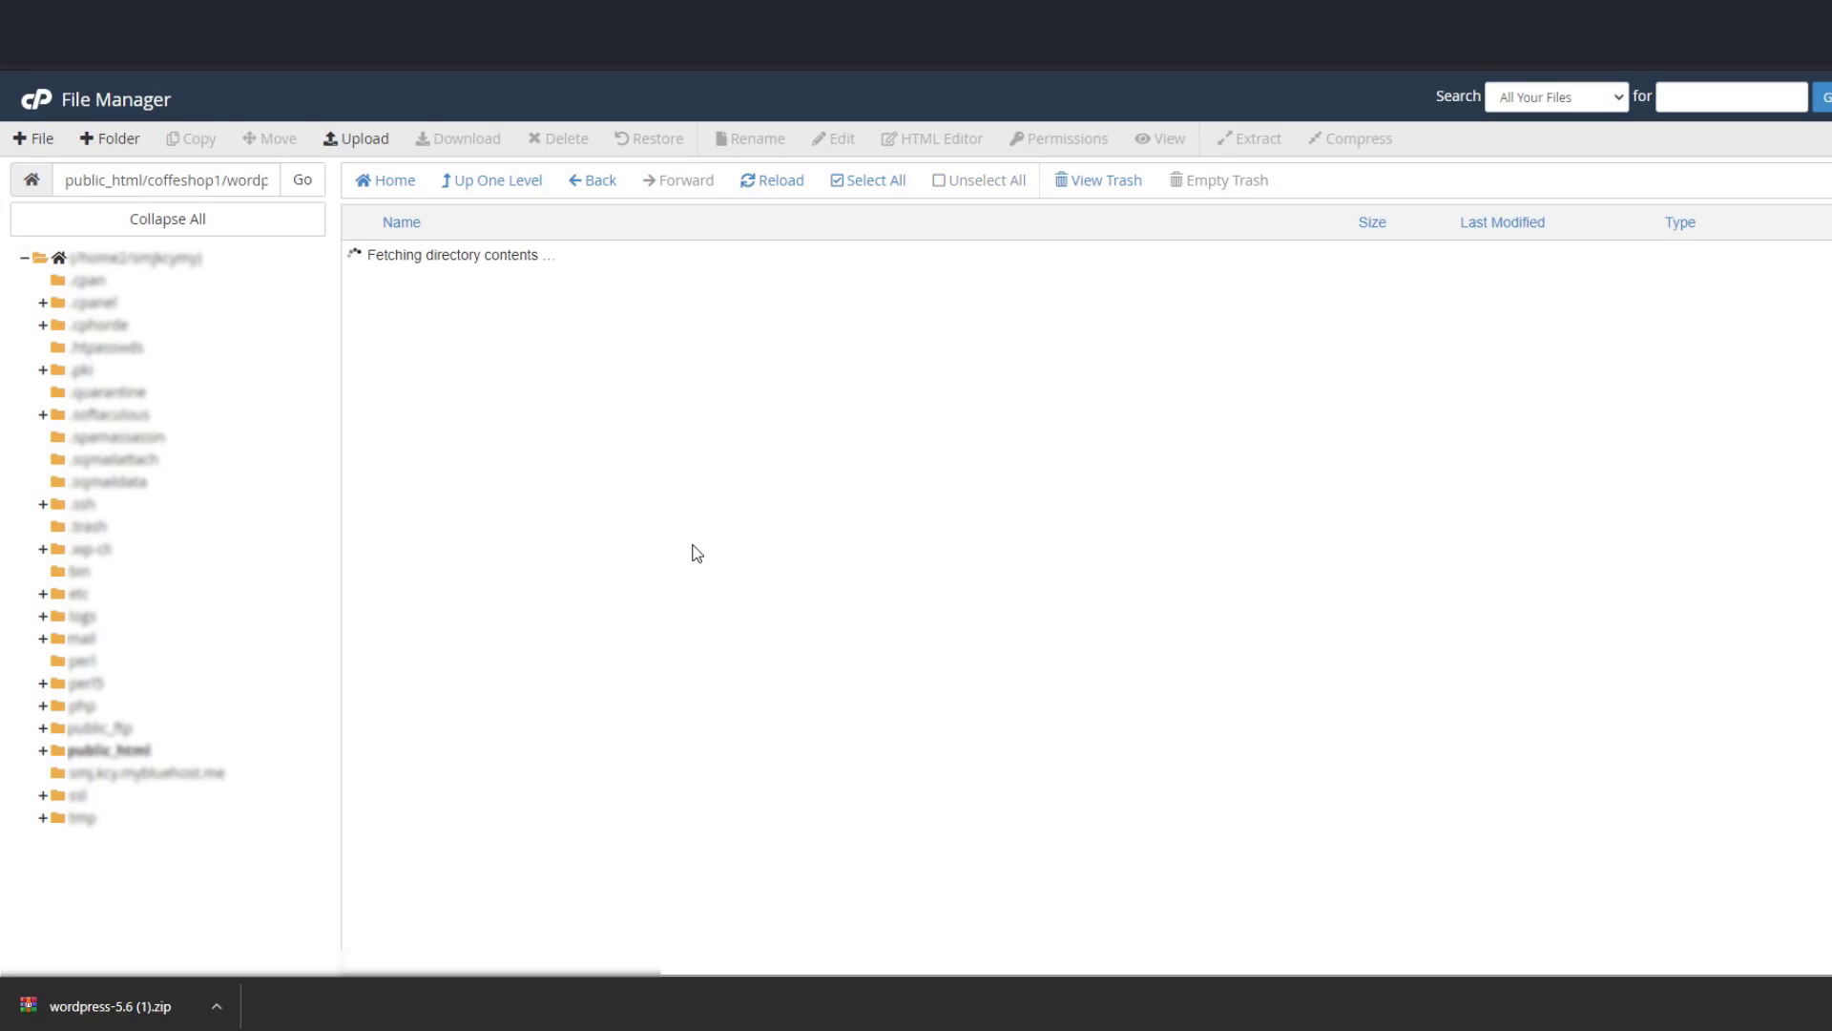
left_click(548, 350)
left_click(793, 256)
left_click(876, 180)
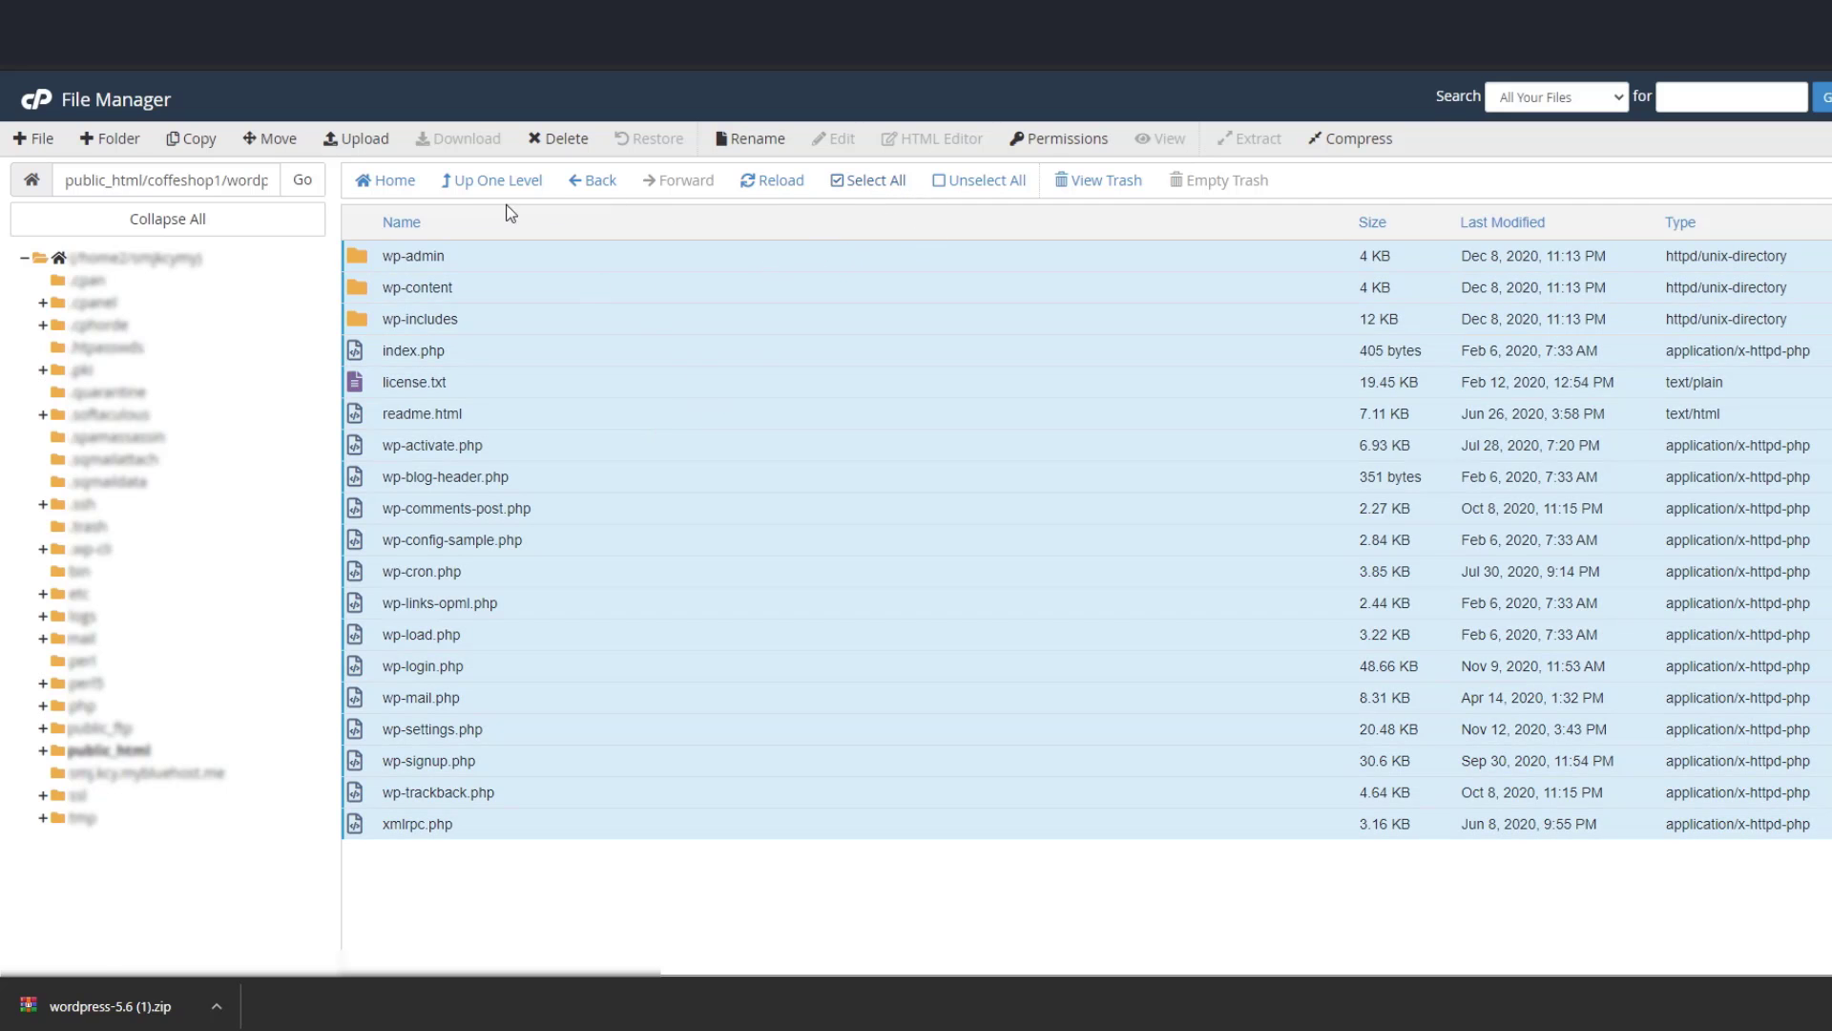
left_click(279, 140)
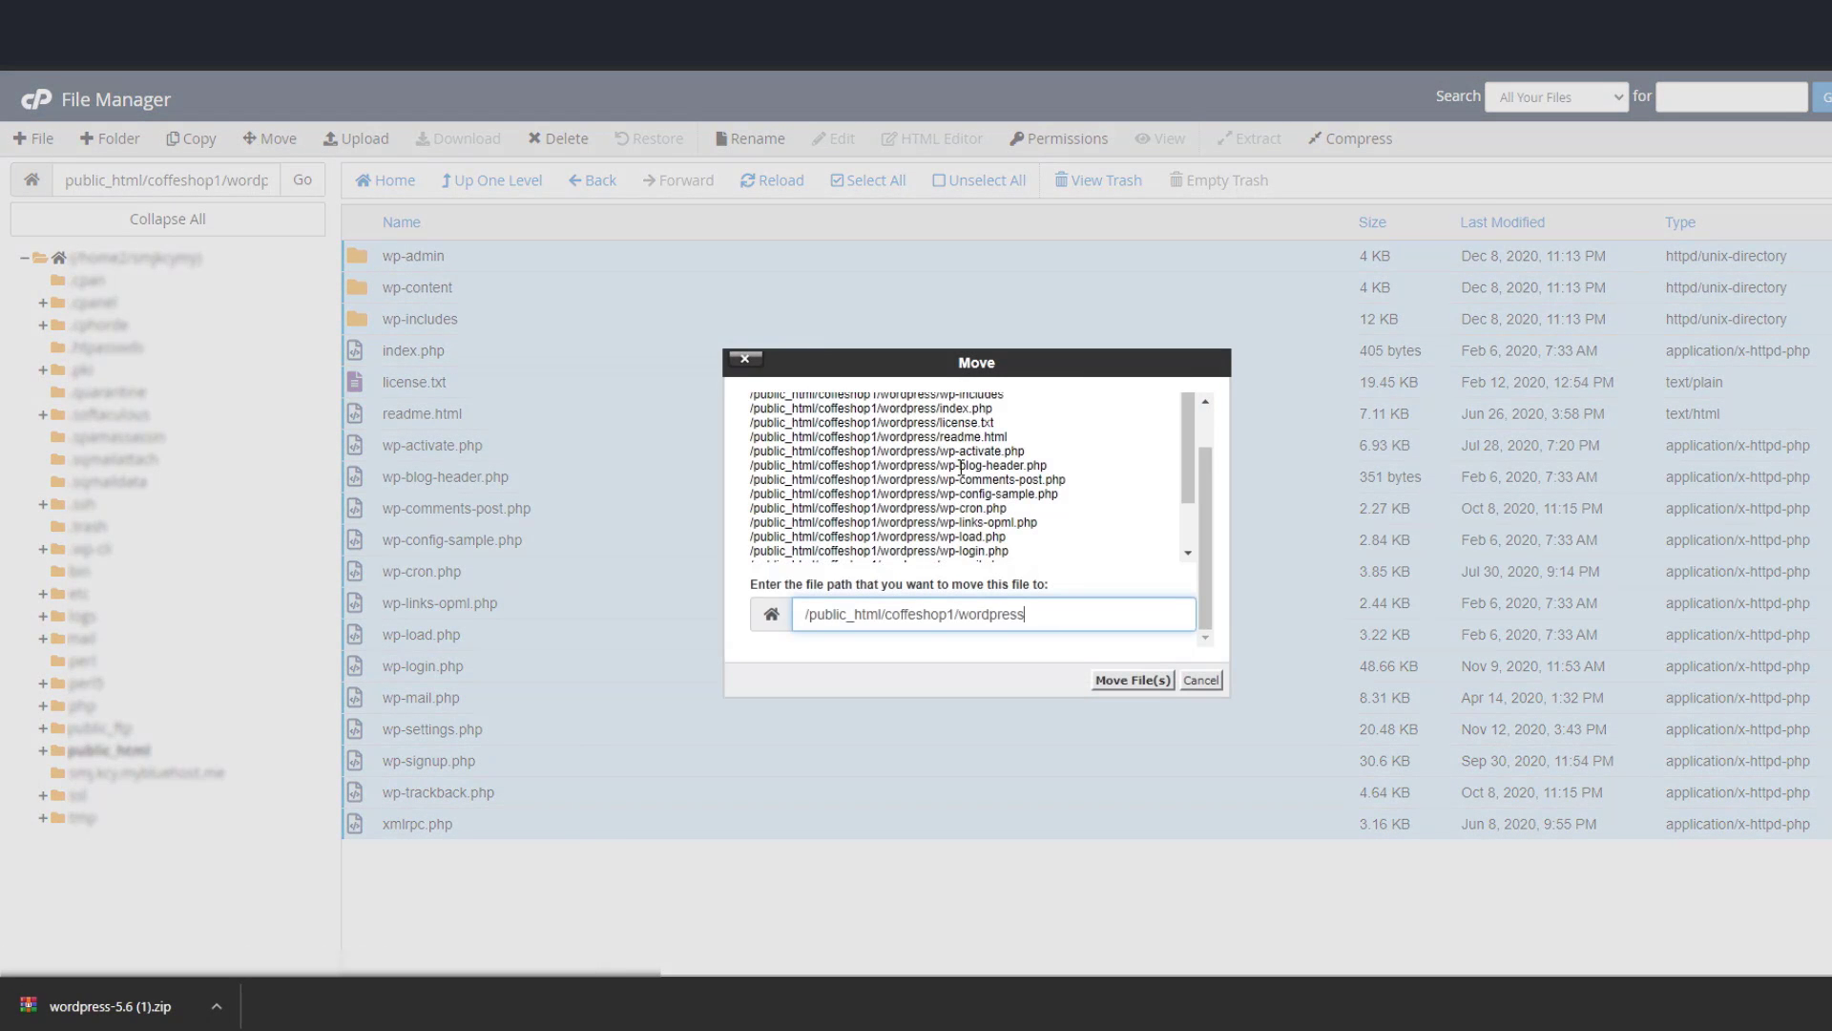
left_click_drag(955, 614, 1071, 613)
key("BackSpace")
left_click(1128, 680)
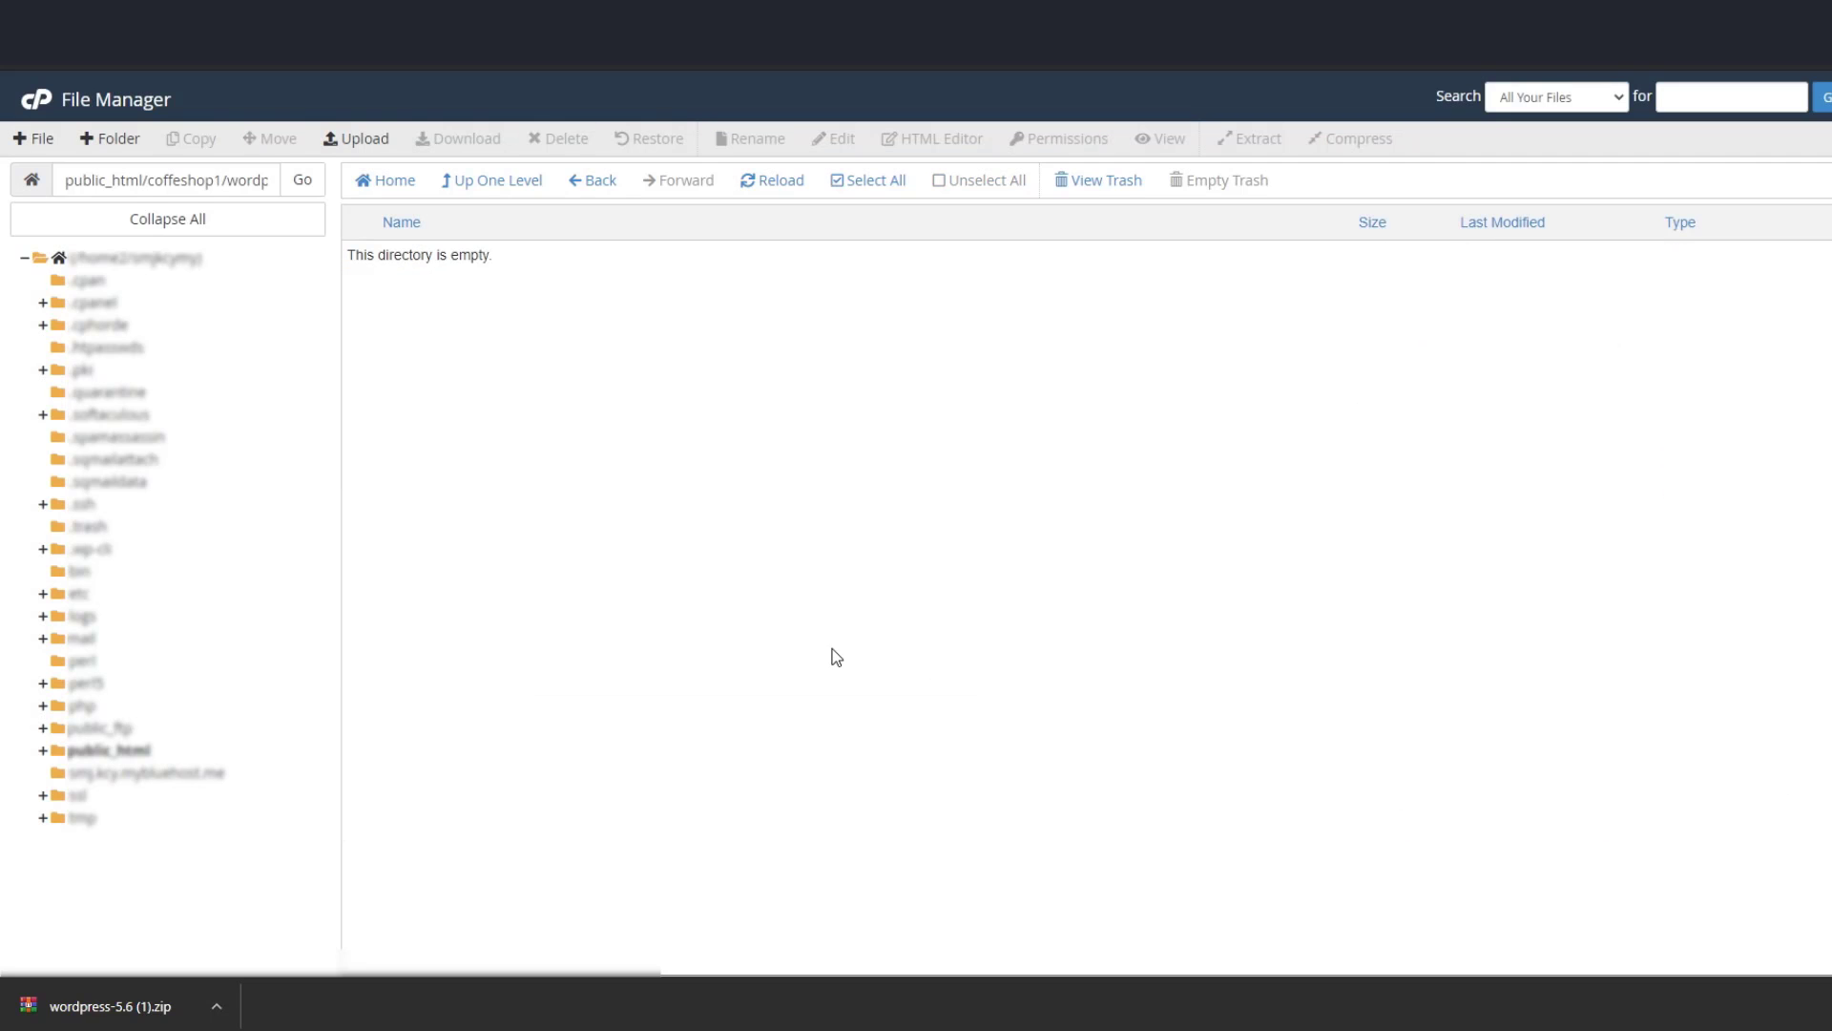
Step: Return to the coffeshop1 folder and permanently delete its wordpress subfolder, skipping the trash
left_click(594, 181)
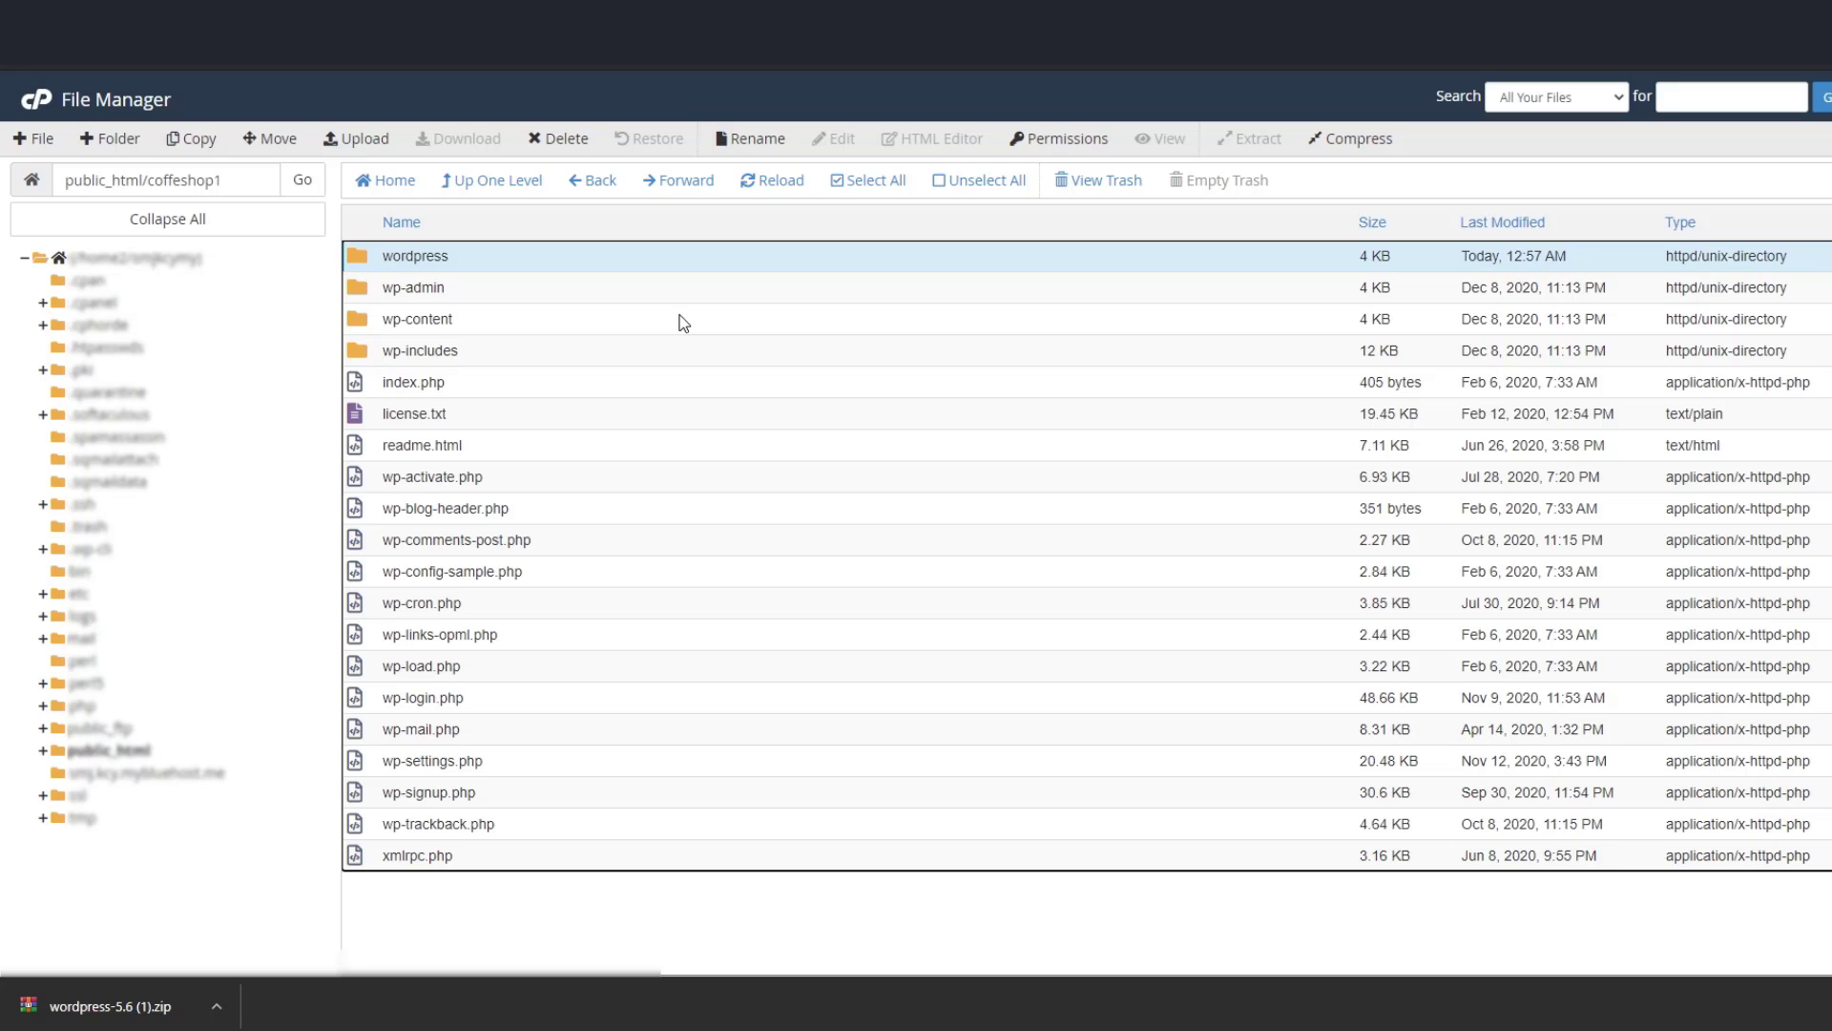
key("Delete")
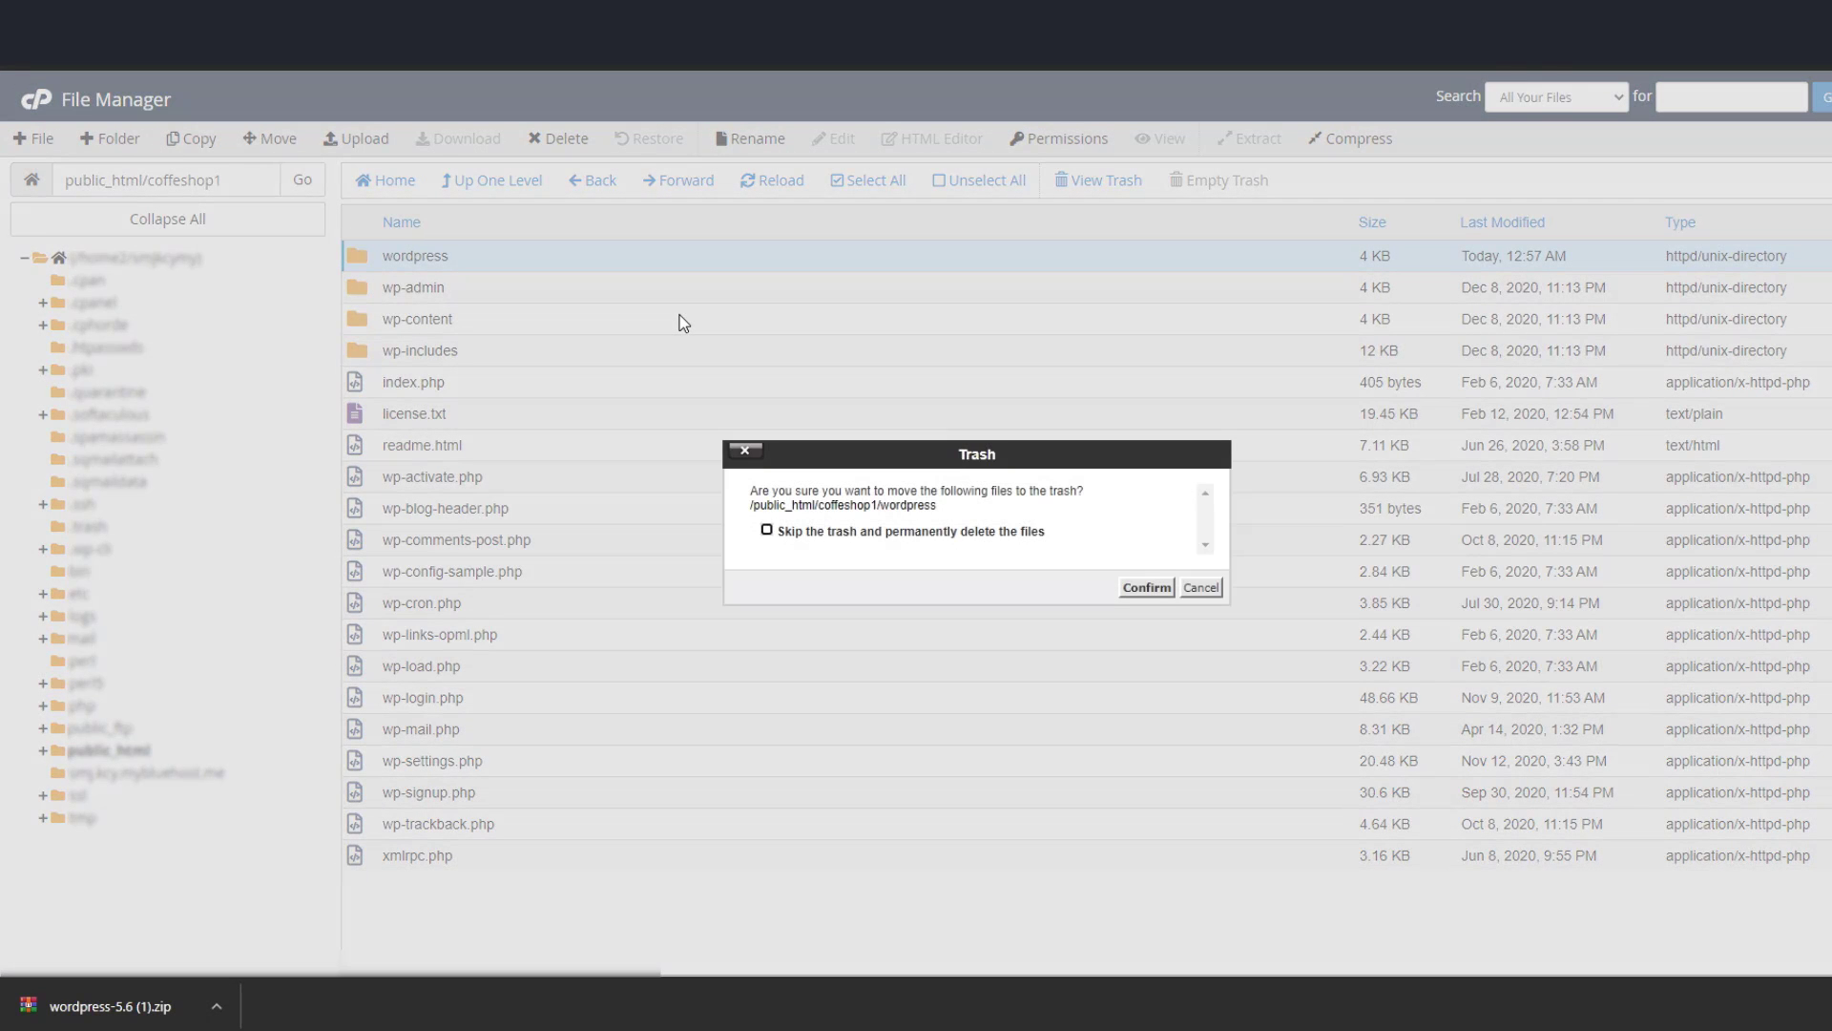
left_click(819, 531)
left_click(1147, 587)
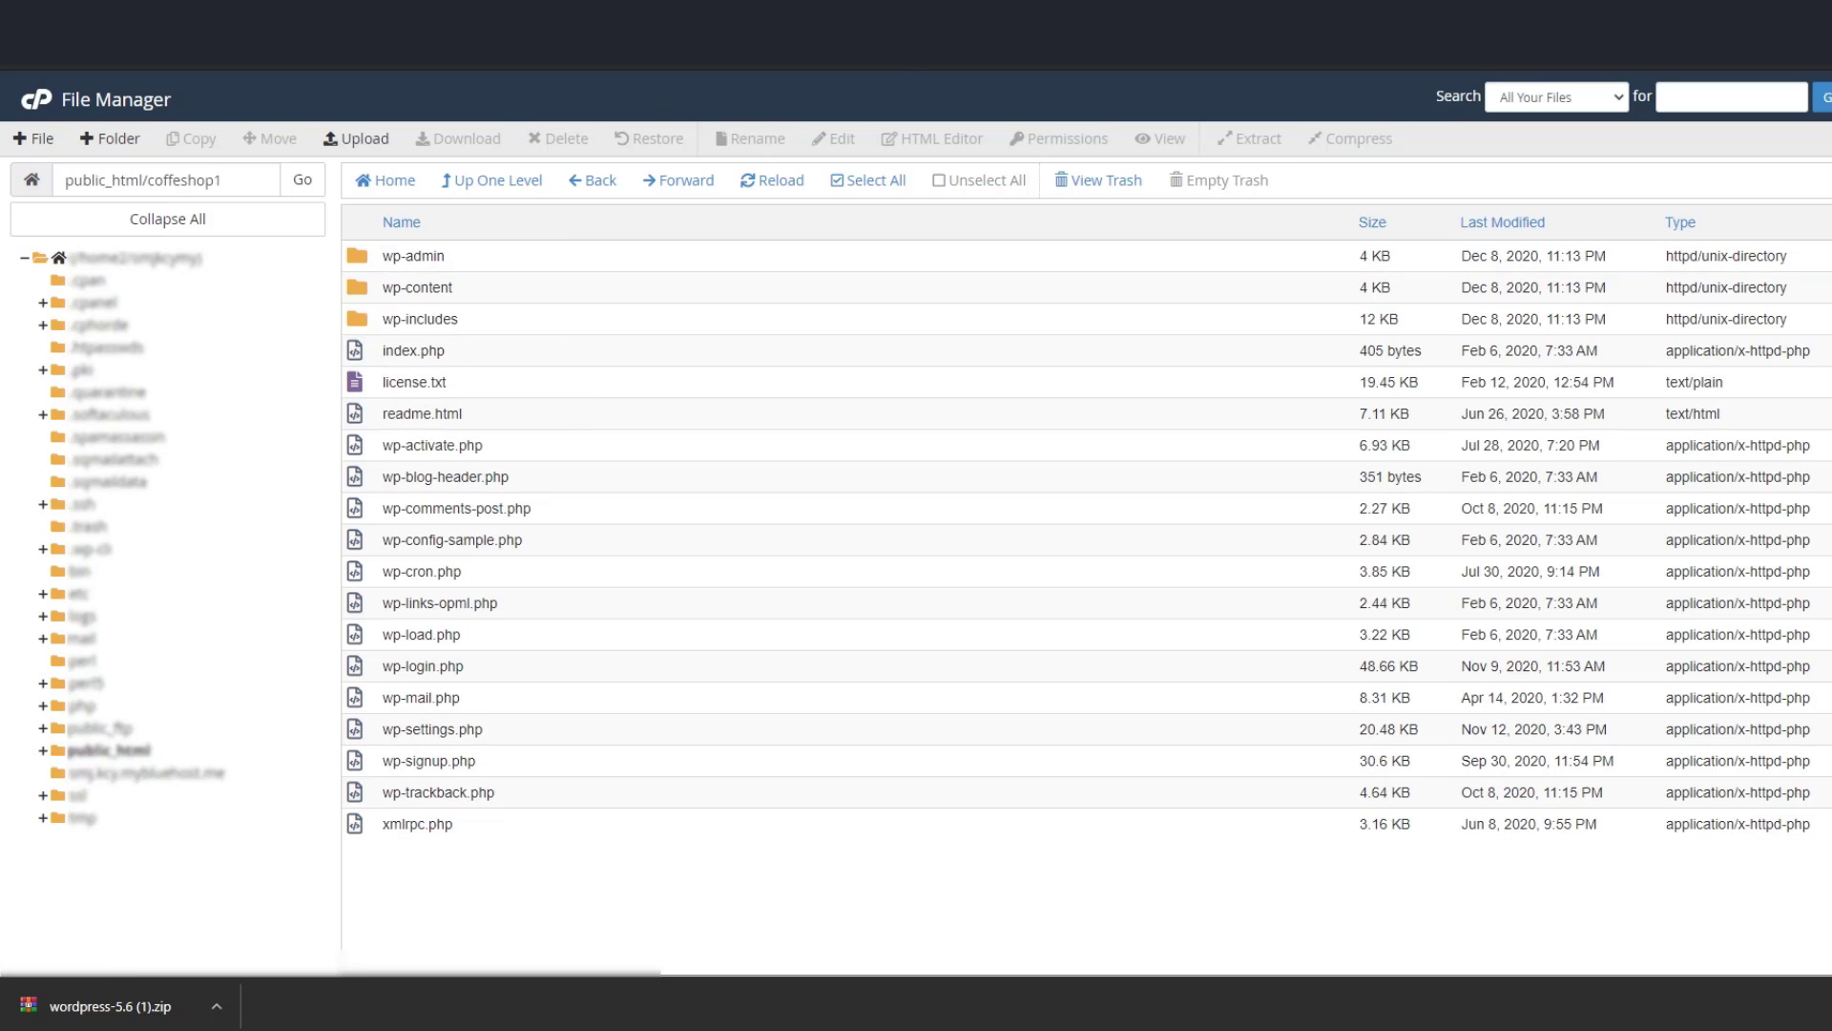
Step: Copy the primary domain from the hosting account's general information and open its /coffeshop1 address in a new browser tab
key("ctrl+shift+Tab")
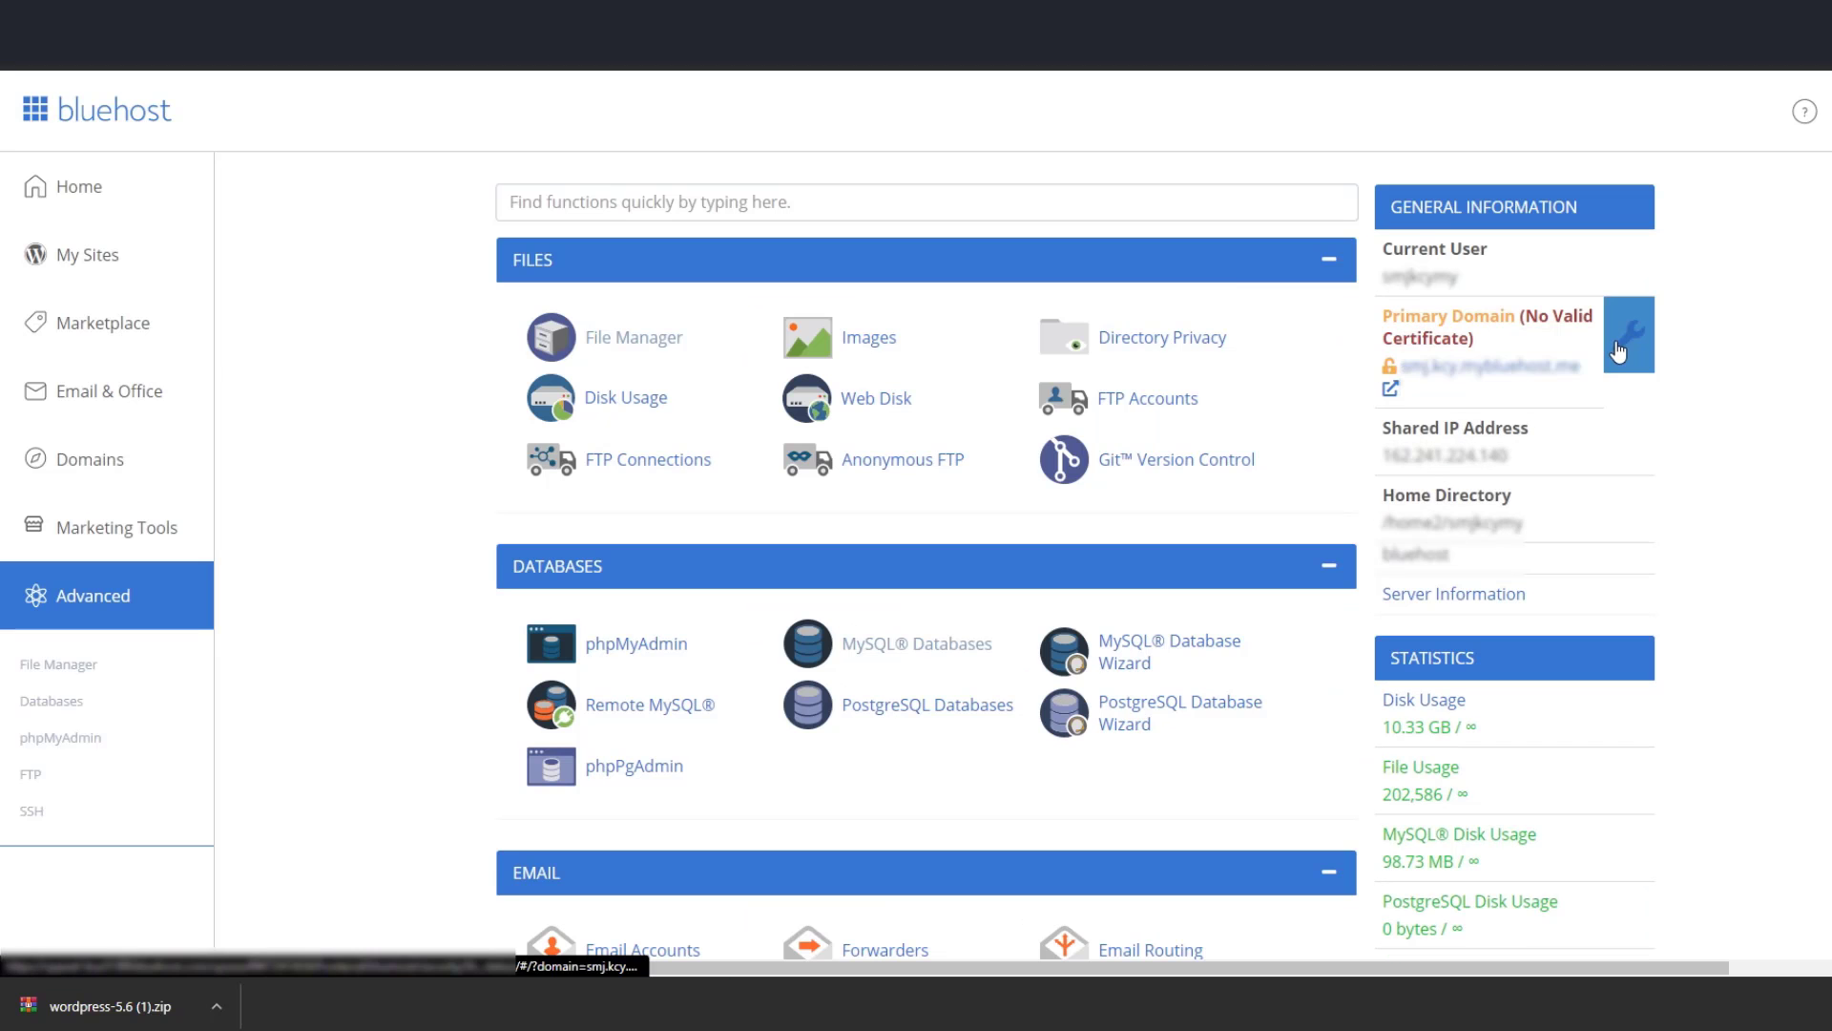
left_click_drag(1584, 368, 1401, 368)
key("ctrl+c")
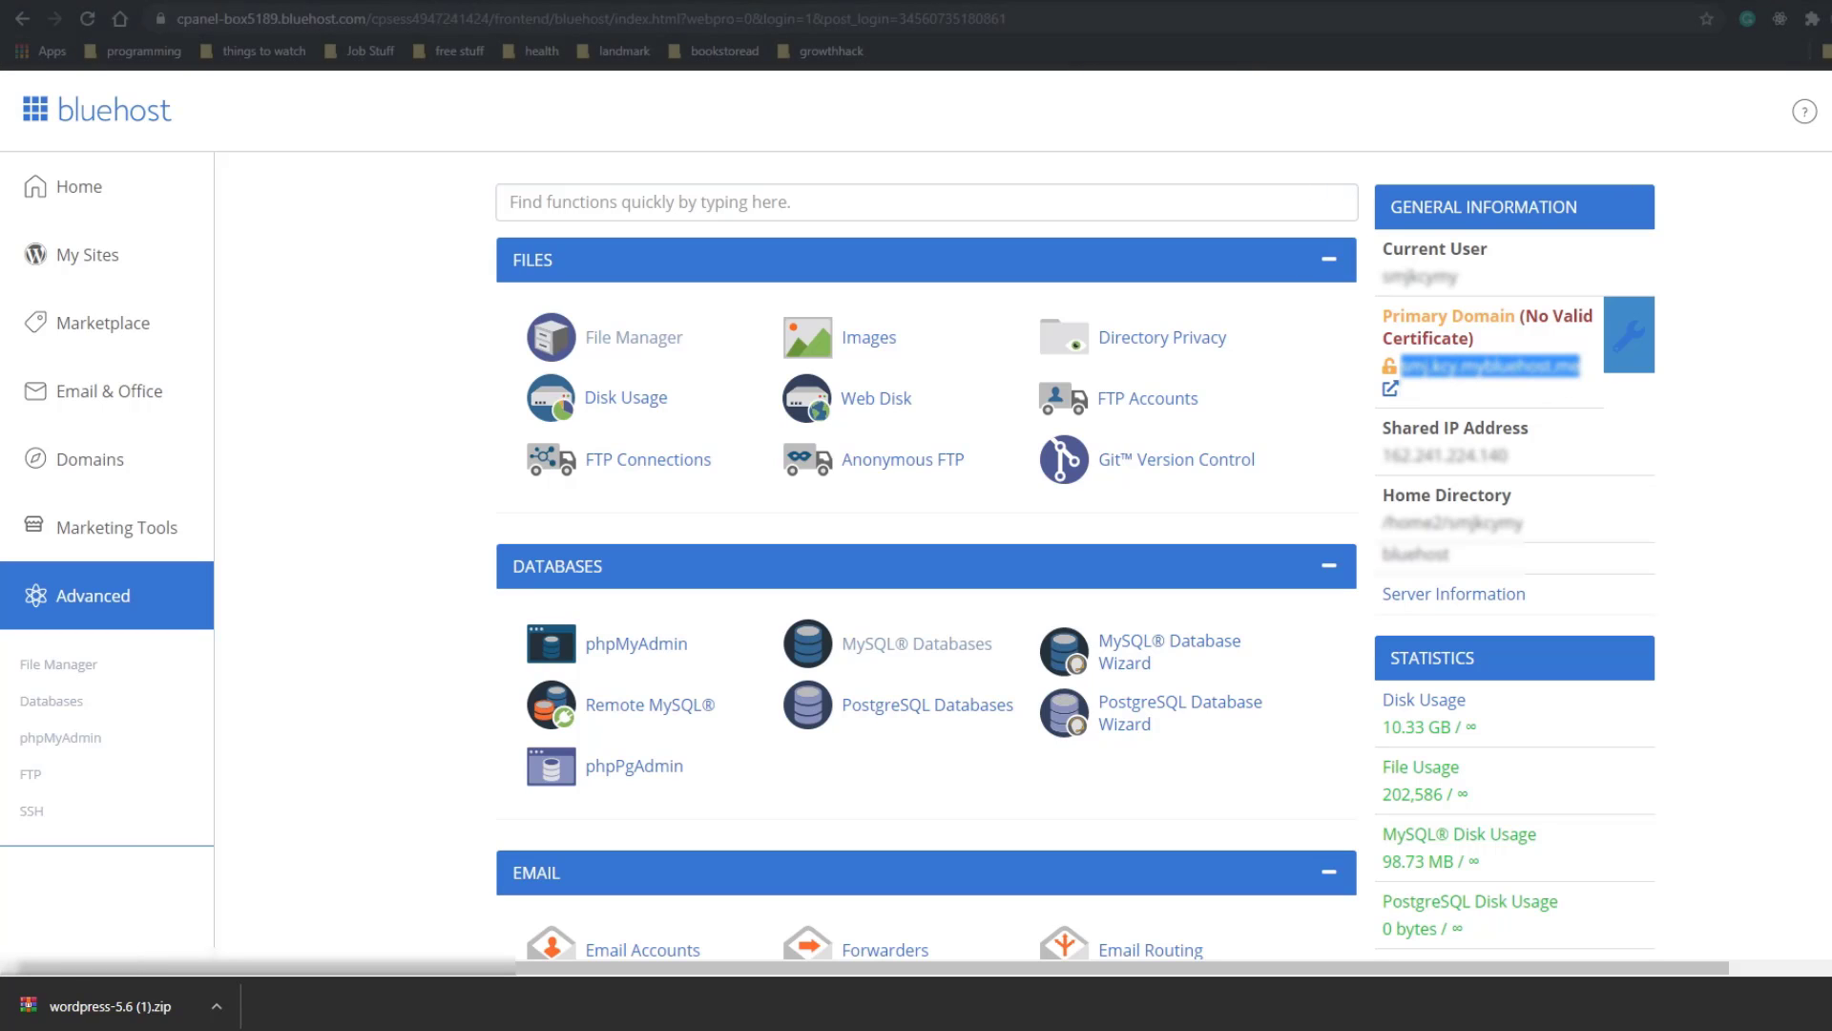
key("ctrl+t")
key("ctrl+v")
type("/")
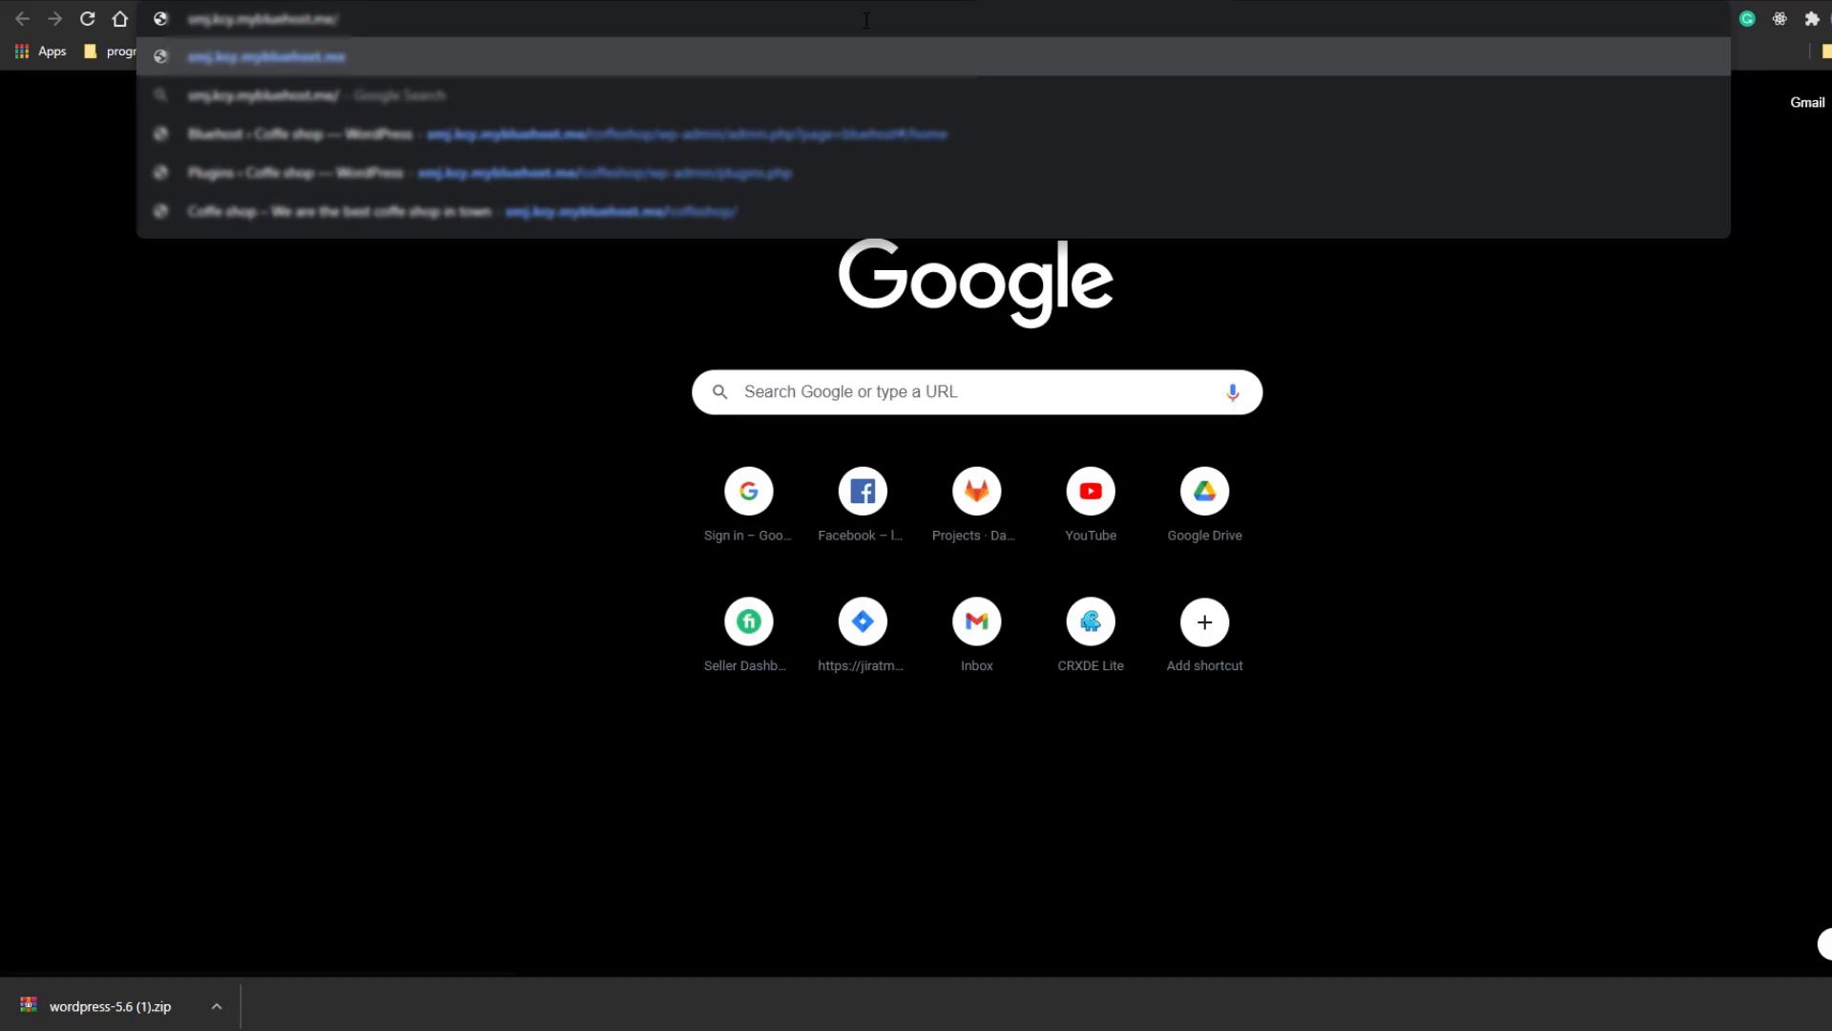
type("coffe")
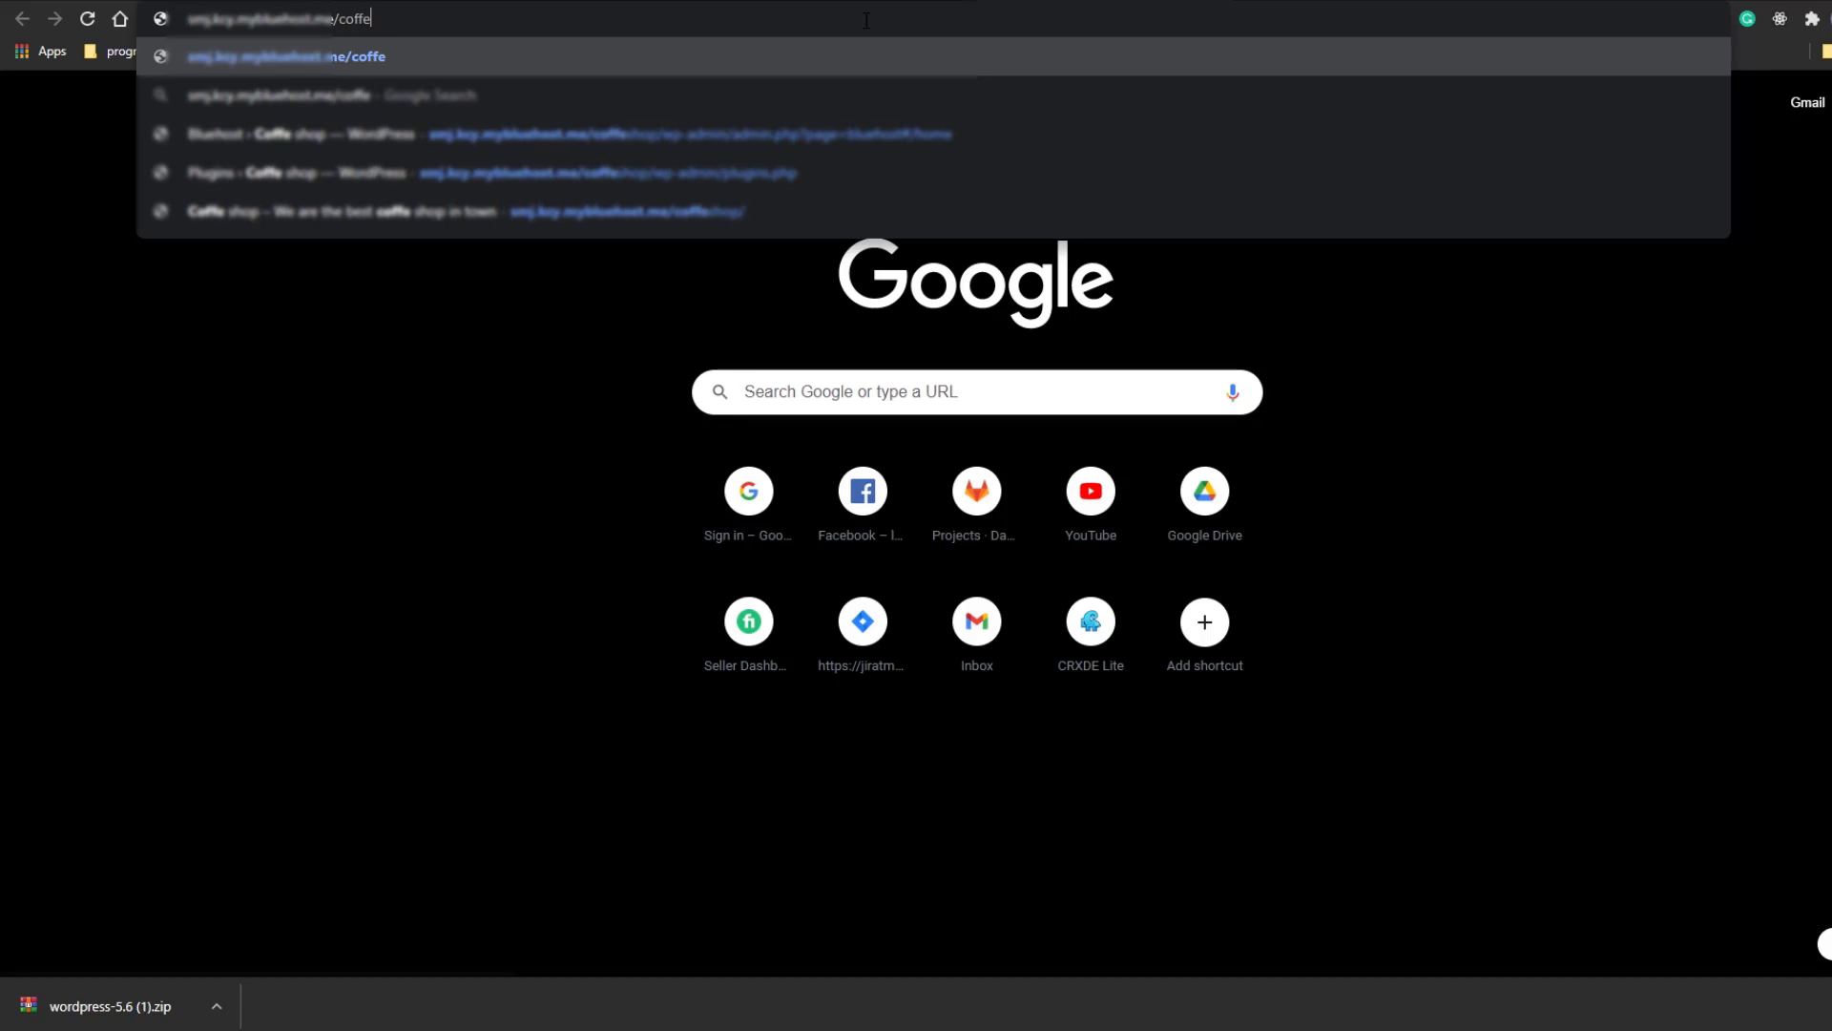
type("shop1")
key("Return")
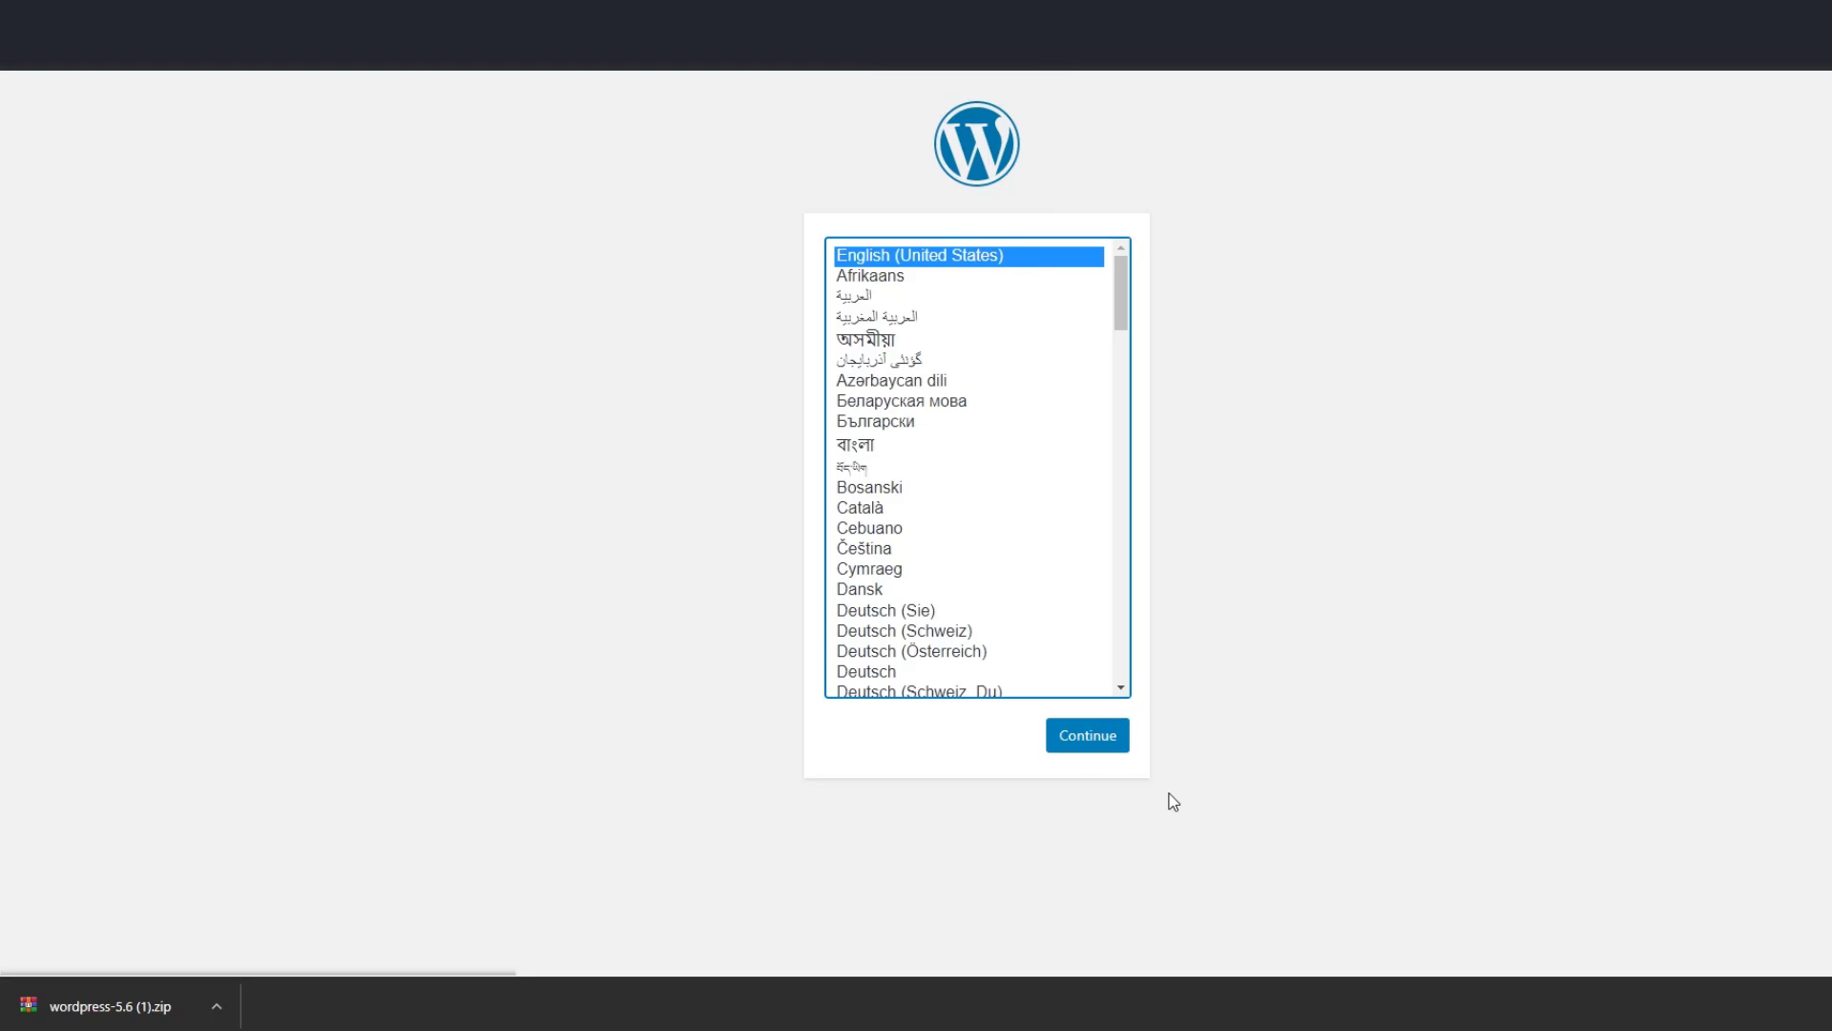
Step: Continue the WordPress setup in English (United States) and set the database name to coffeshopdb
left_click(1102, 740)
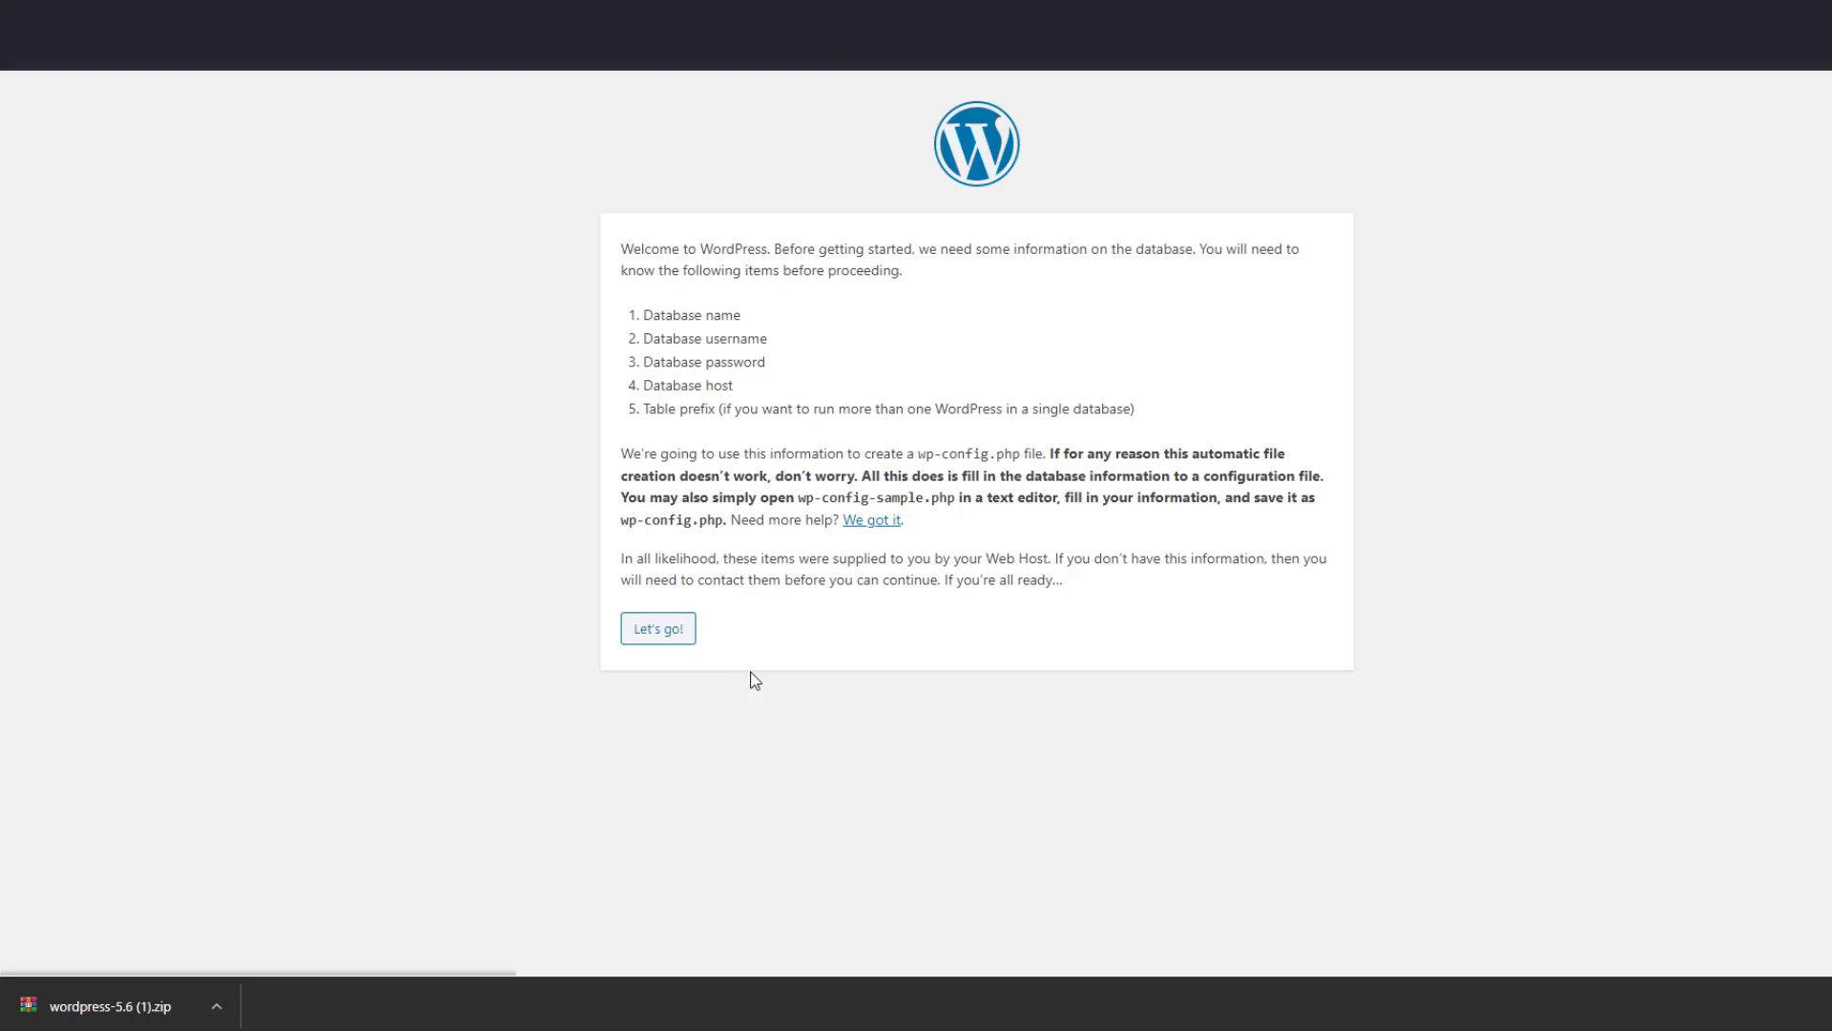
left_click(670, 638)
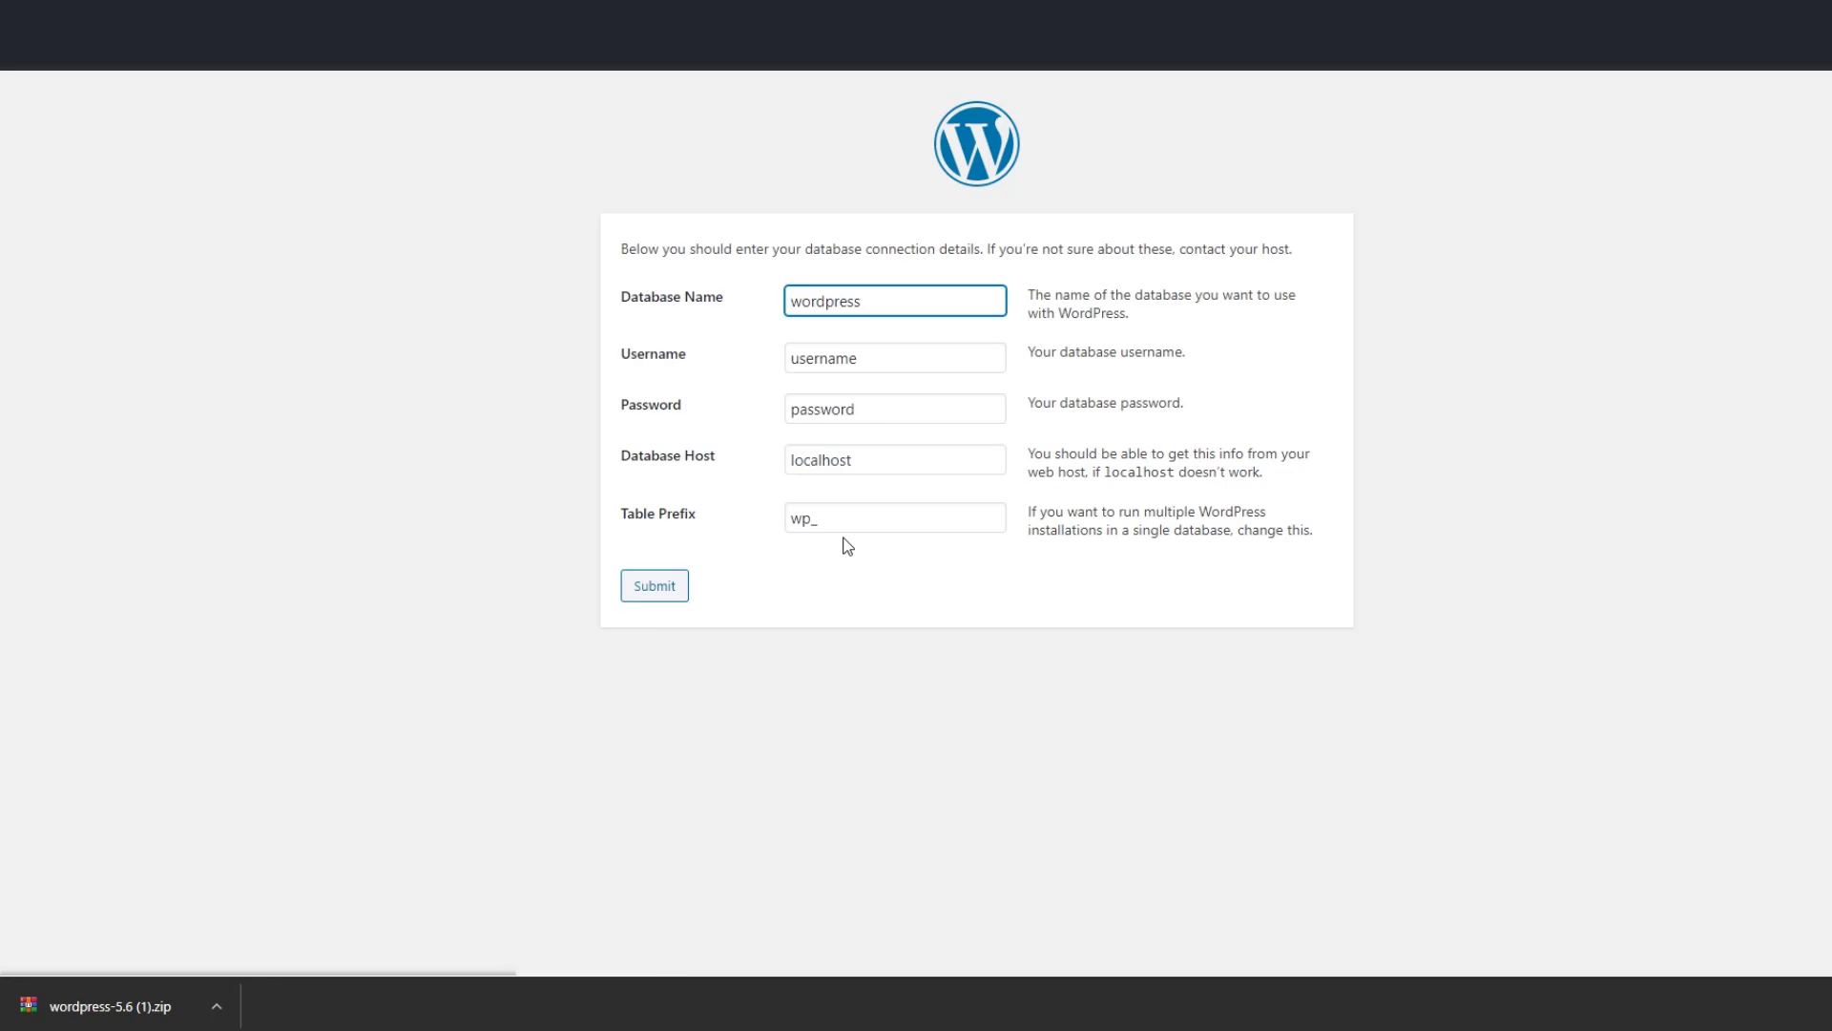
left_click_drag(907, 300, 764, 303)
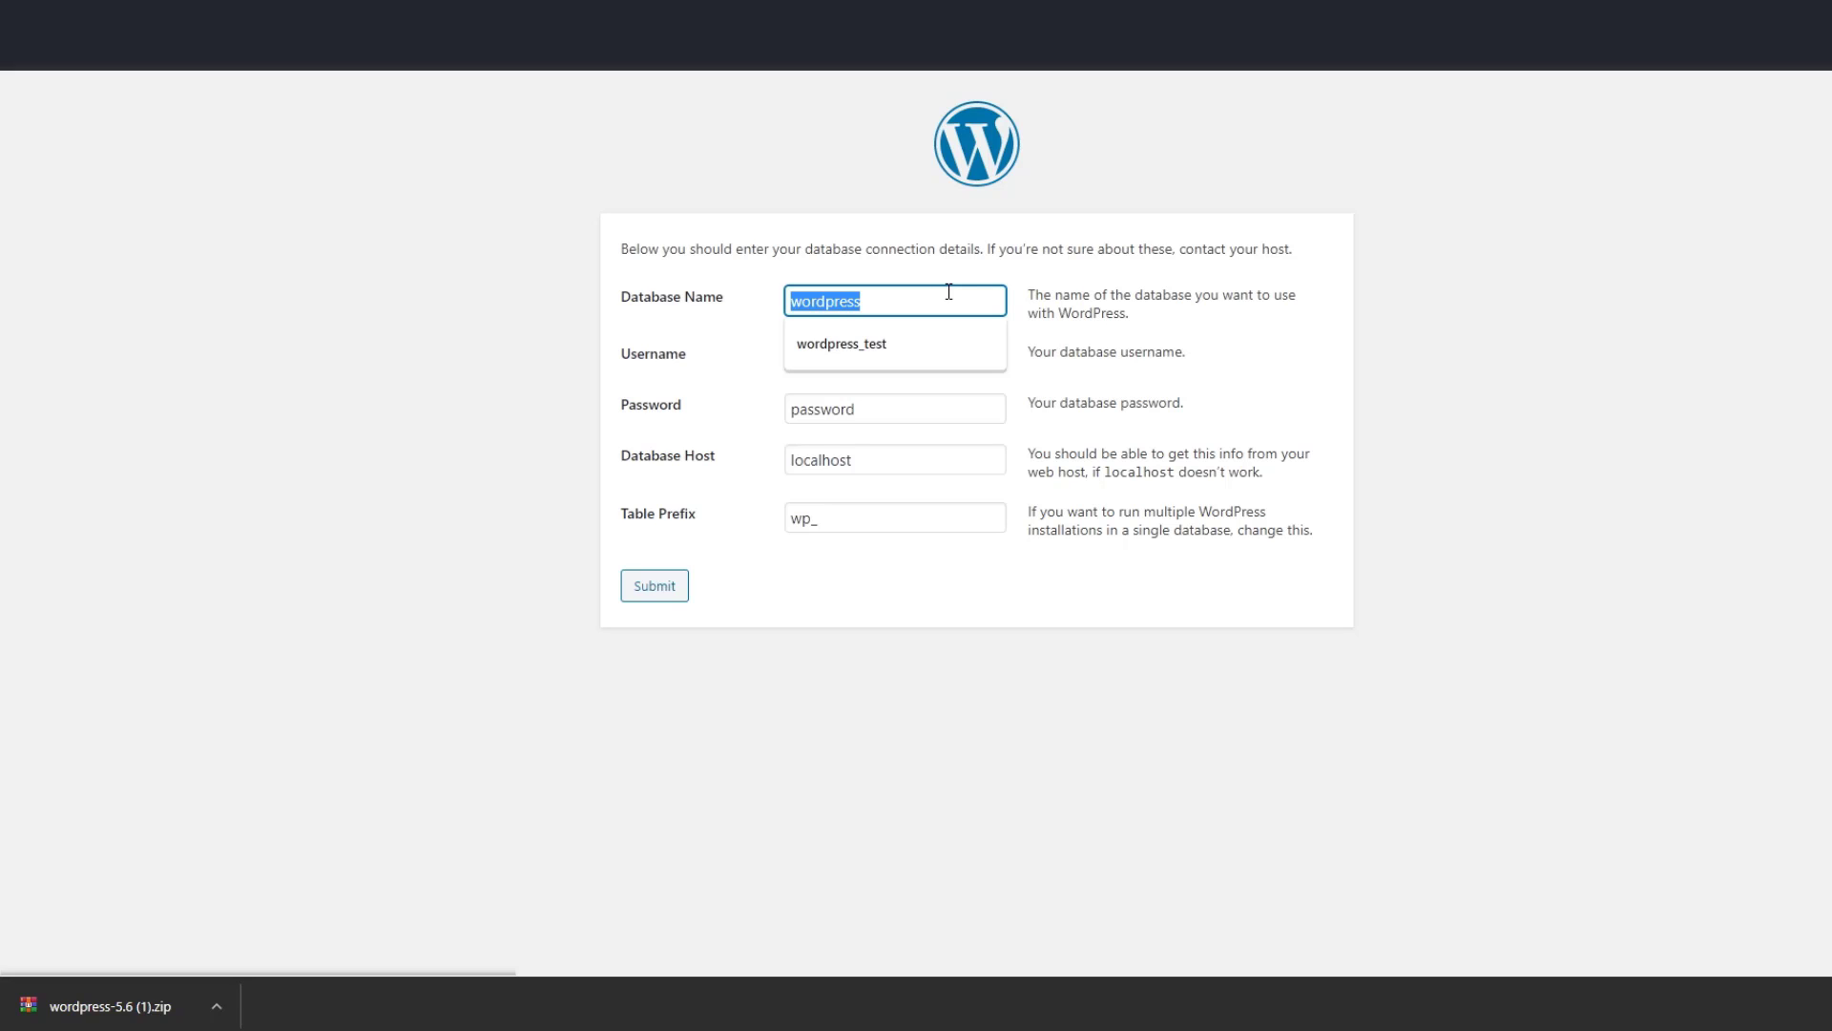
type("coffes")
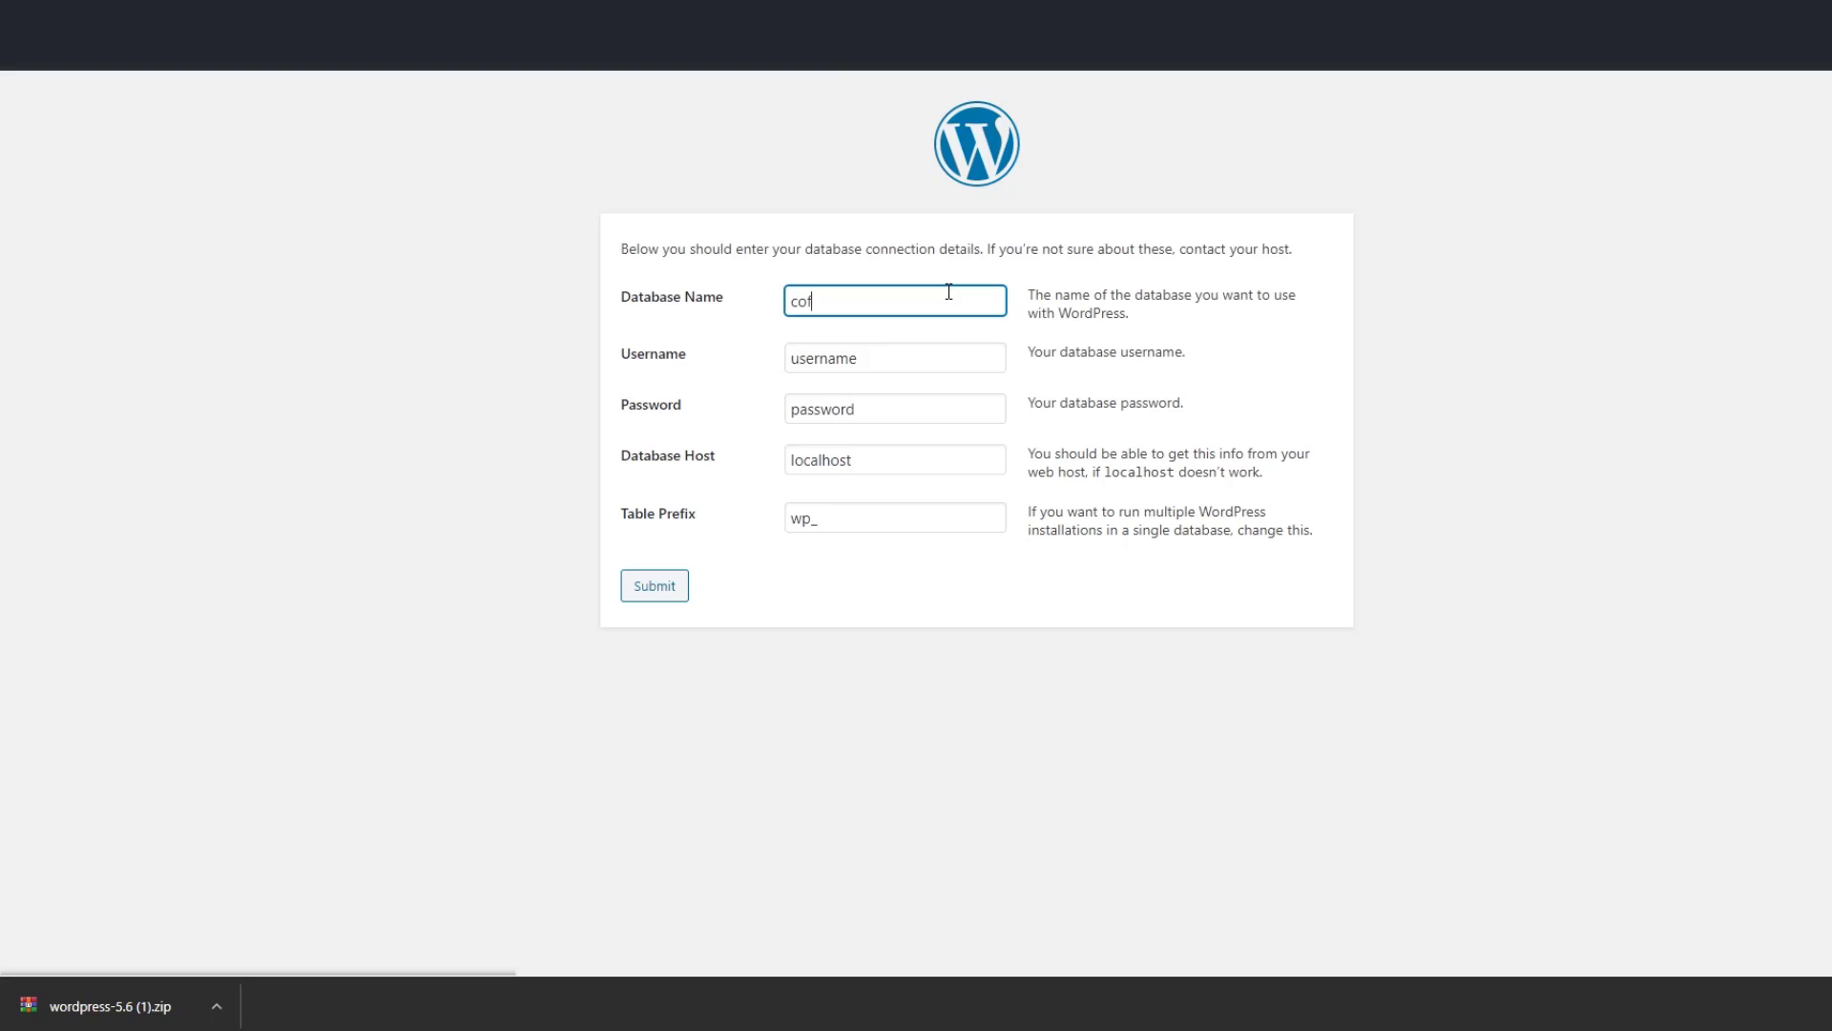
type("hopdb")
key("Tab")
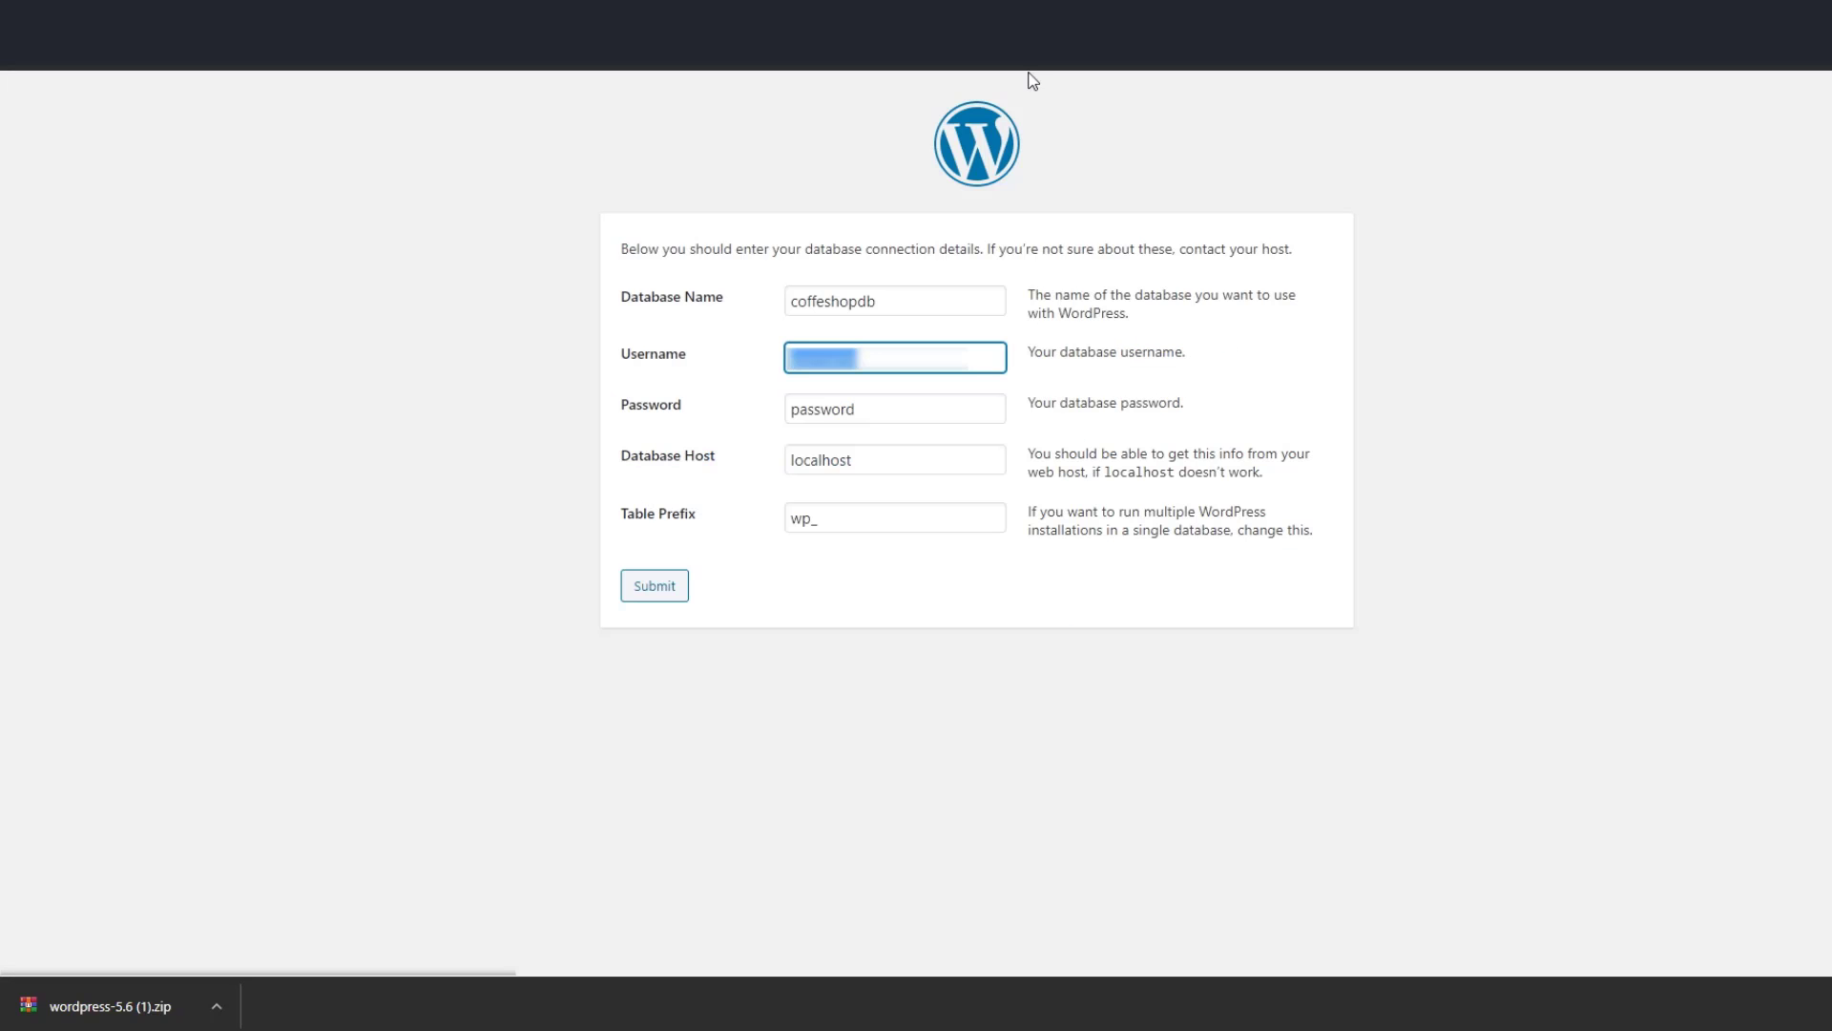
Step: Fill in the database username and clear the placeholder password, keeping localhost as host and wp_ as table prefix
key("ctrl+v")
left_click(892, 409)
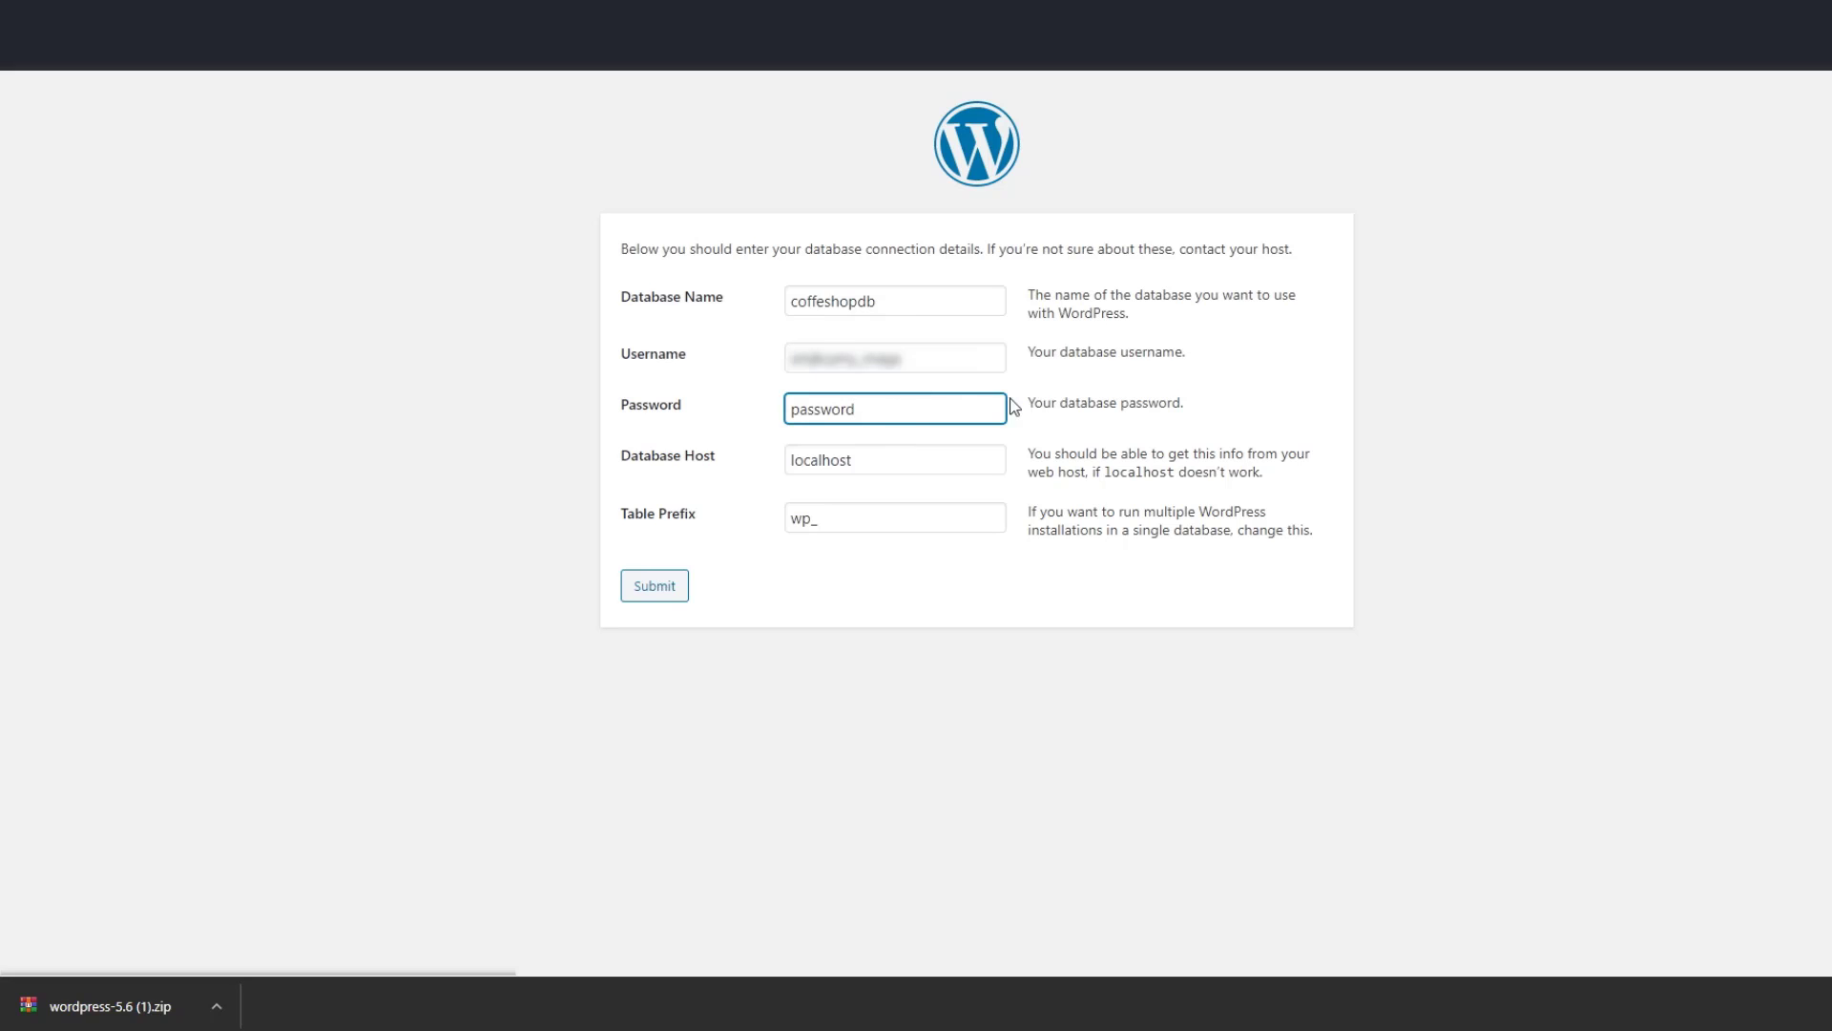
left_click_drag(913, 408, 728, 422)
key("BackSpace")
left_click(886, 464)
left_click(848, 523)
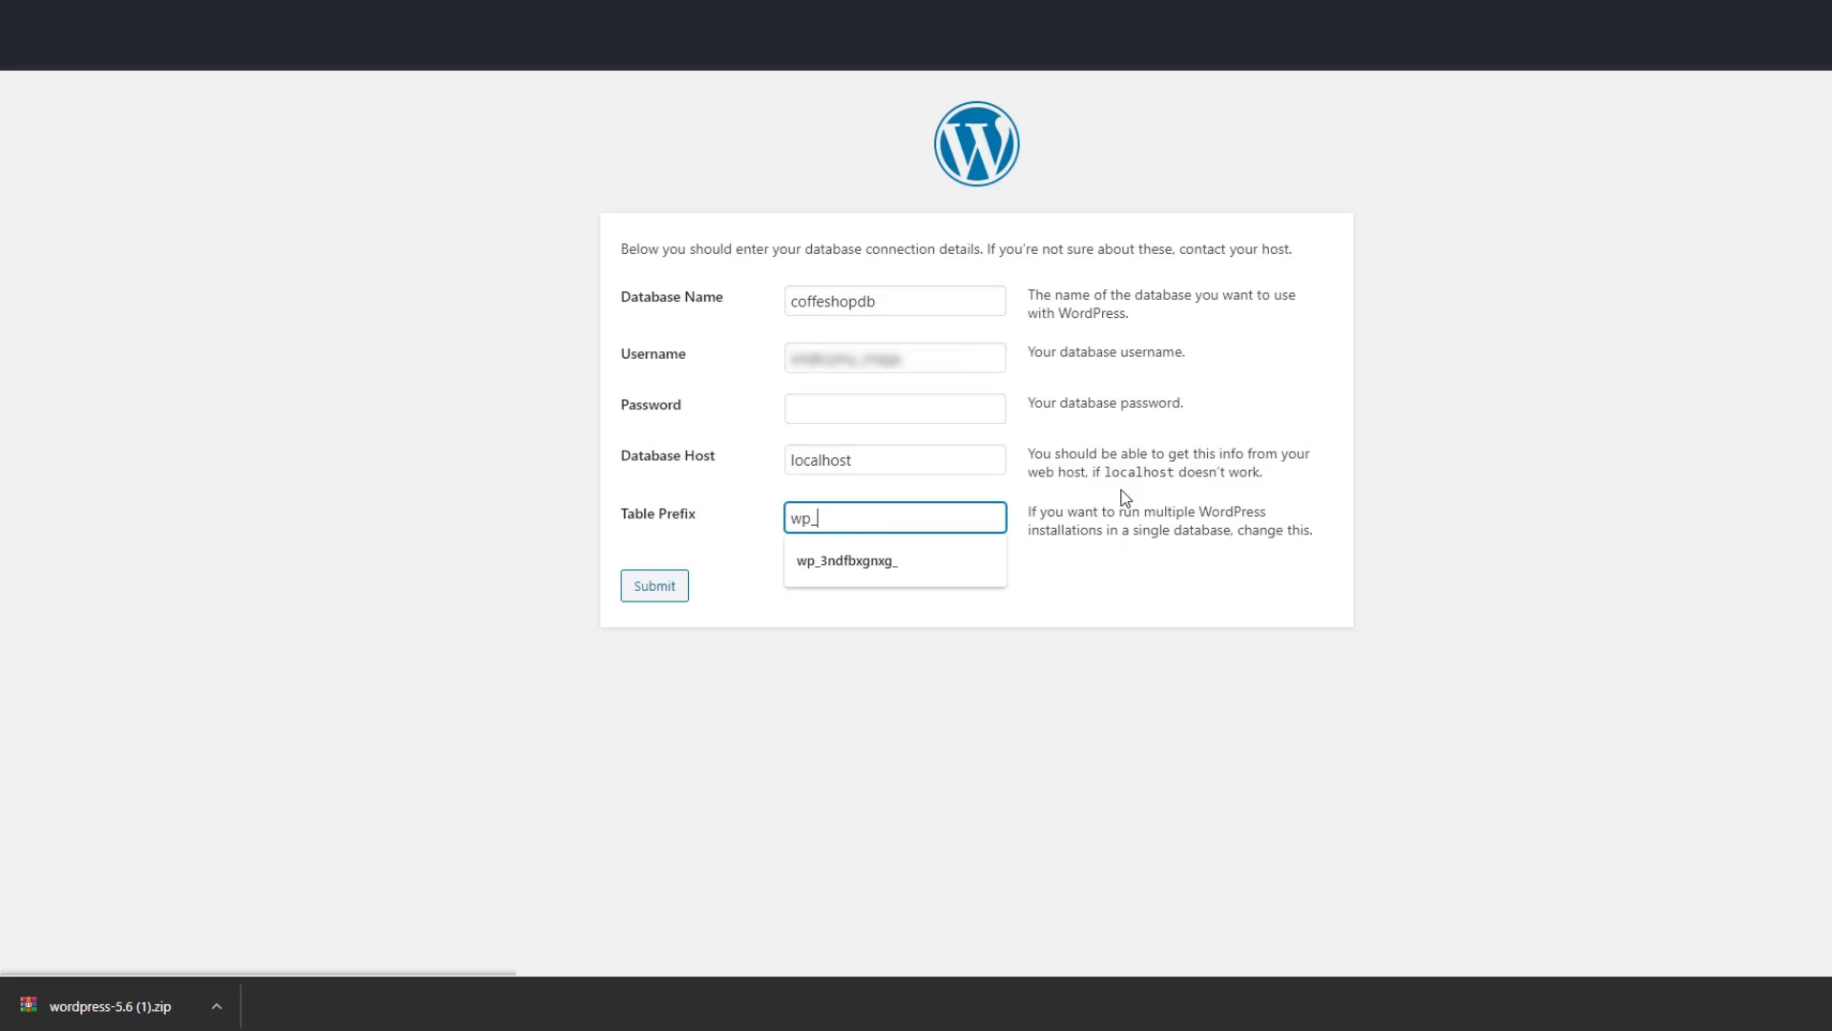
left_click(895, 569)
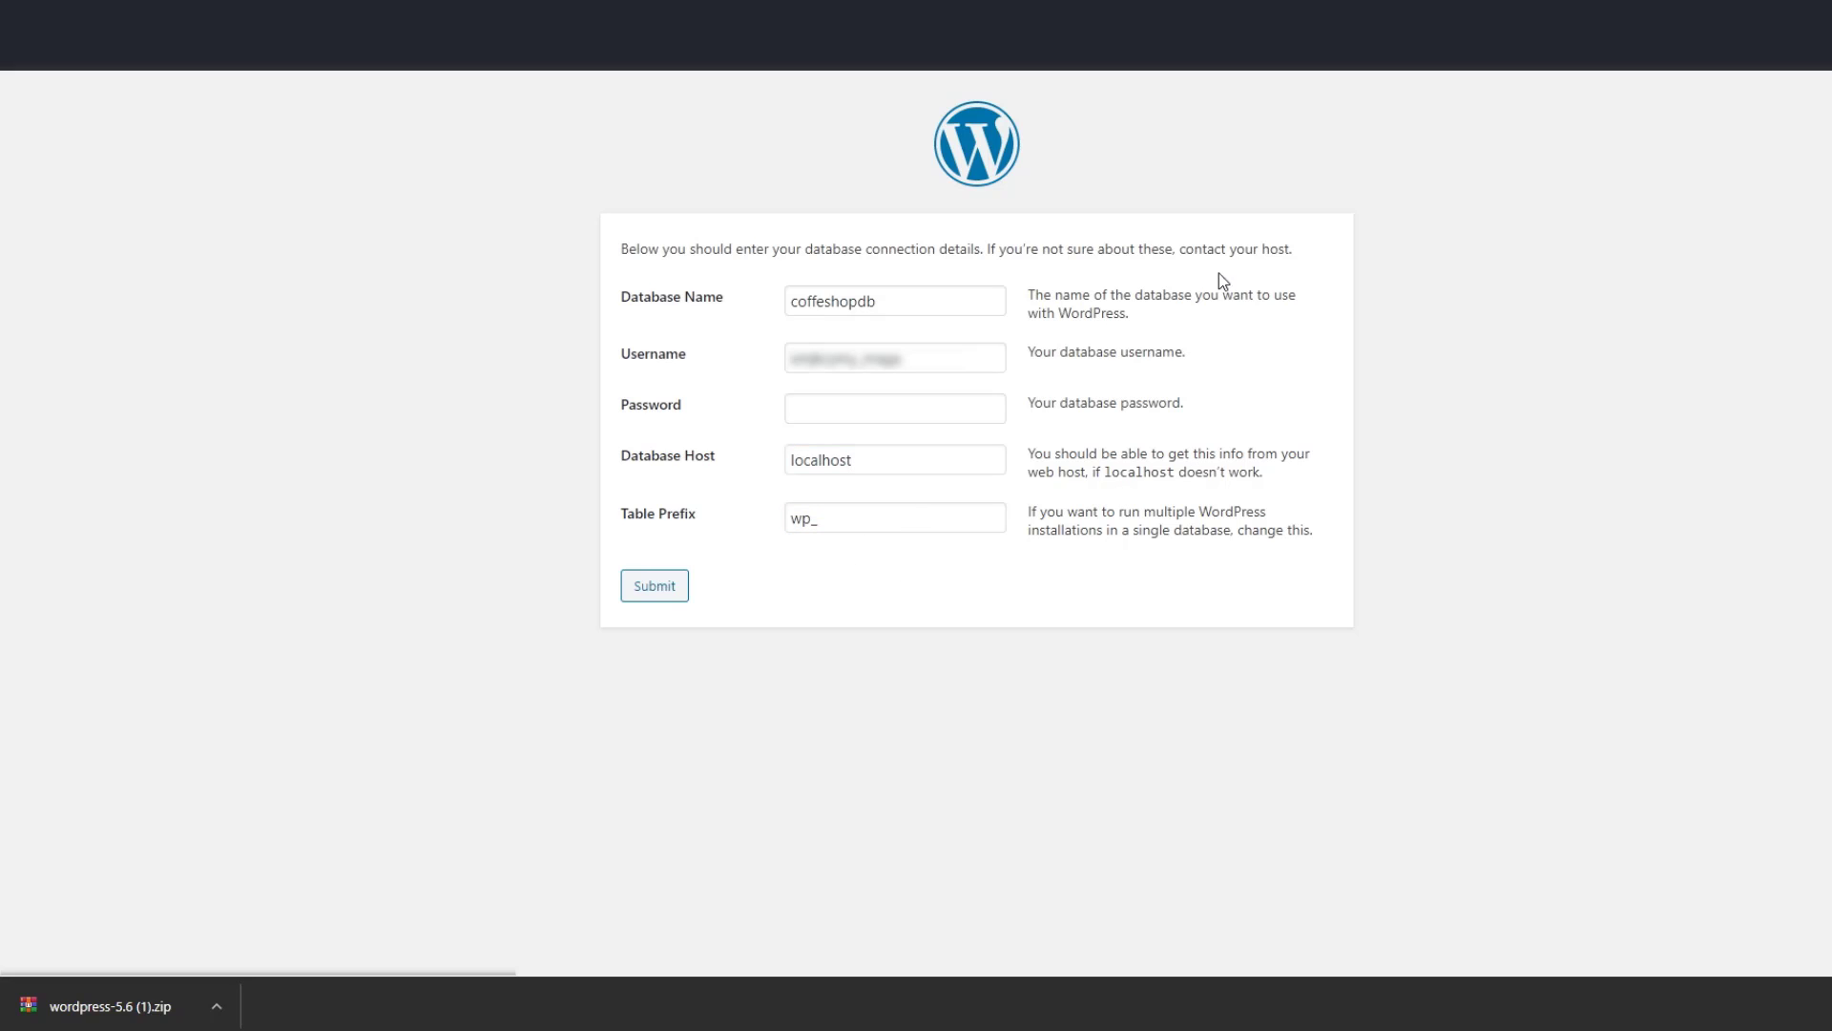
Step: Open wp-config.php from public_html/babsofts_new in the File Manager's editor and copy the database password value
left_click(867, 413)
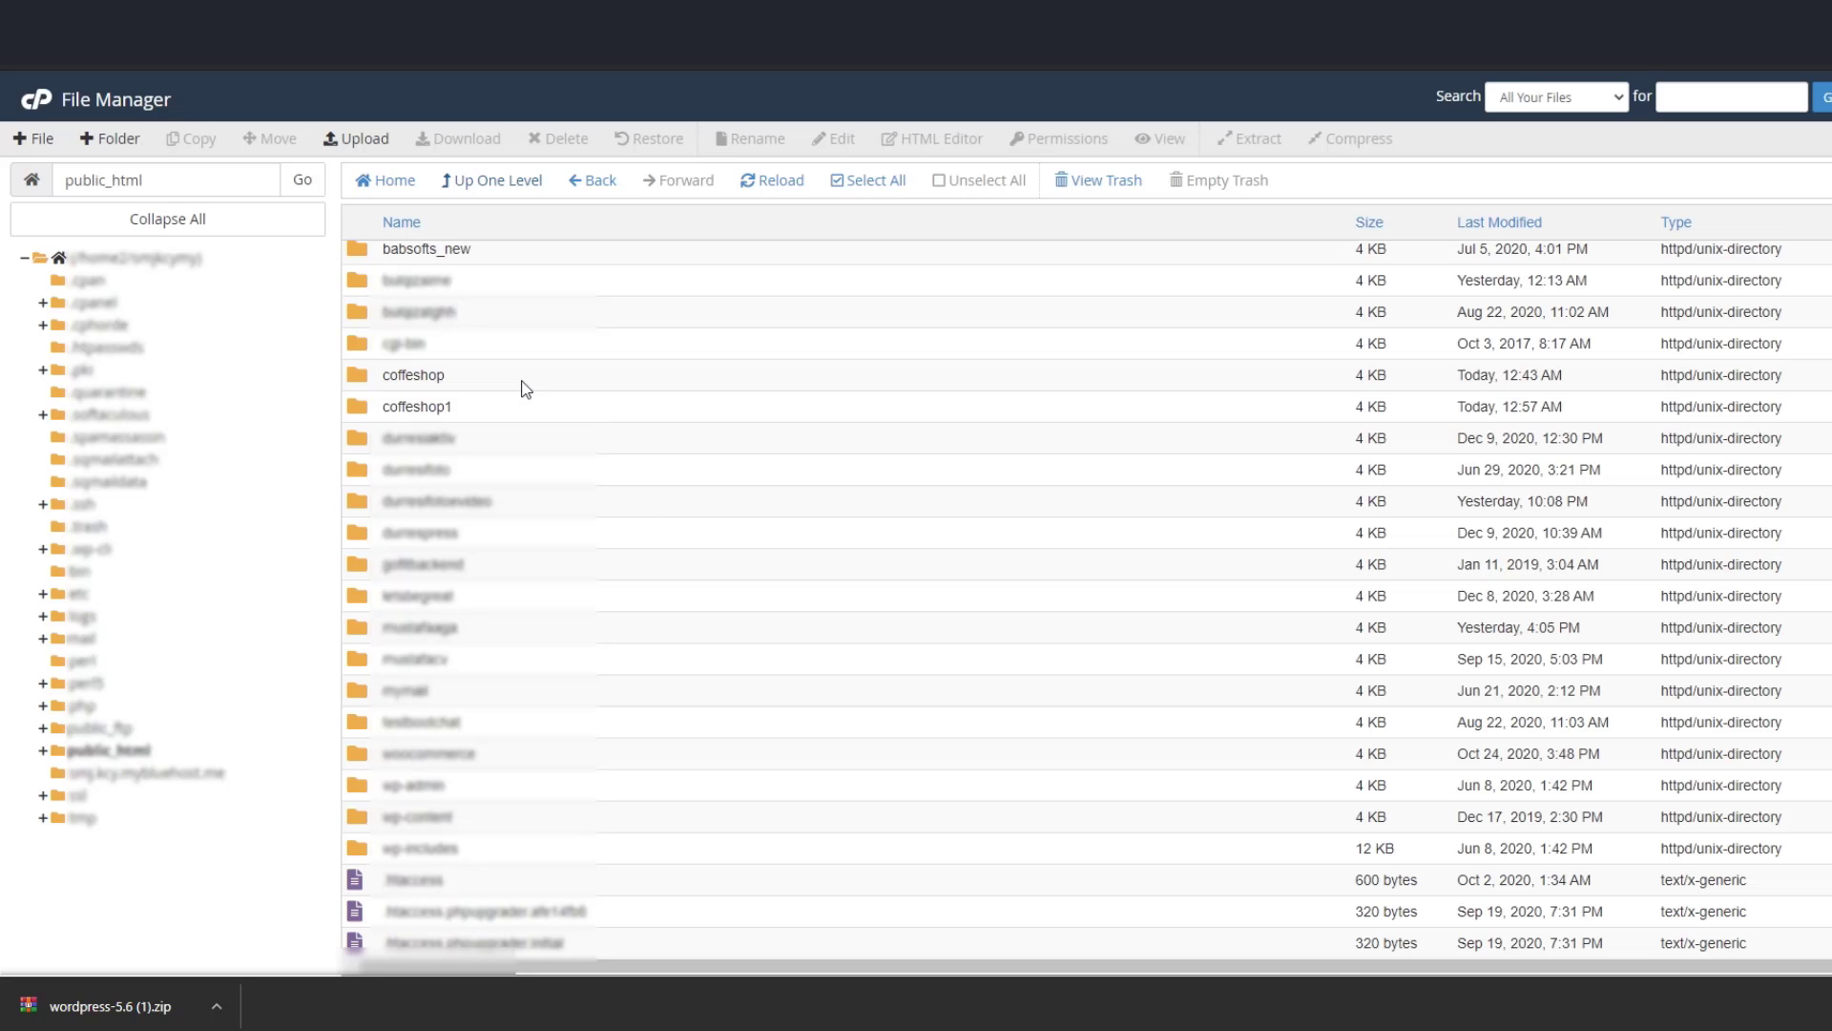
double_click(447, 252)
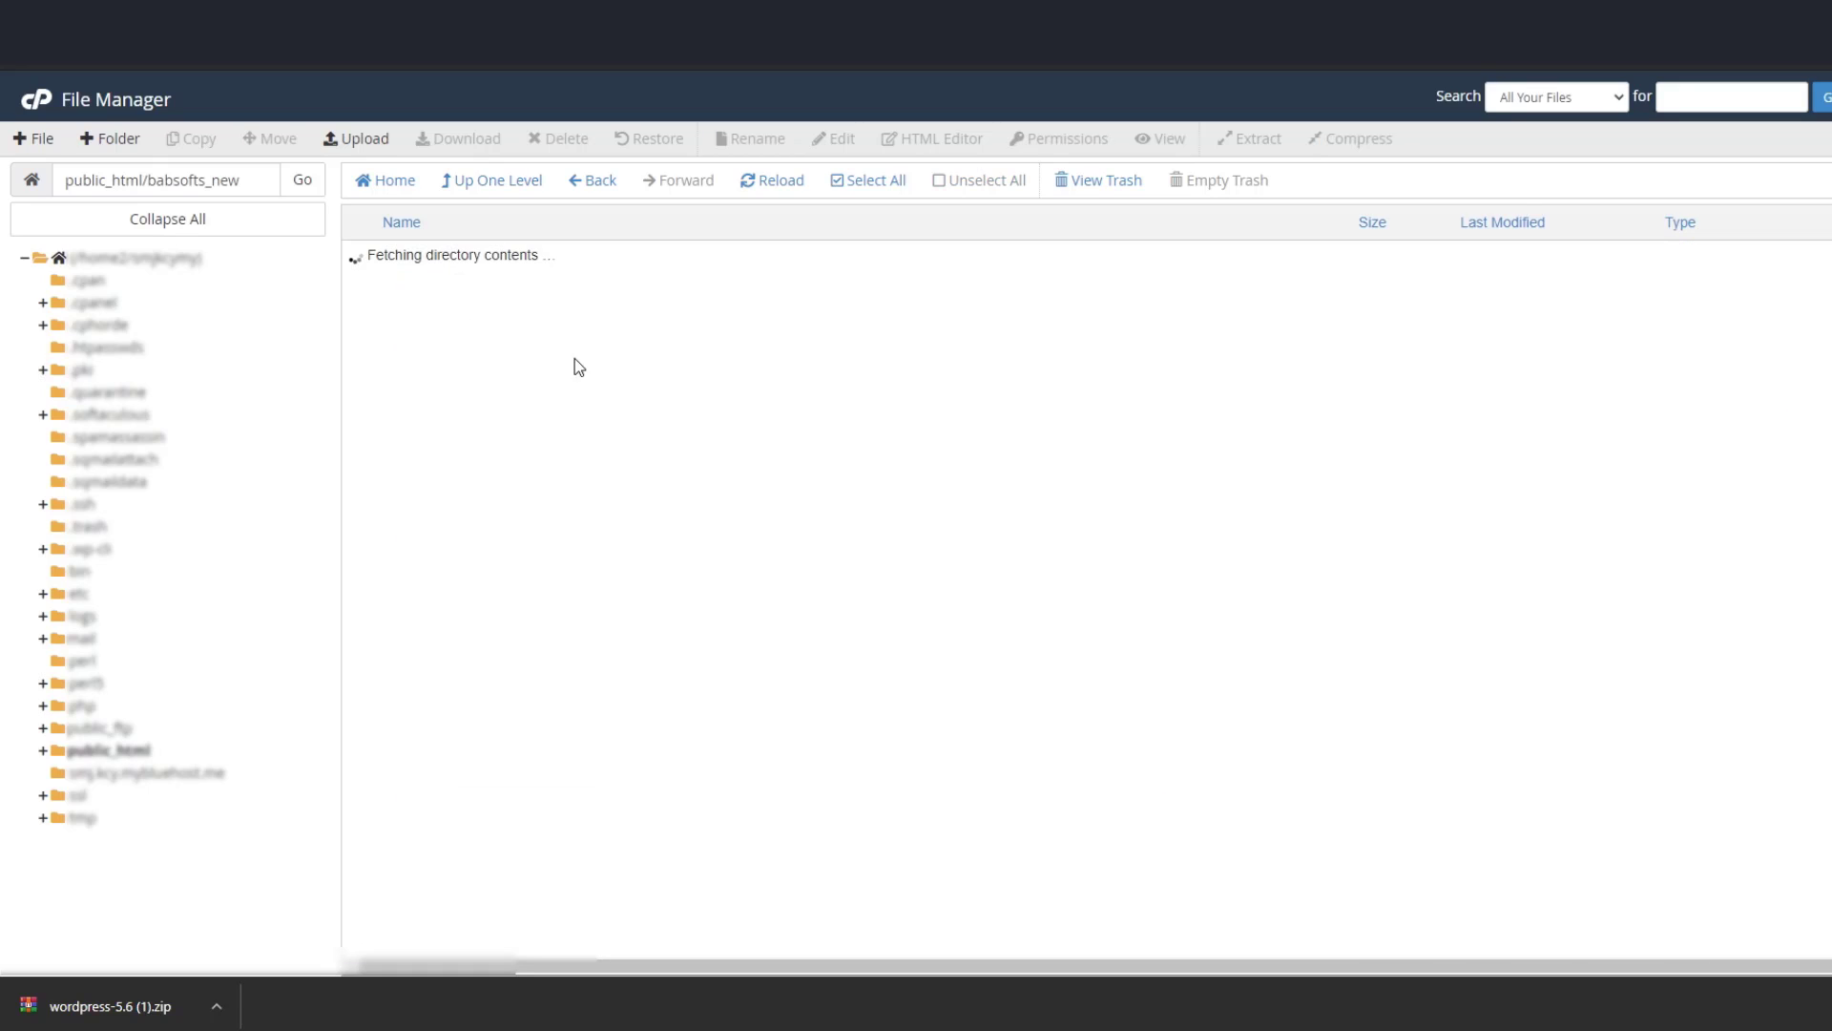
scroll(499, 582, "down", 1)
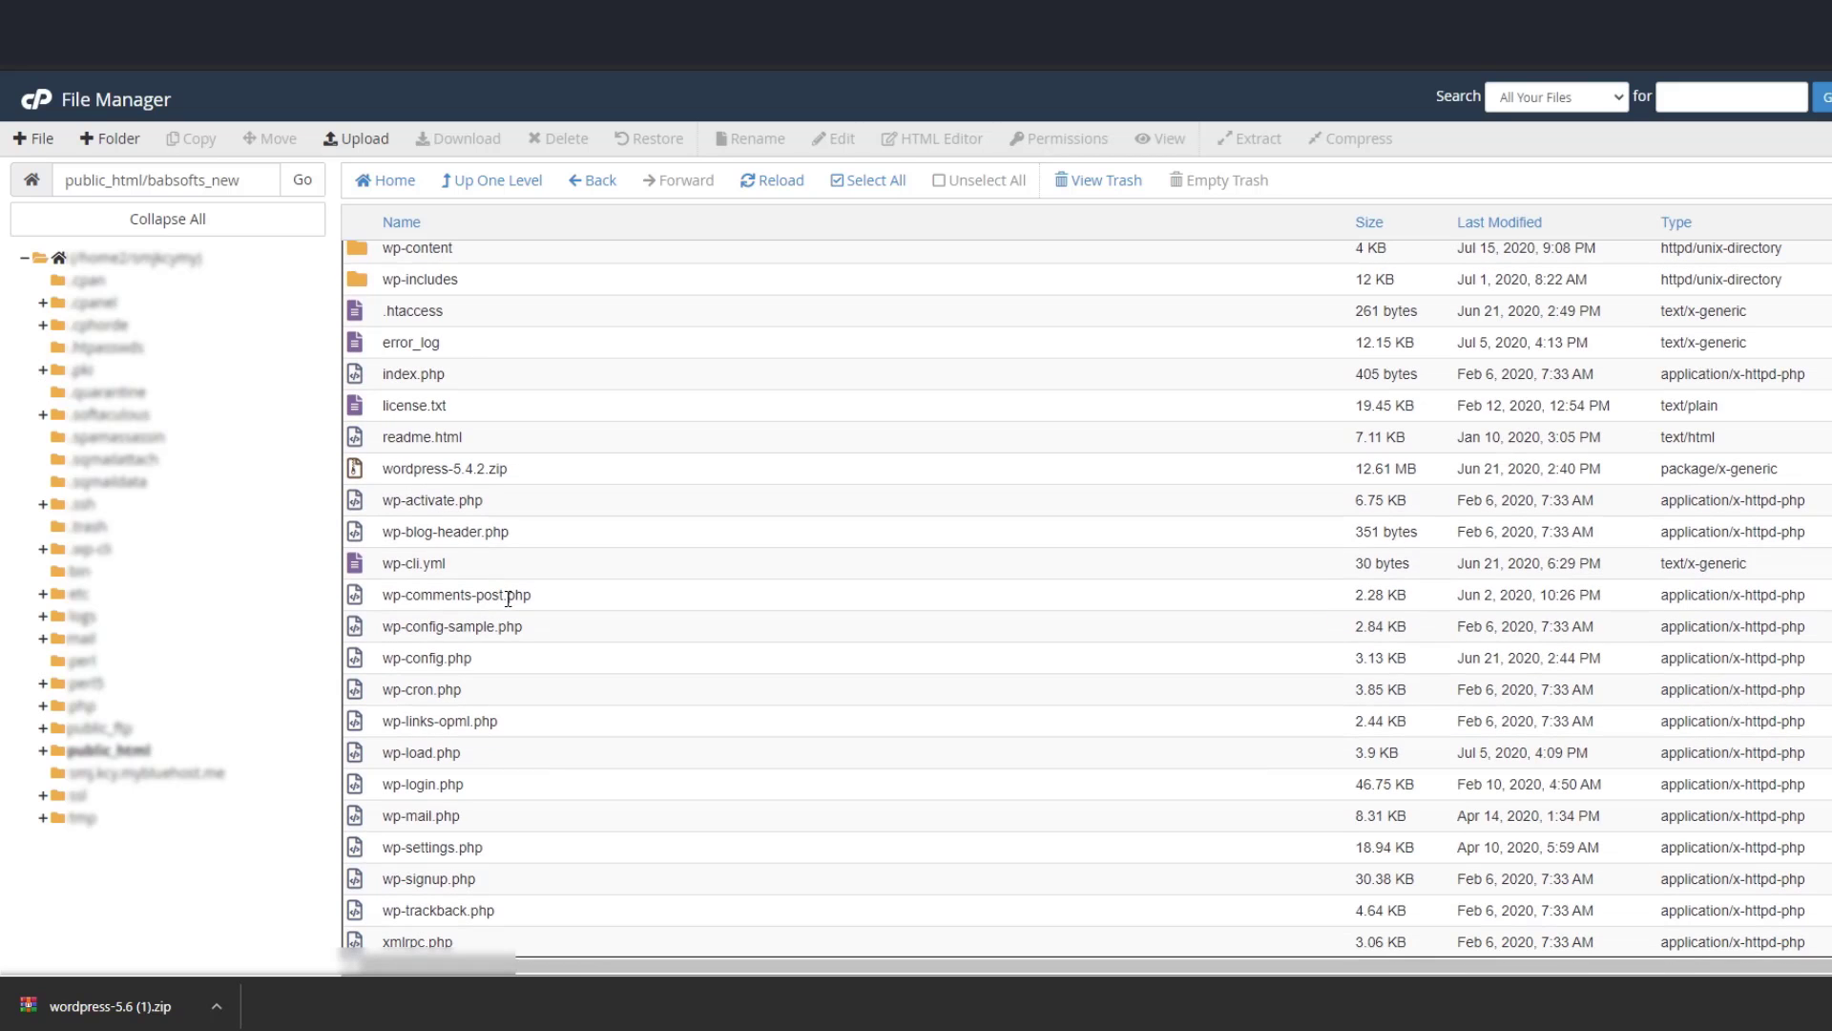
right_click(424, 653)
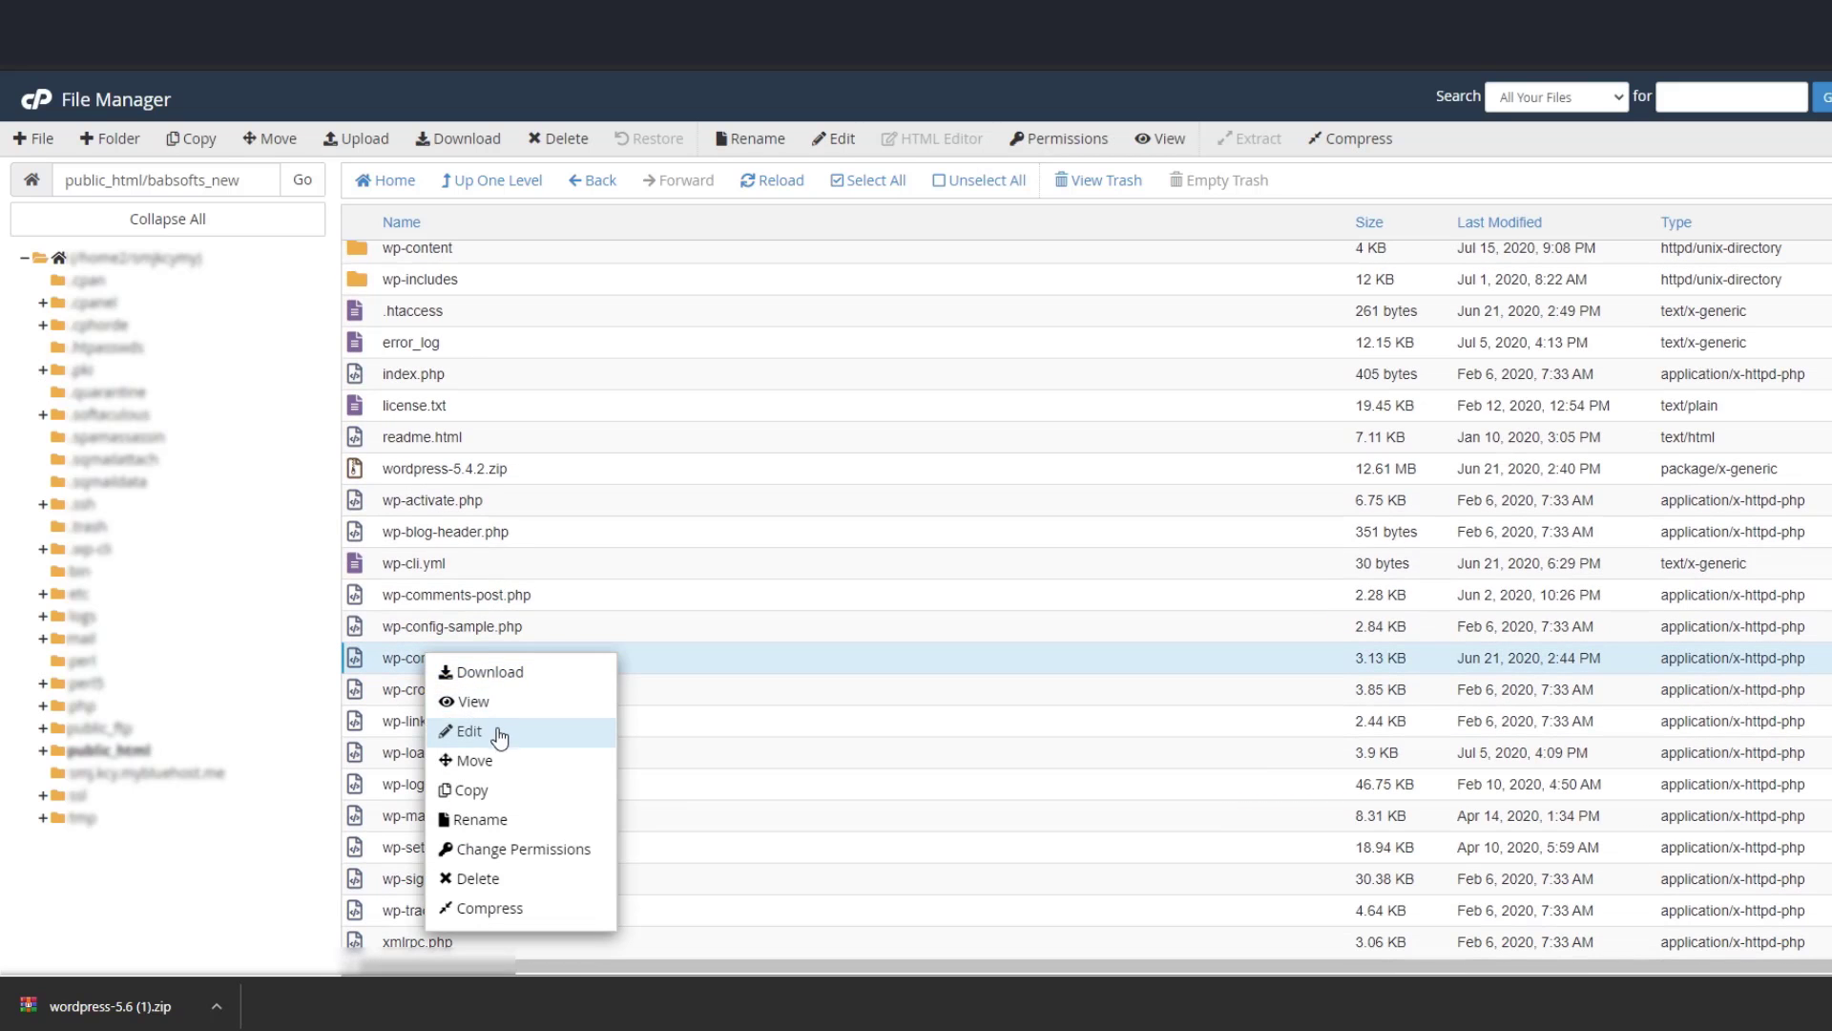
left_click(467, 728)
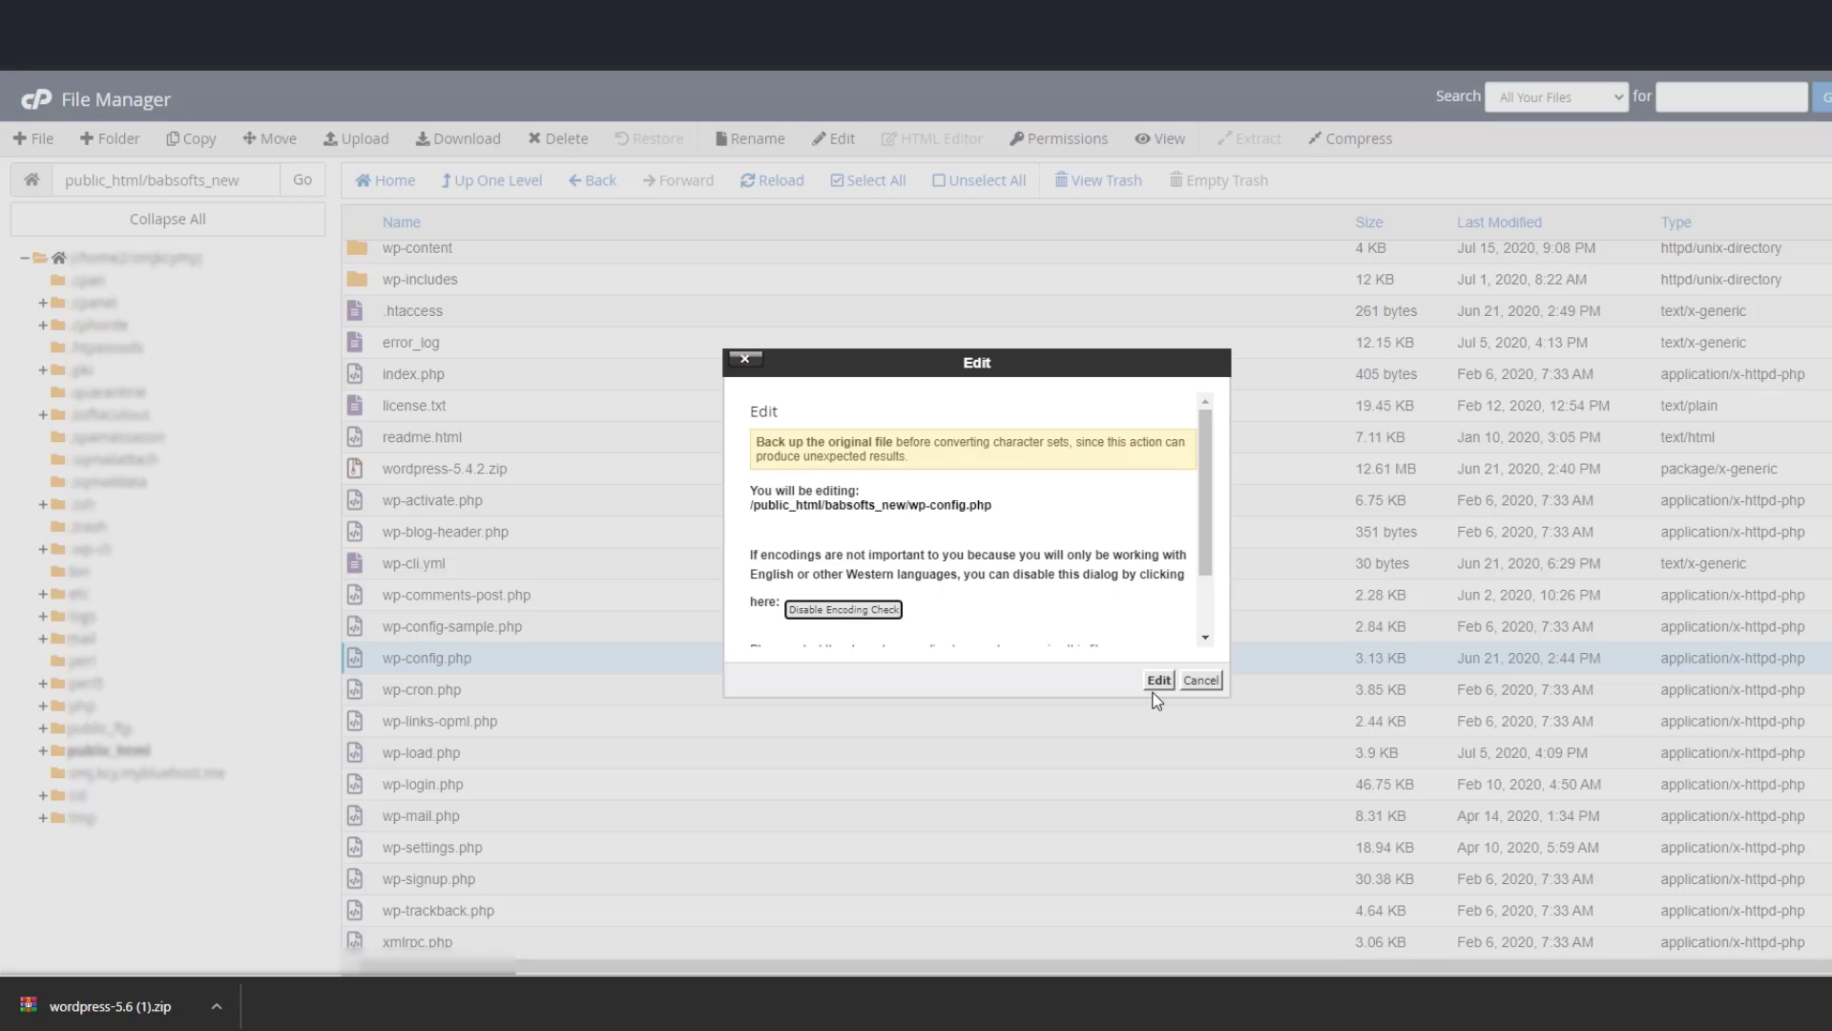
left_click(1156, 689)
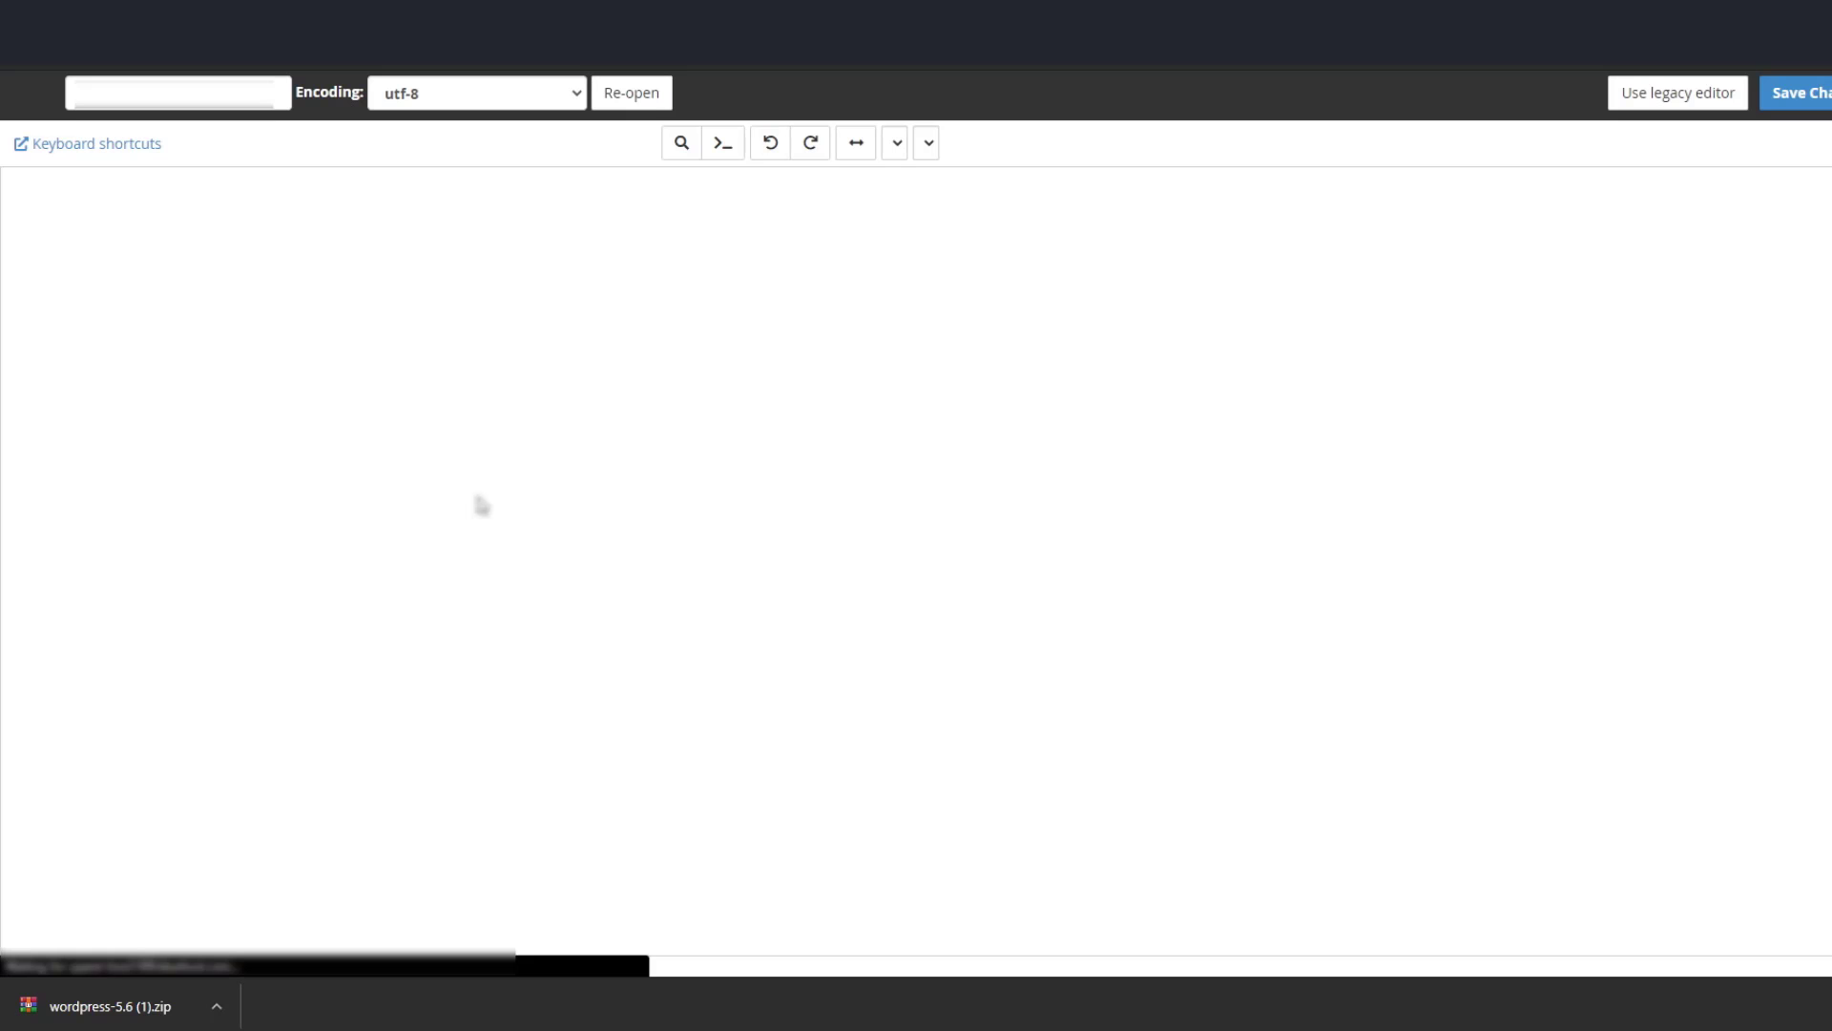
scroll(363, 543, "down", 3)
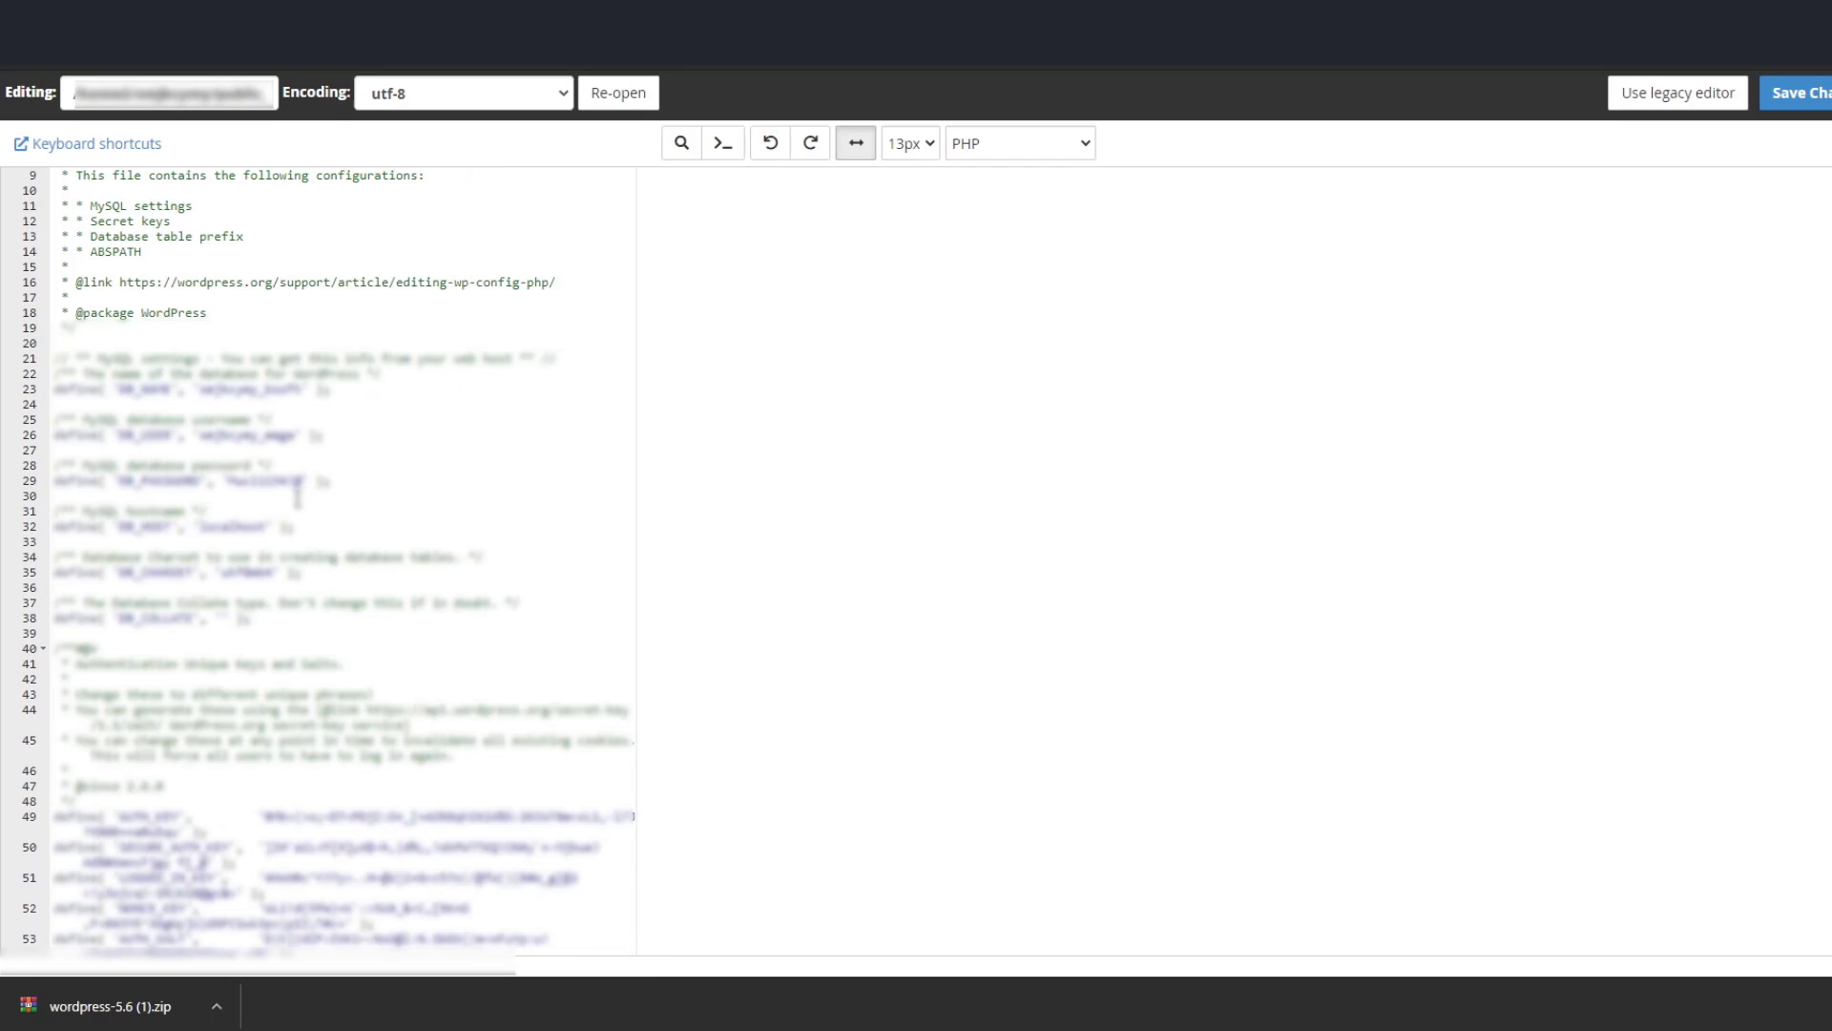
left_click_drag(302, 481, 227, 483)
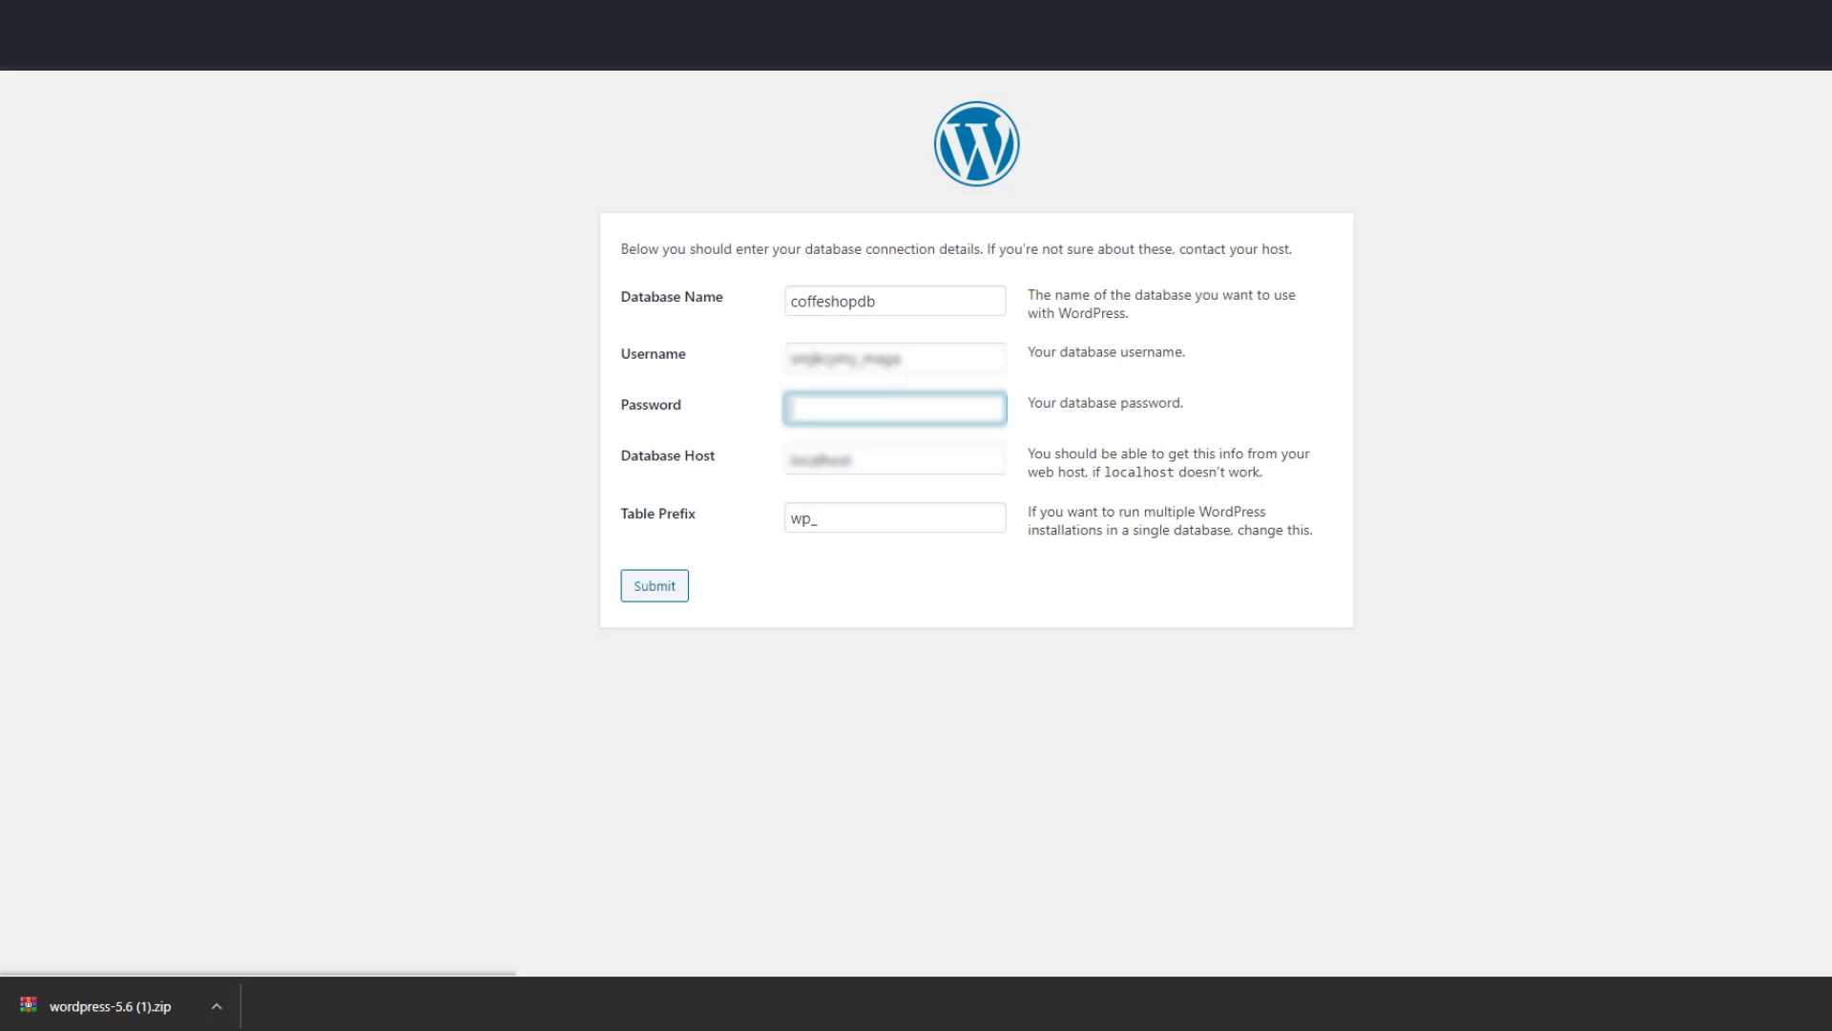
Step: Paste the database password into the WordPress setup form and try submitting the connection details with database name coffeshopdb
key("ctrl+v")
left_click(1252, 377)
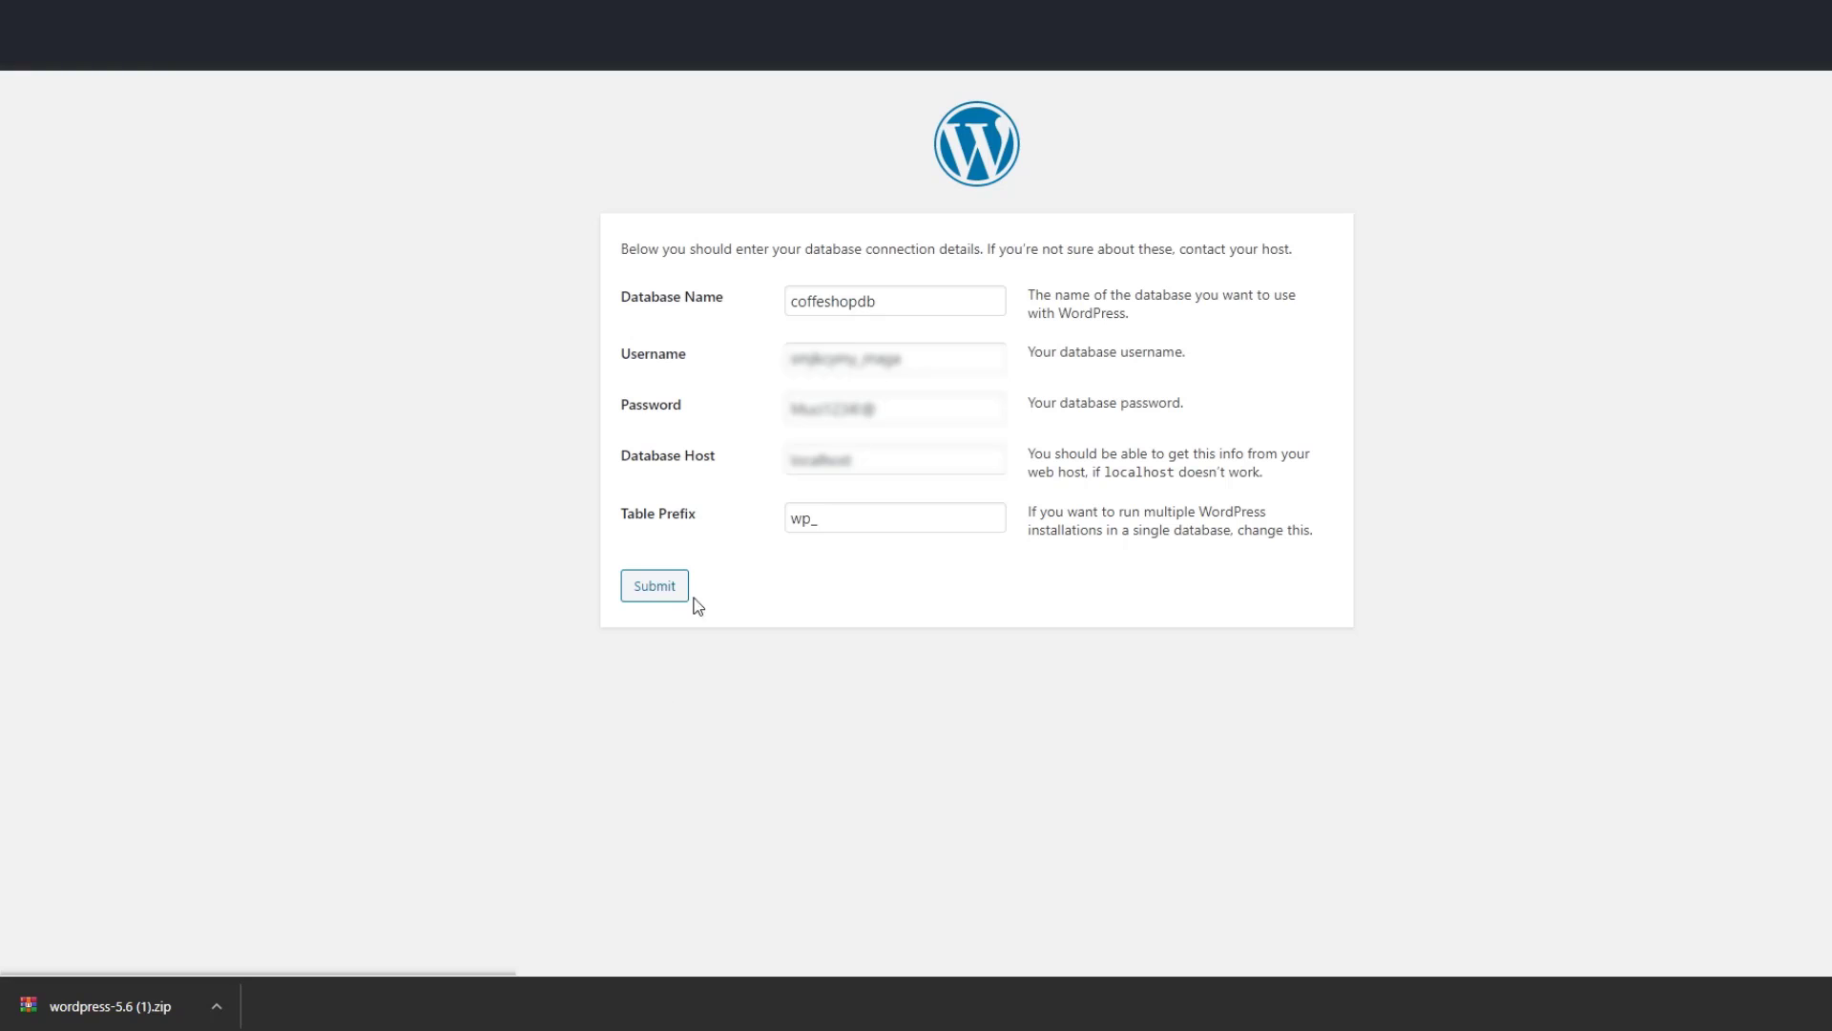
left_click(666, 592)
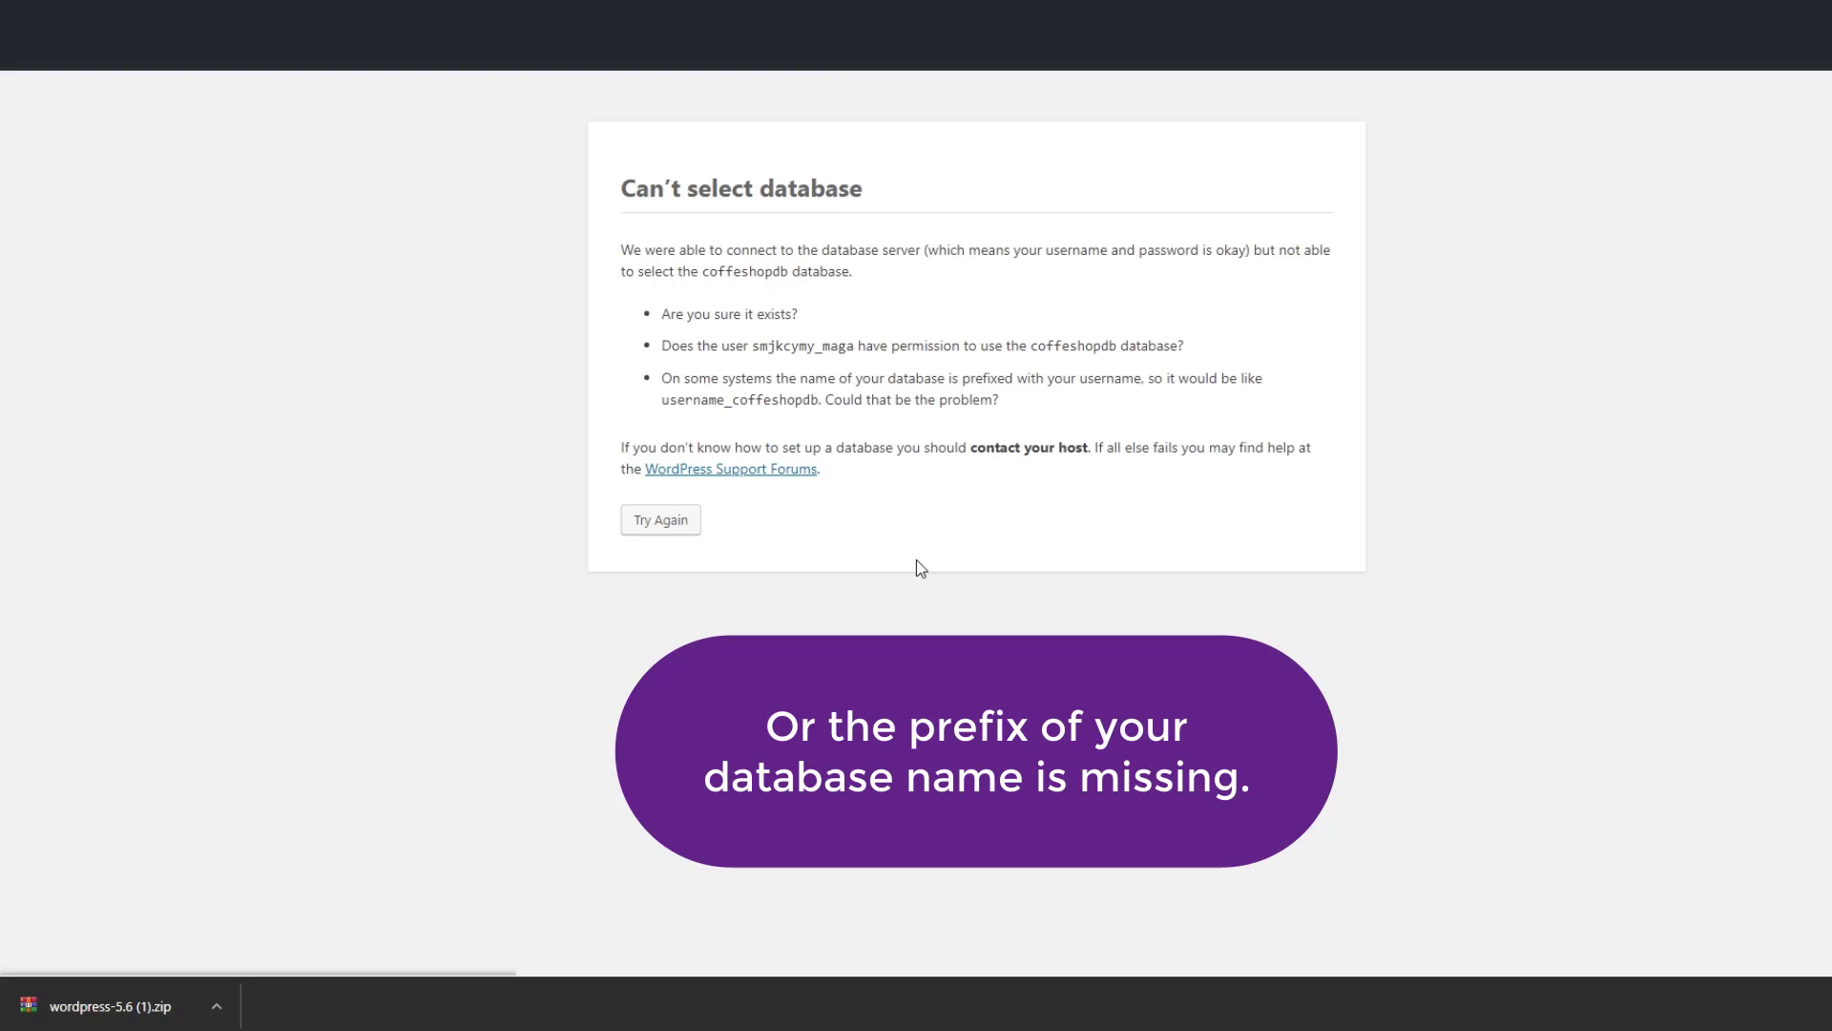
Step: Retry the connection with the account prefix before _coffeshopdb and the database username and password filled in again
left_click(664, 525)
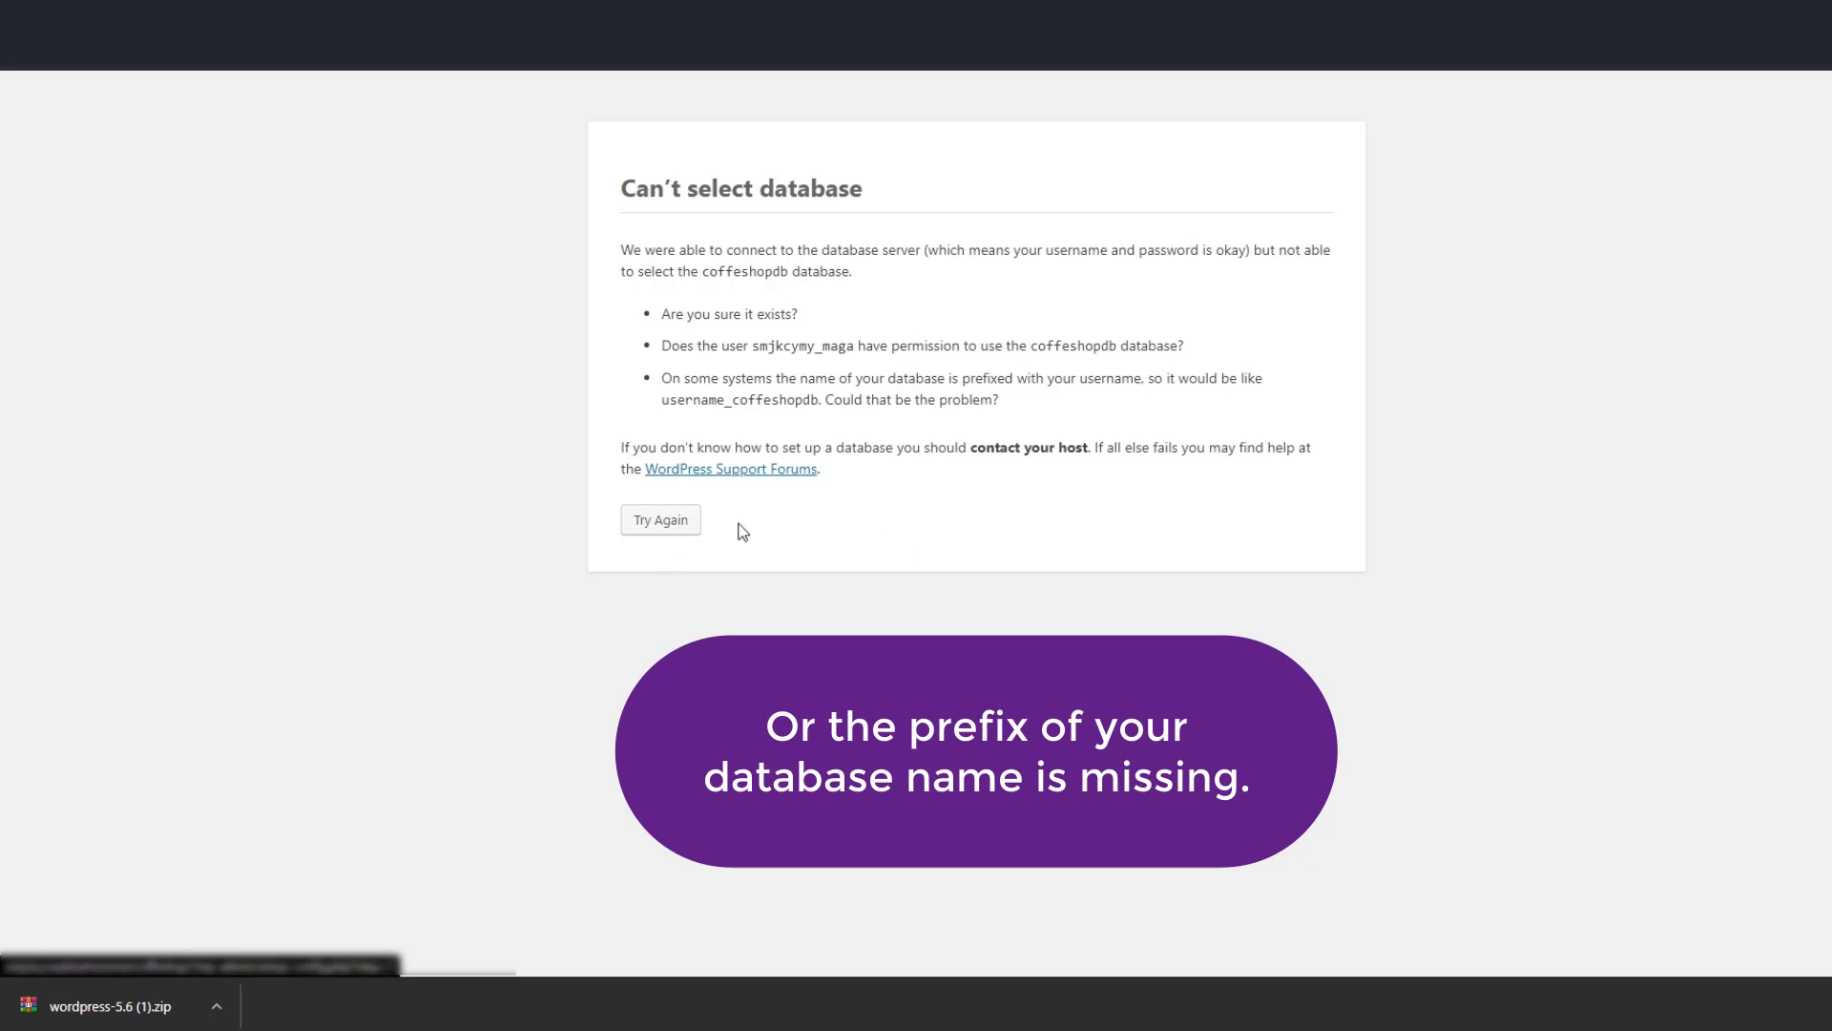
left_click(682, 535)
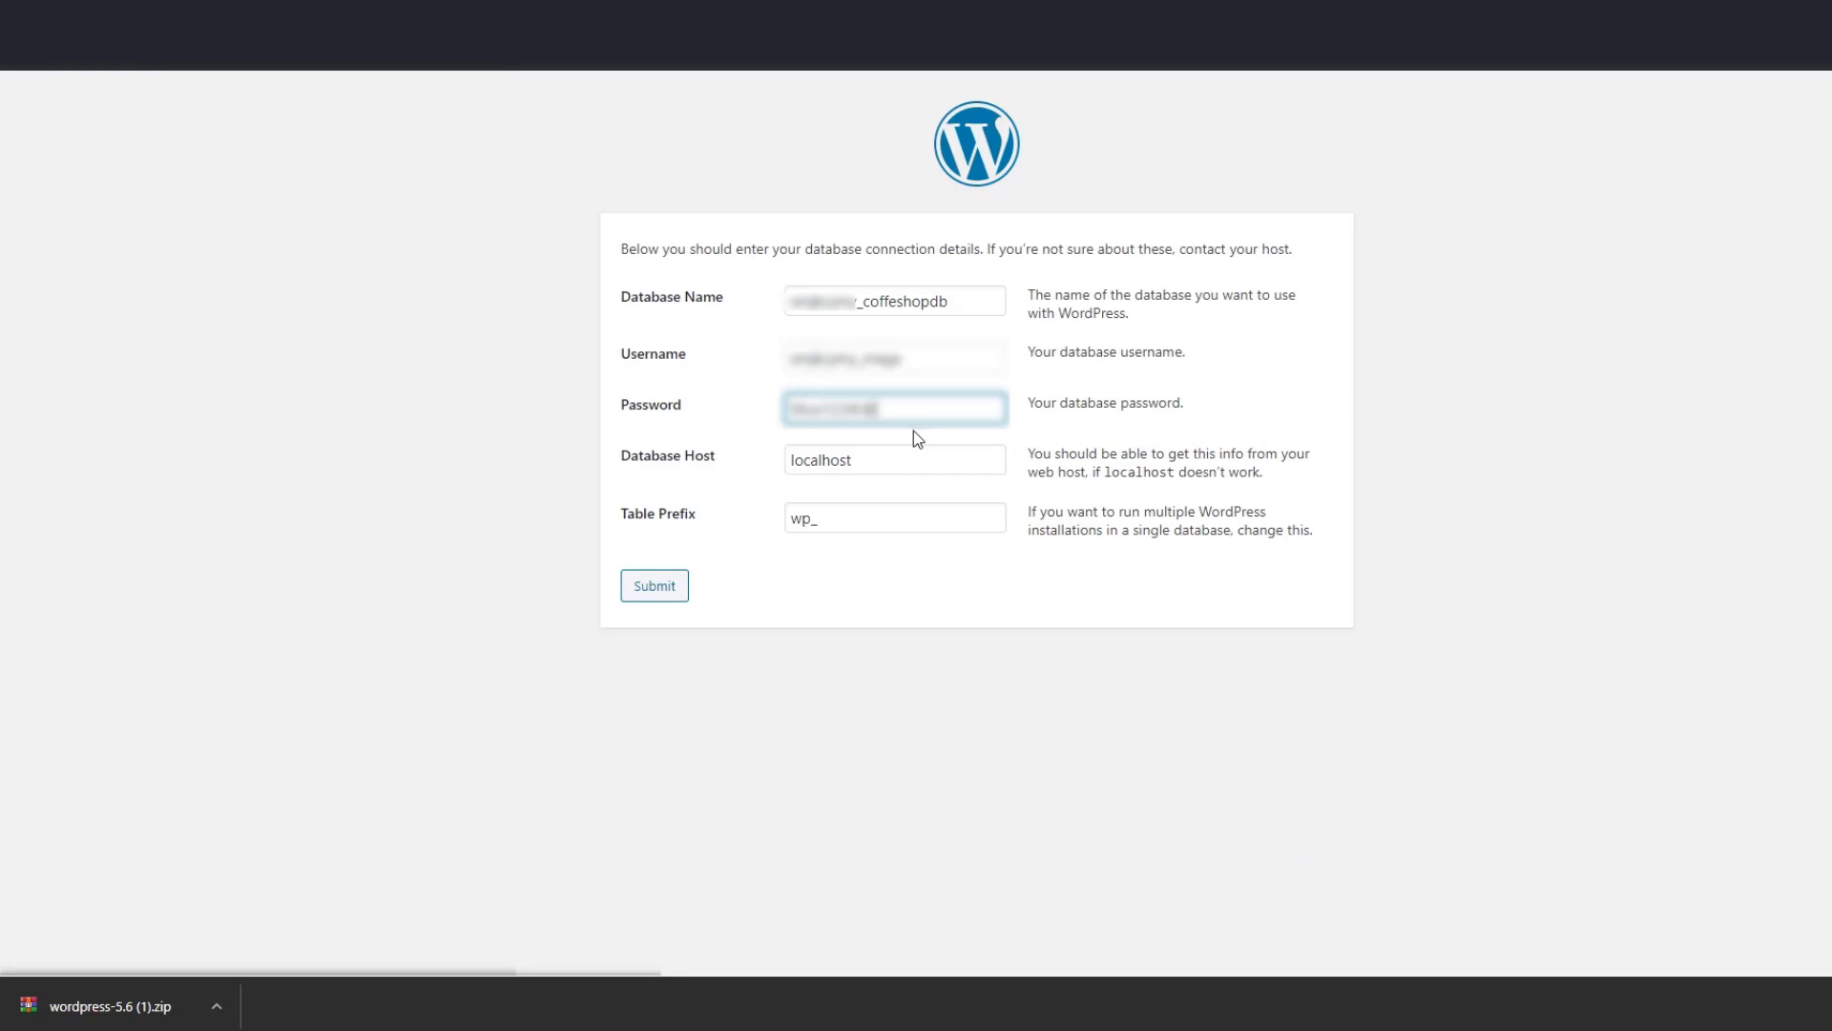
left_click(681, 588)
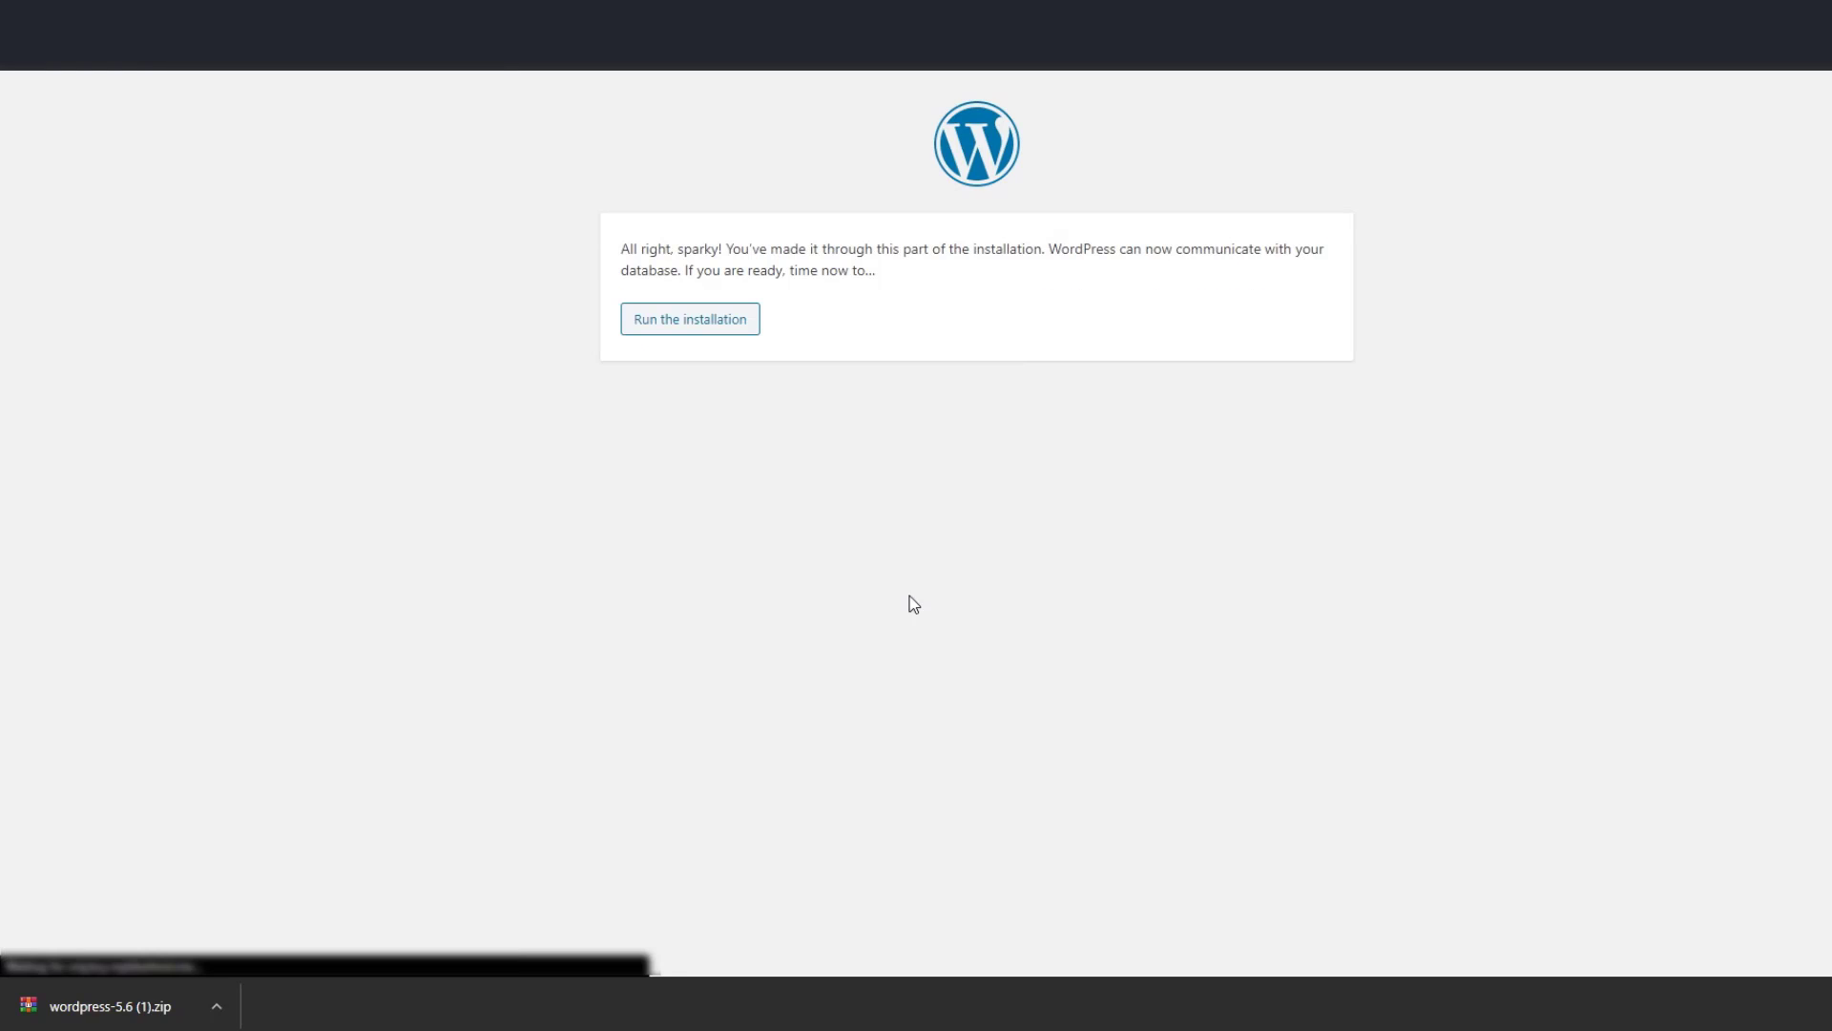
Step: Run the WordPress installation and set the site title to Coffe shop
left_click(747, 326)
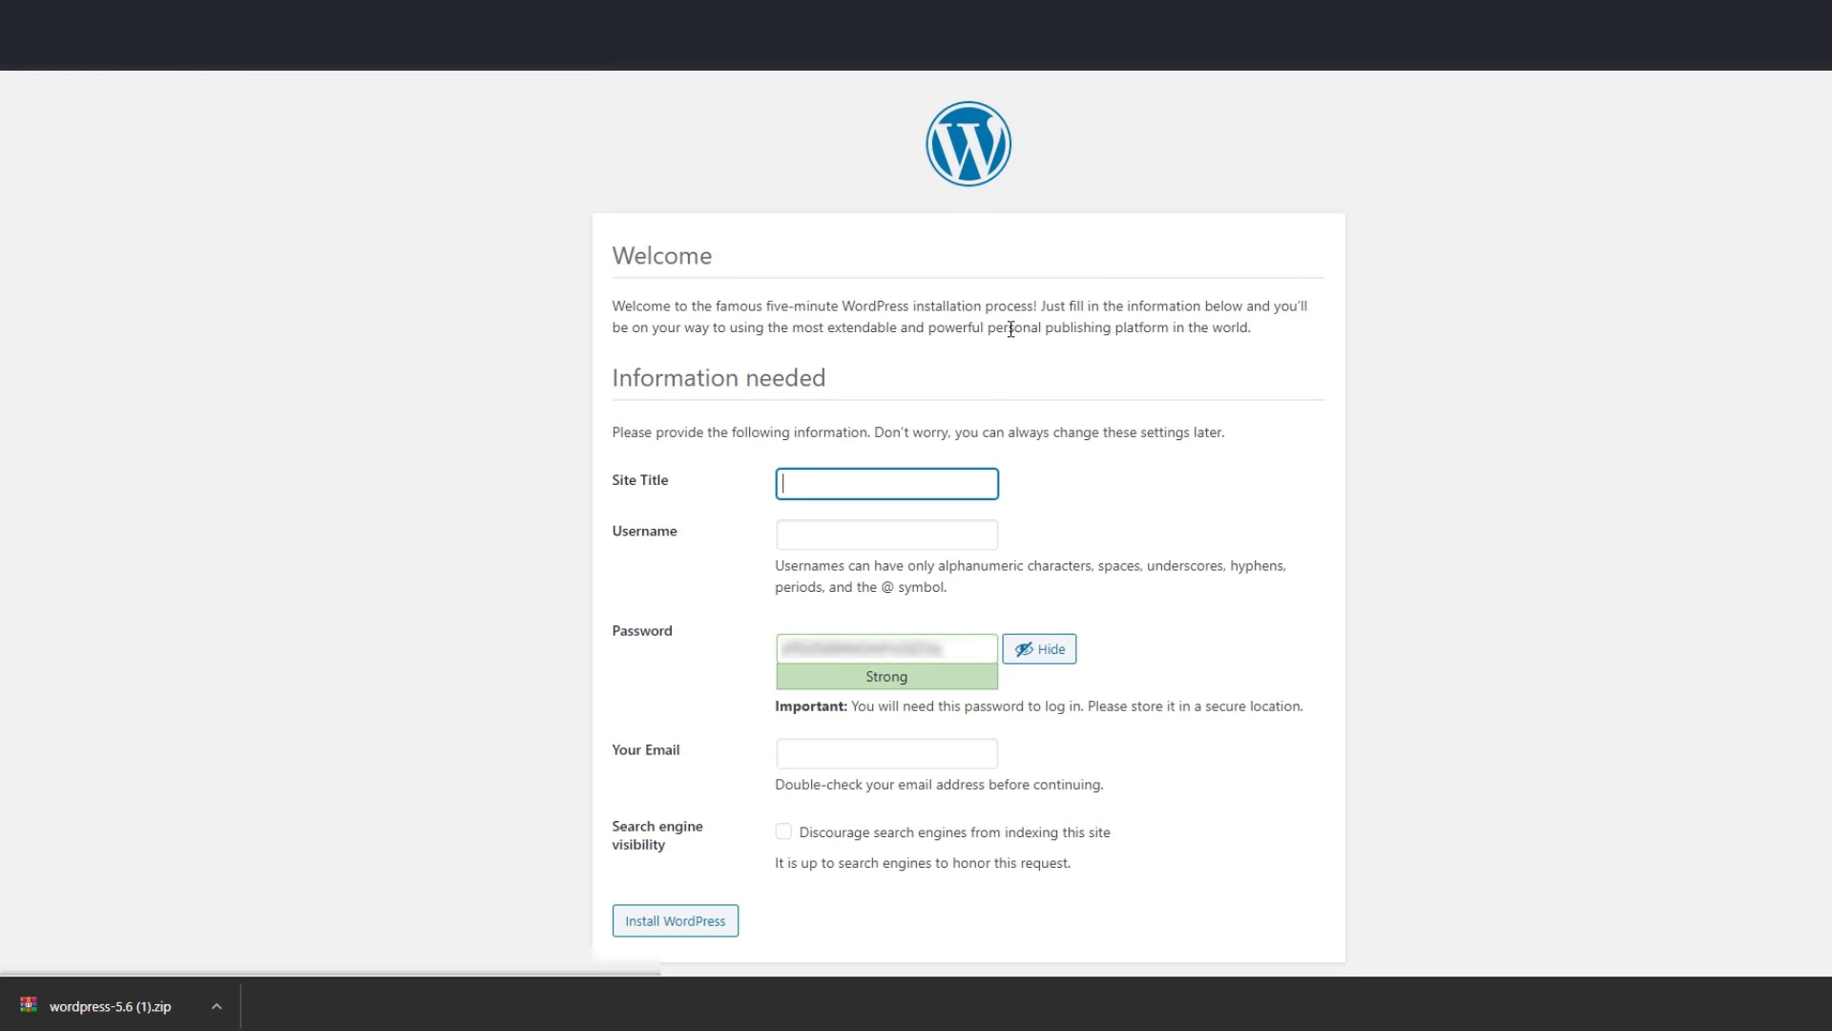
type("C")
key("Down")
key("Return")
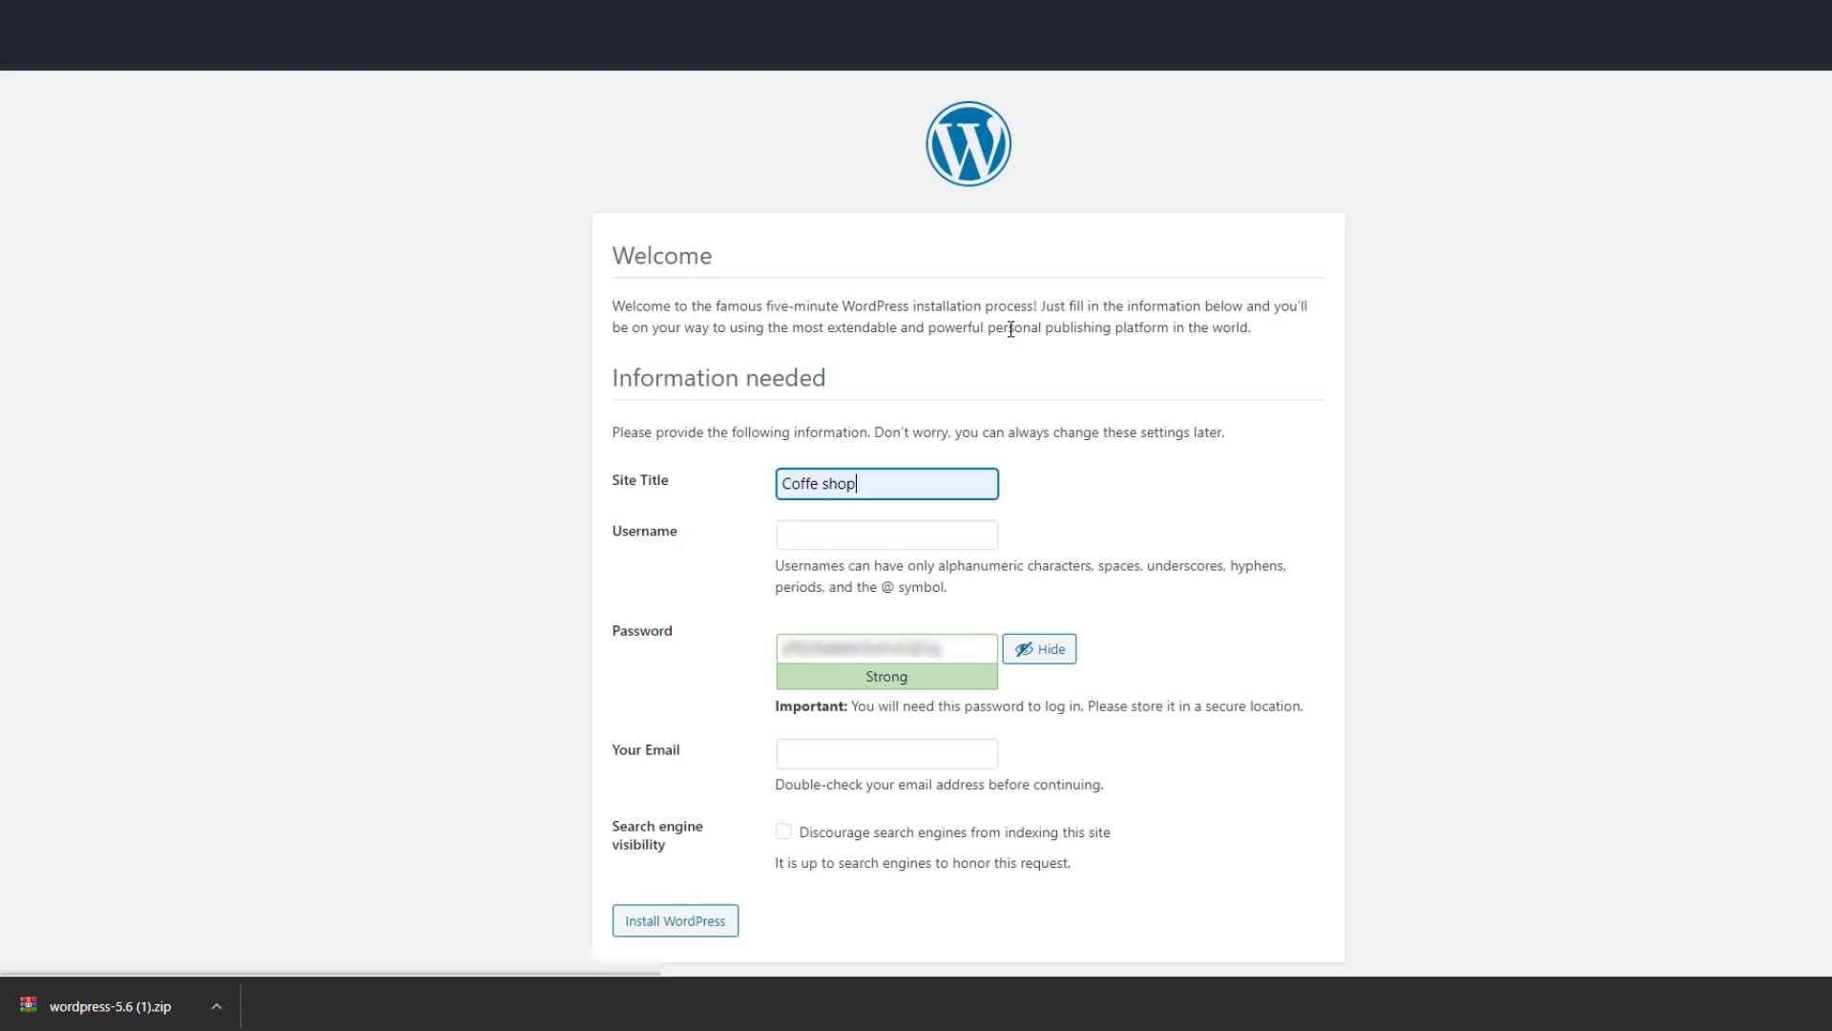
Step: Set the WordPress administrator username to coffe-admin, keeping the generated strong password
left_click(855, 537)
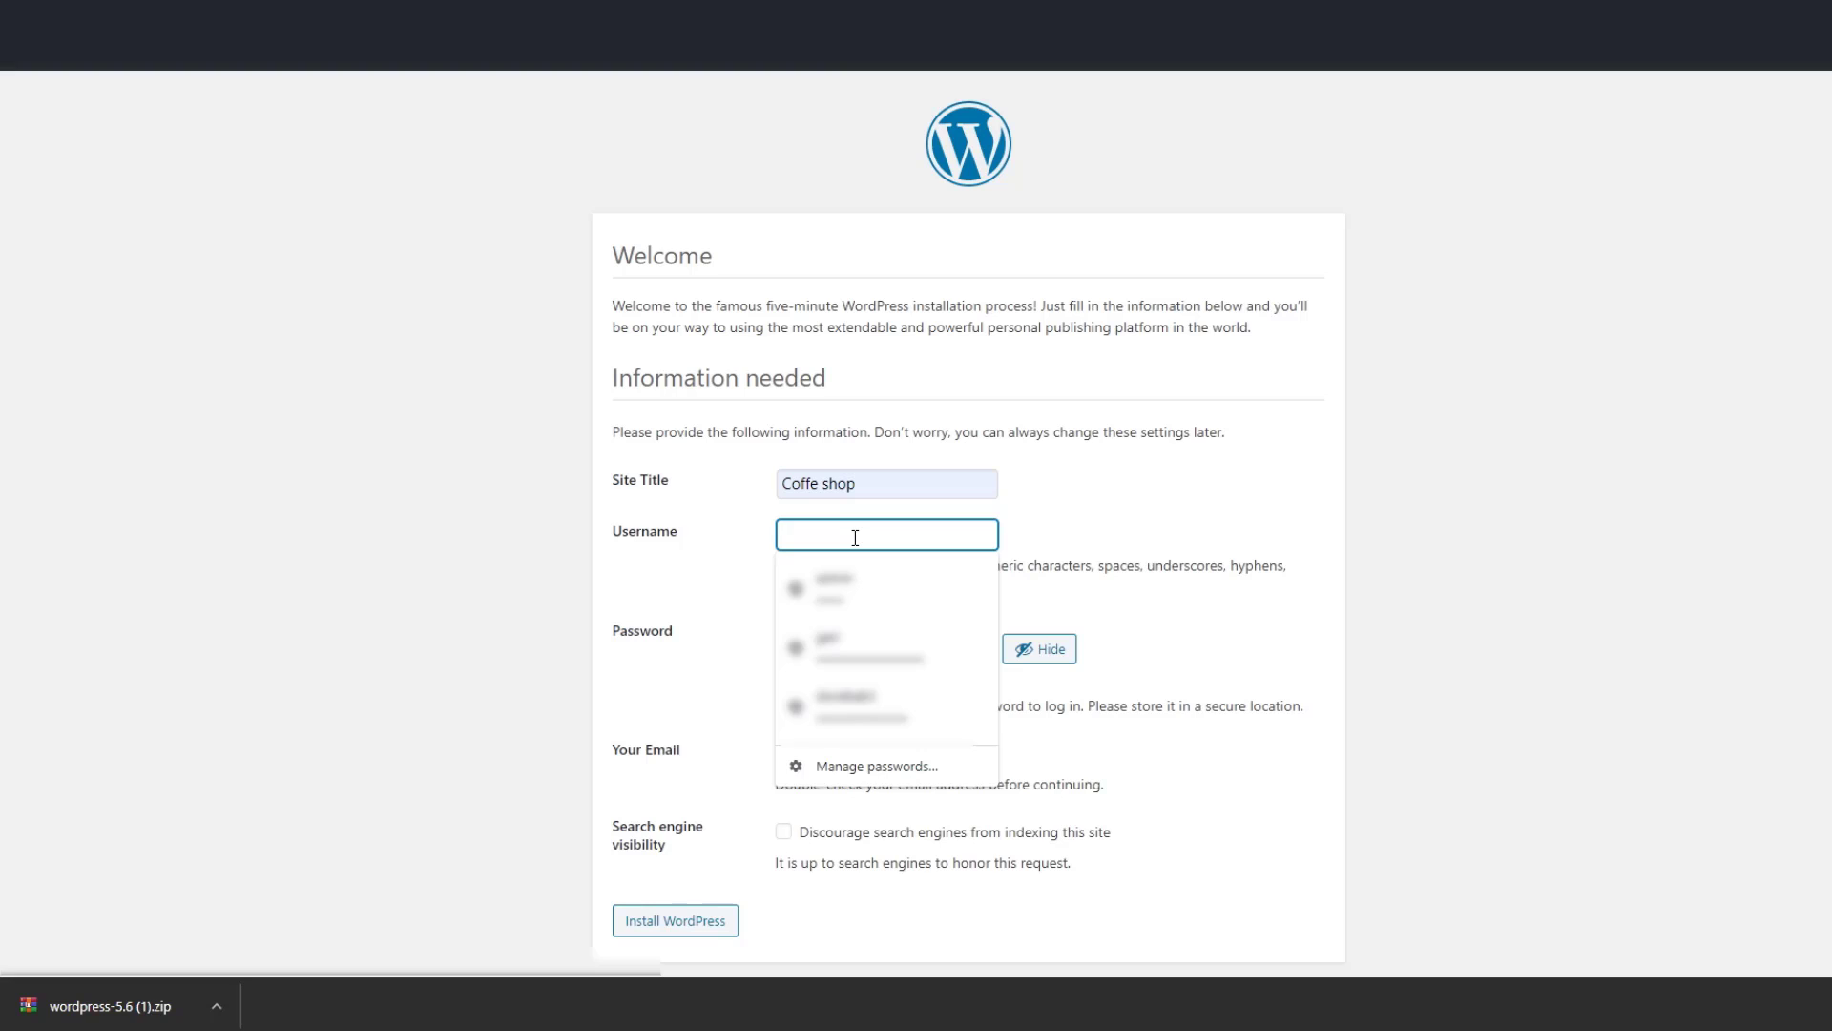
type("c")
key("Down")
key("Return")
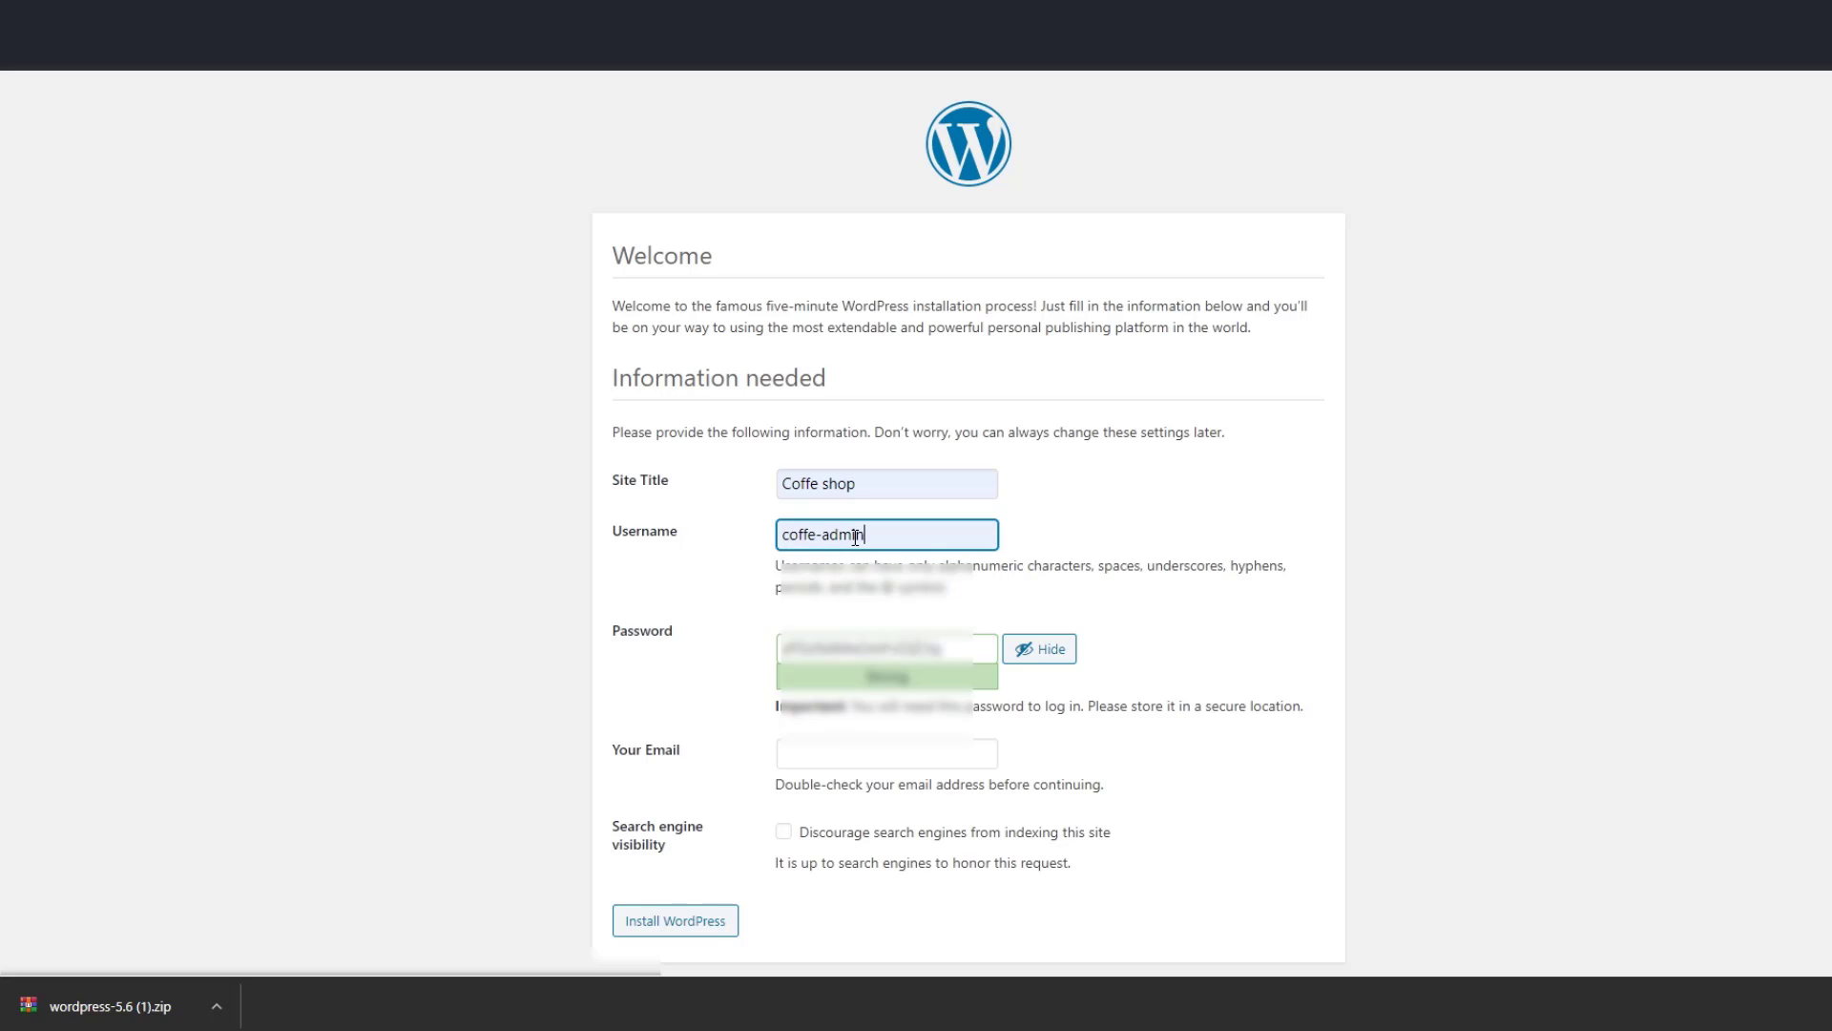
scroll(1111, 581, "down", 1)
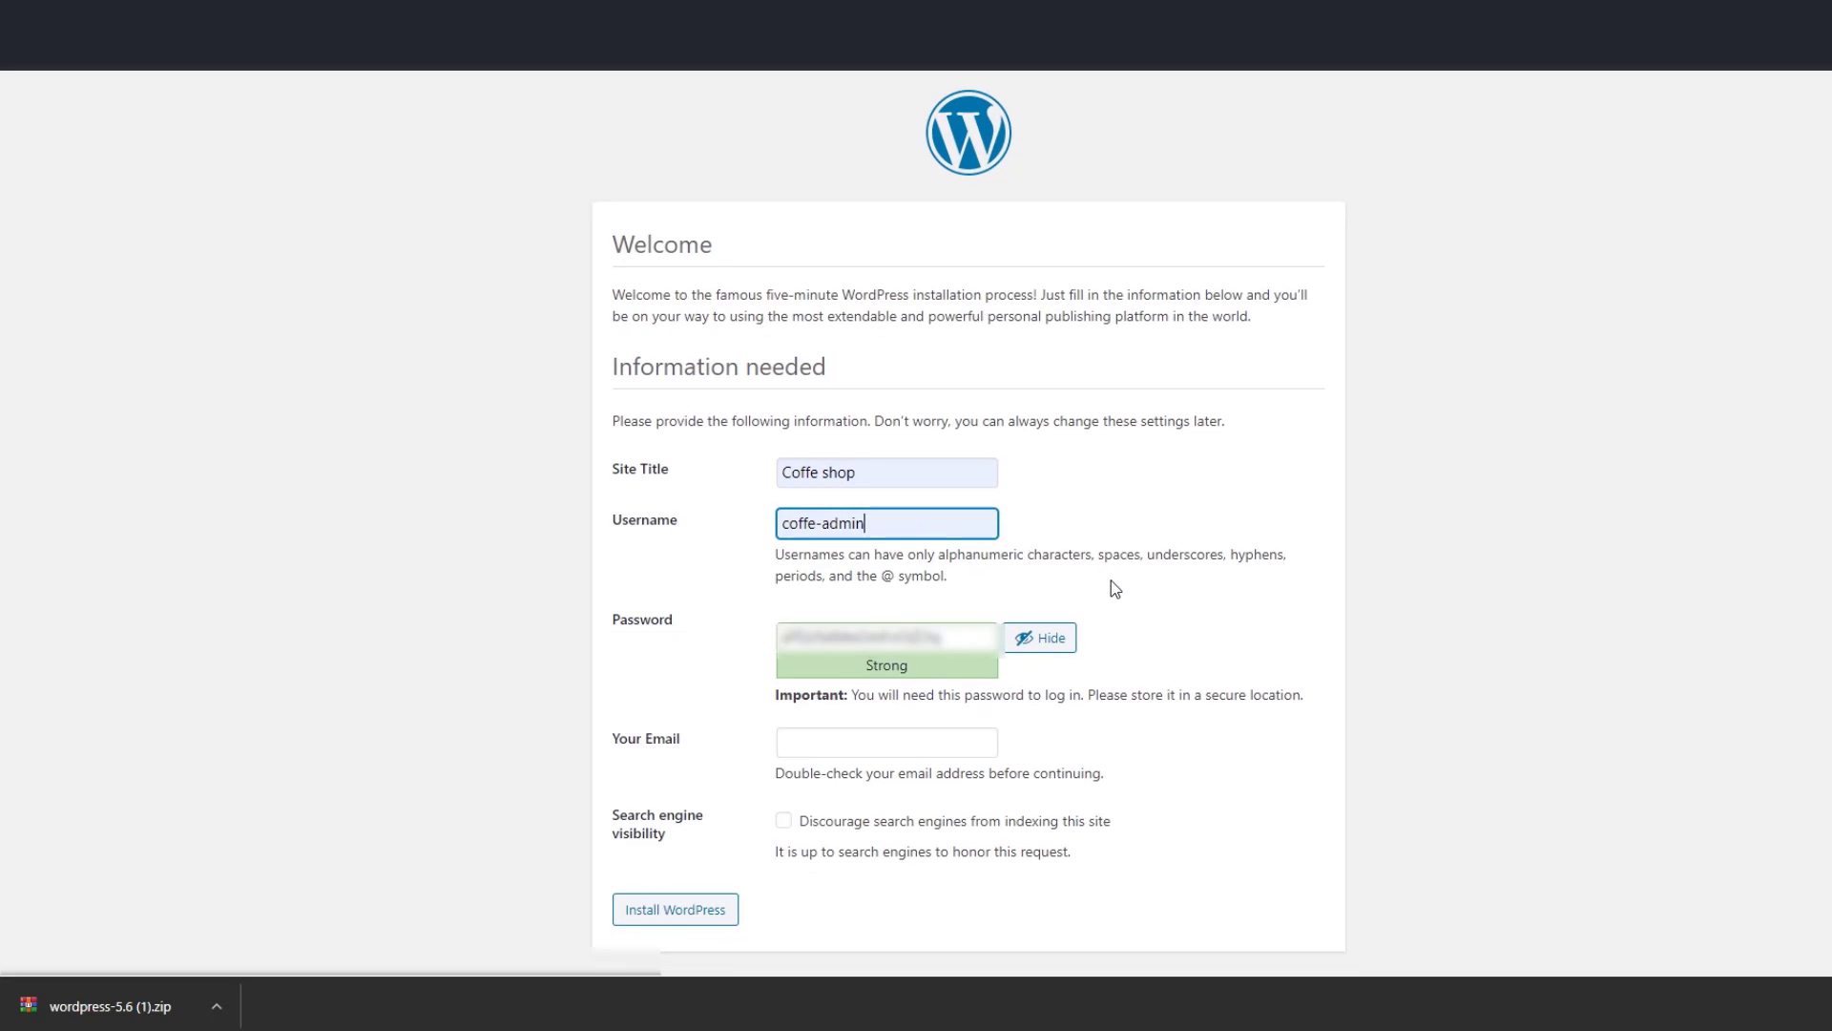
Step: Fill in the administrator's email address and install WordPress with search engine indexing left allowed
left_click(854, 733)
type("c")
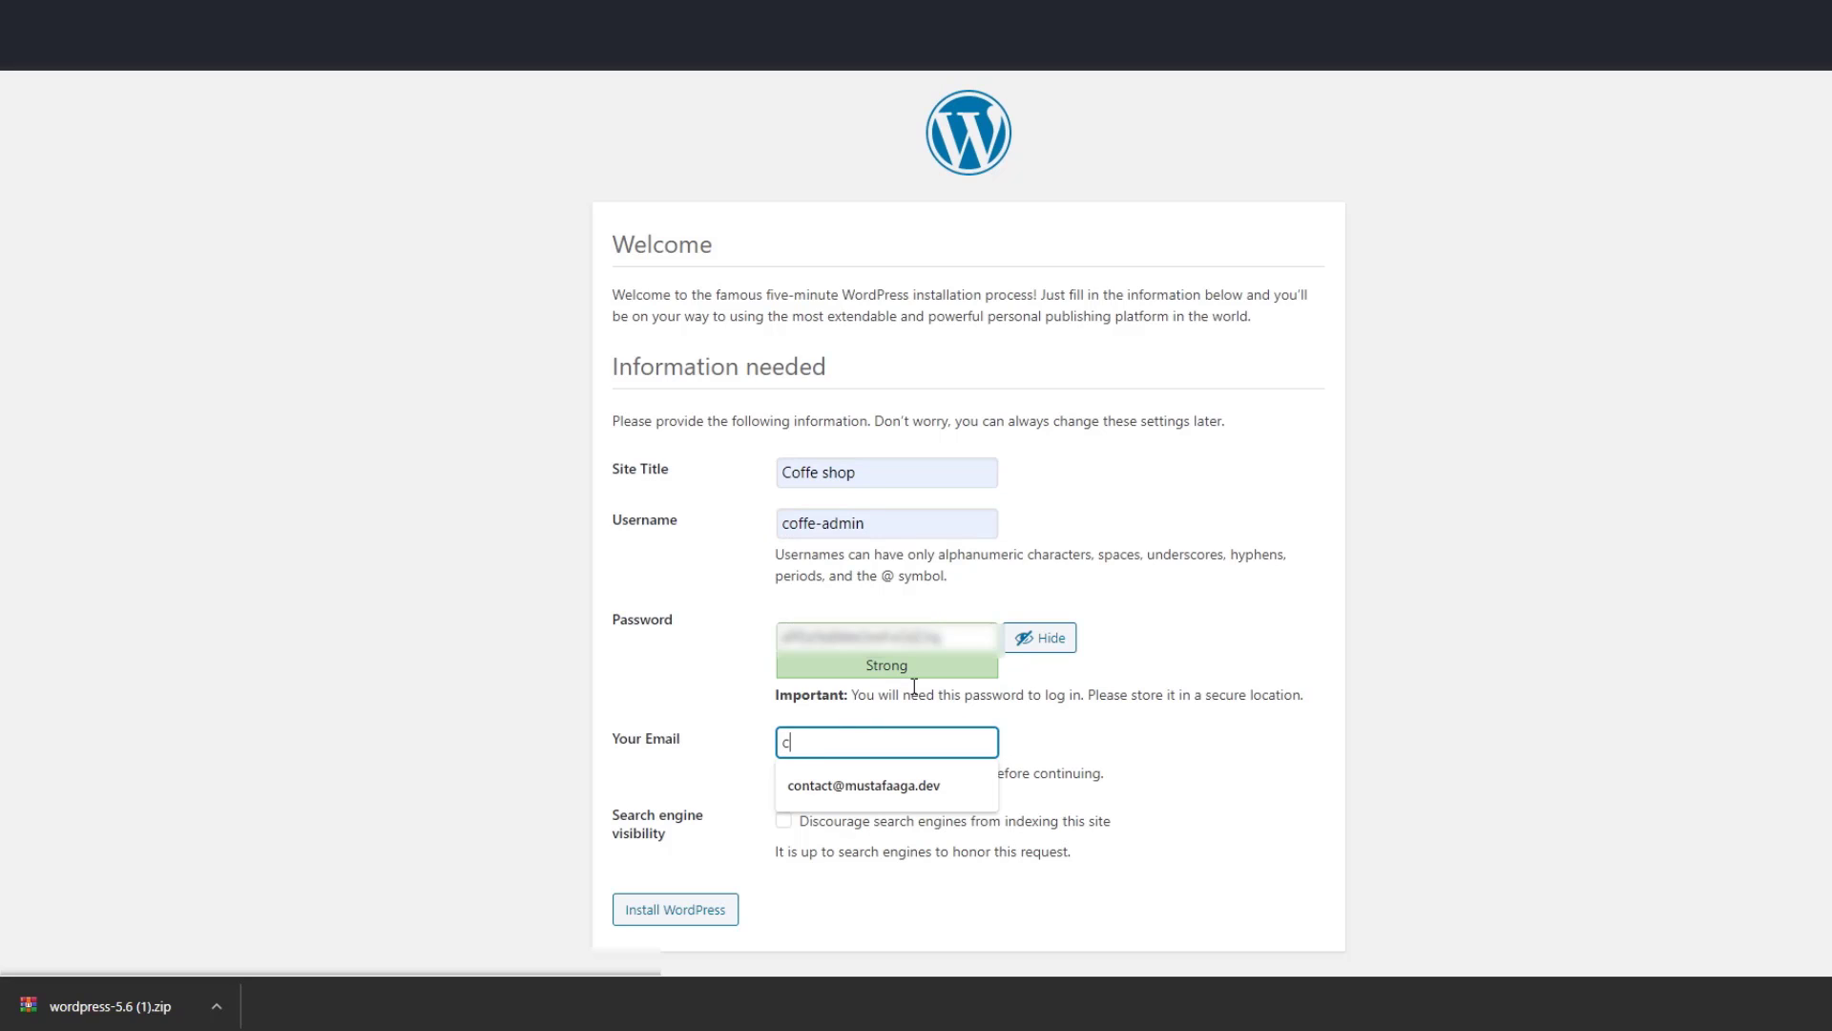
key("Down")
key("Return")
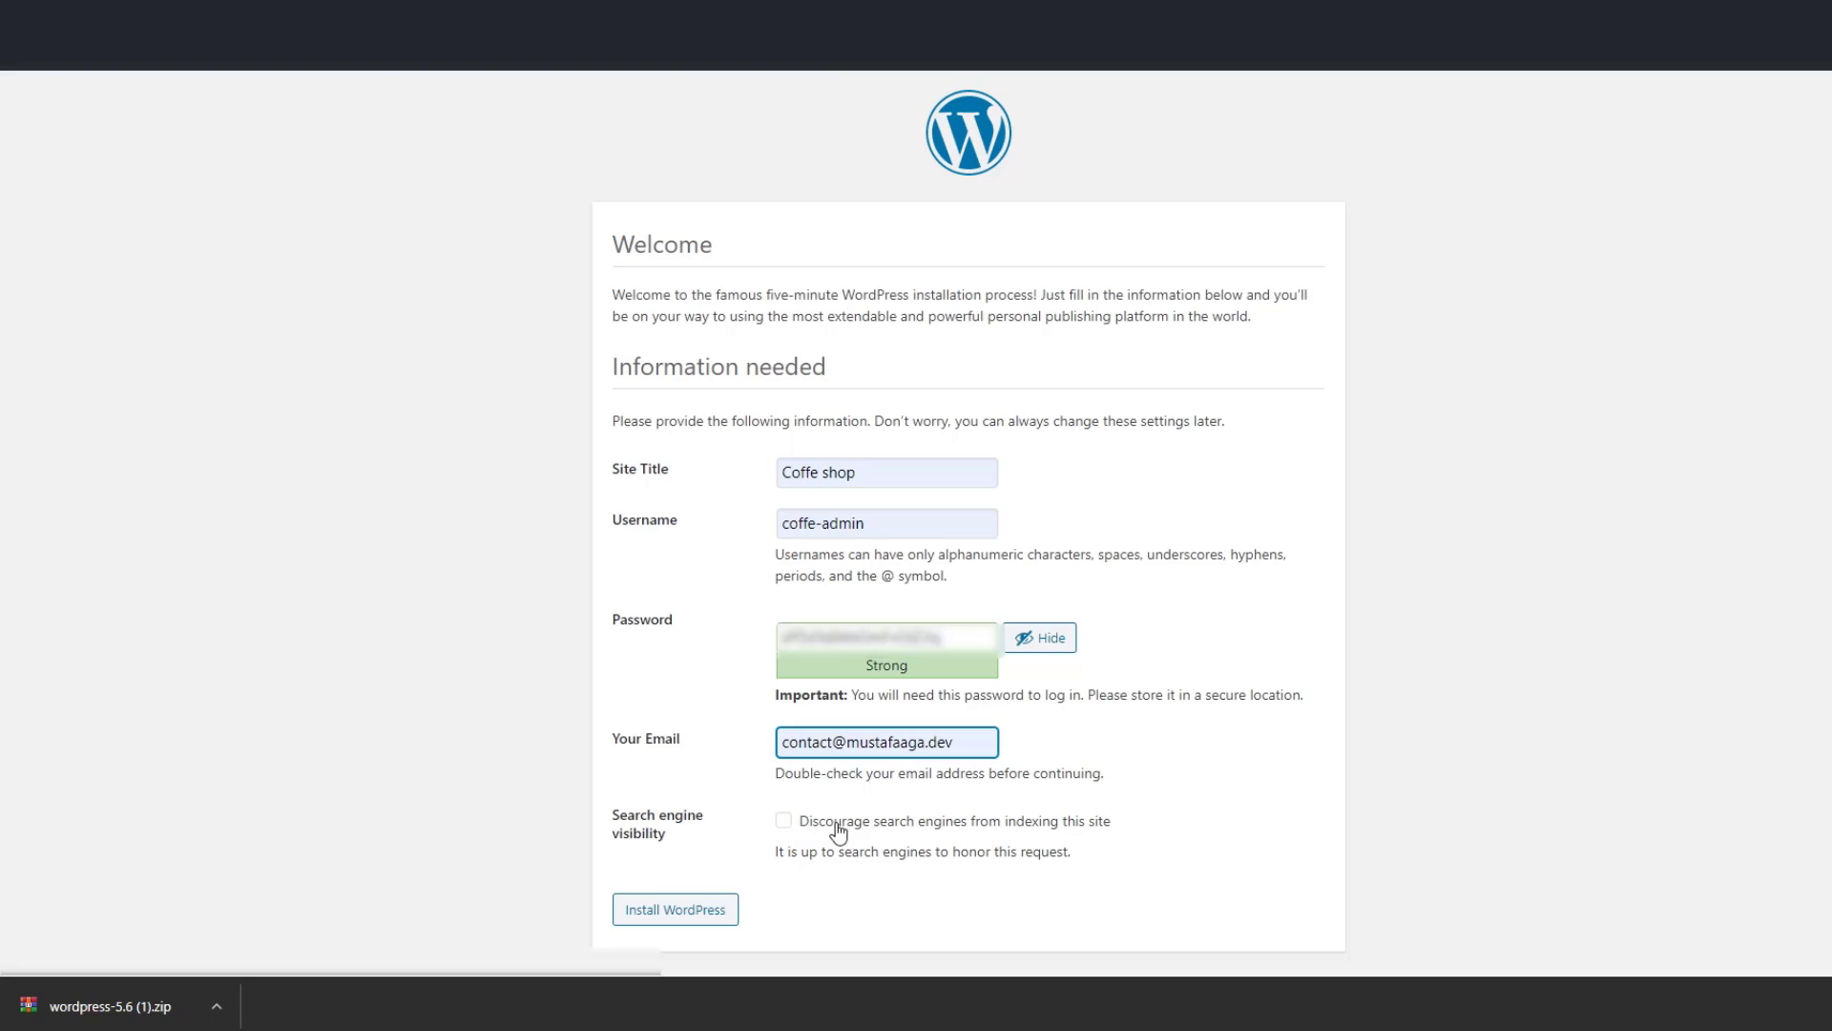
left_click(673, 909)
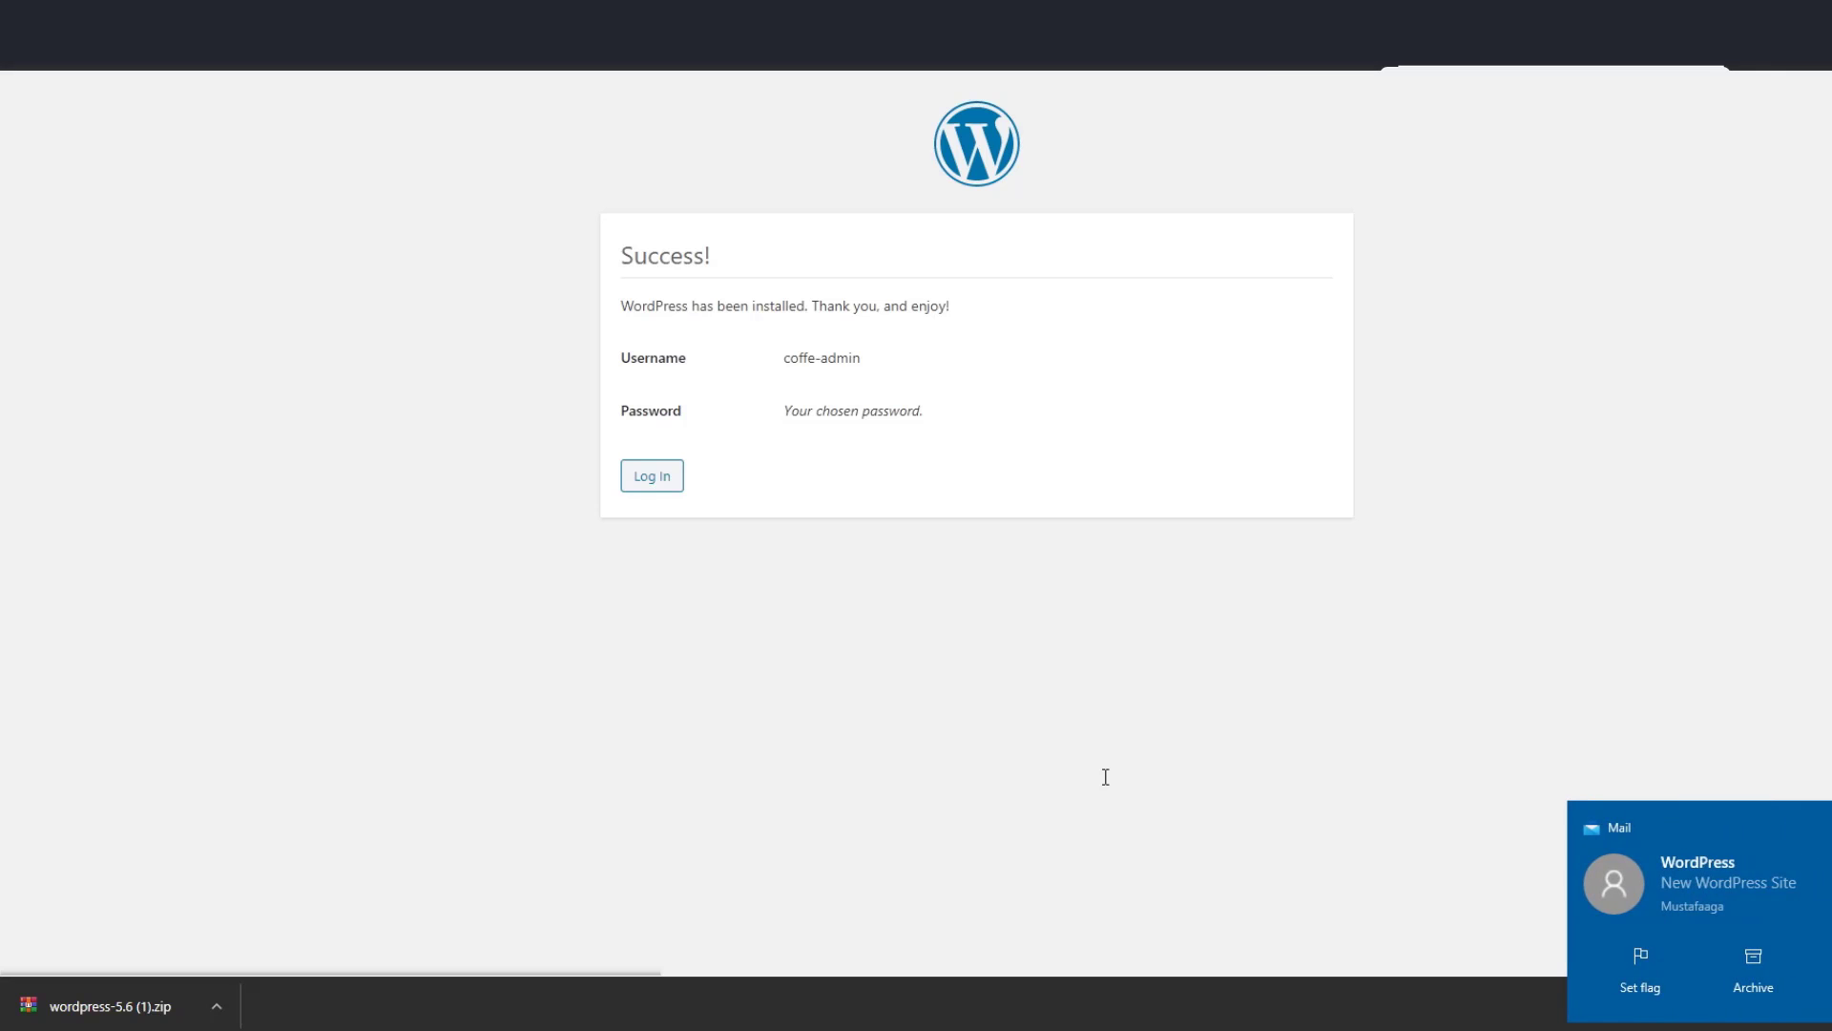
Step: Log in to the new site as coffe-admin with the saved account password and the Remember Me option enabled
left_click(627, 485)
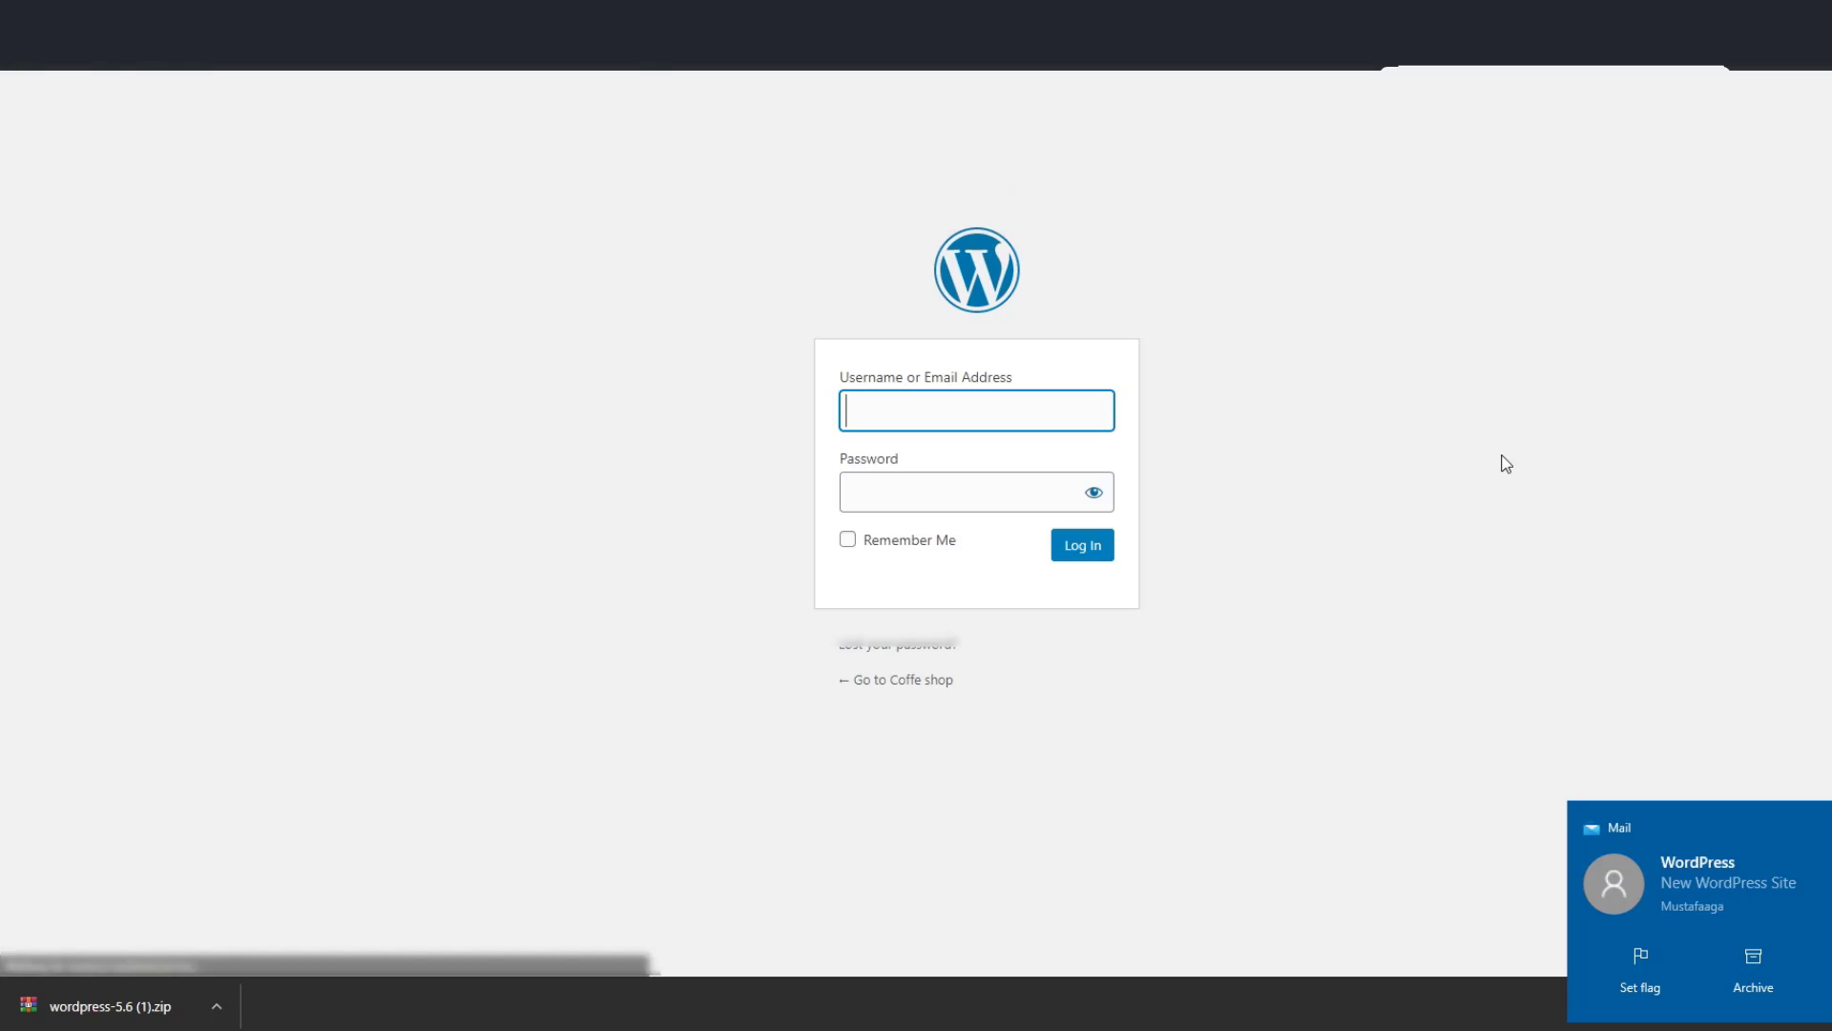
key("Down")
key("Down")
key("Return")
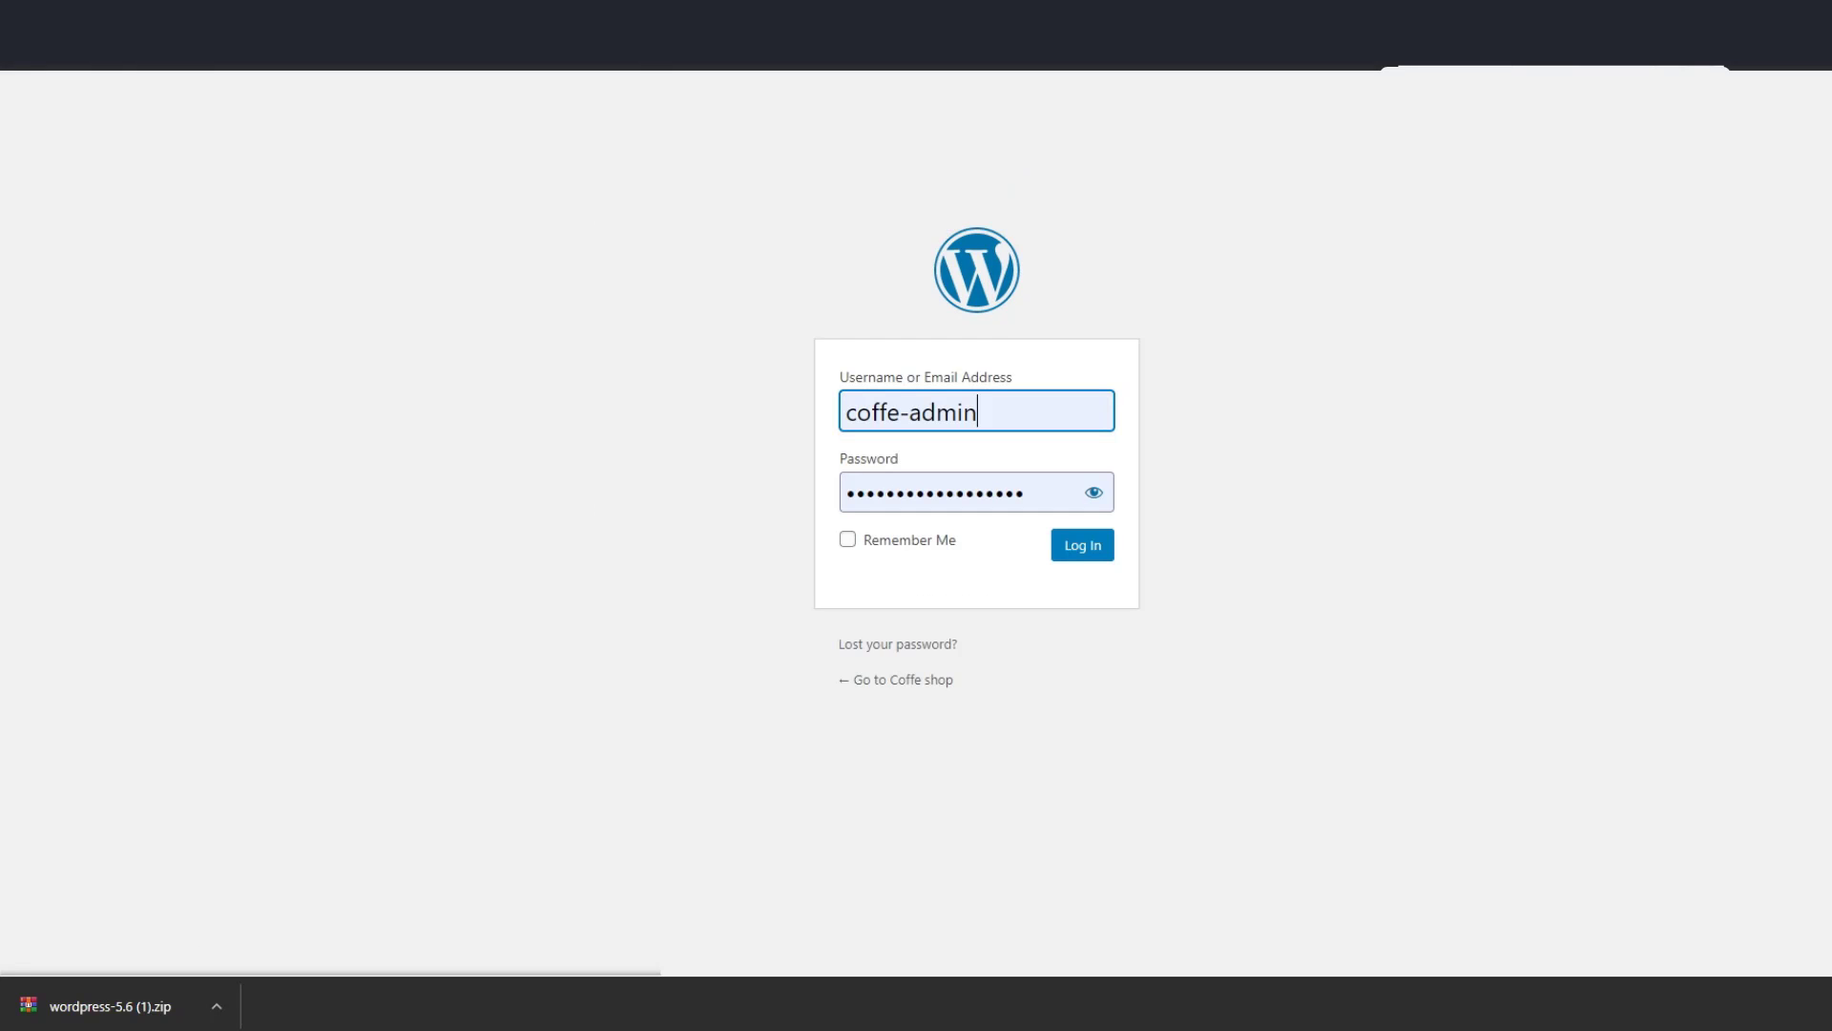
left_click(847, 541)
left_click(1086, 546)
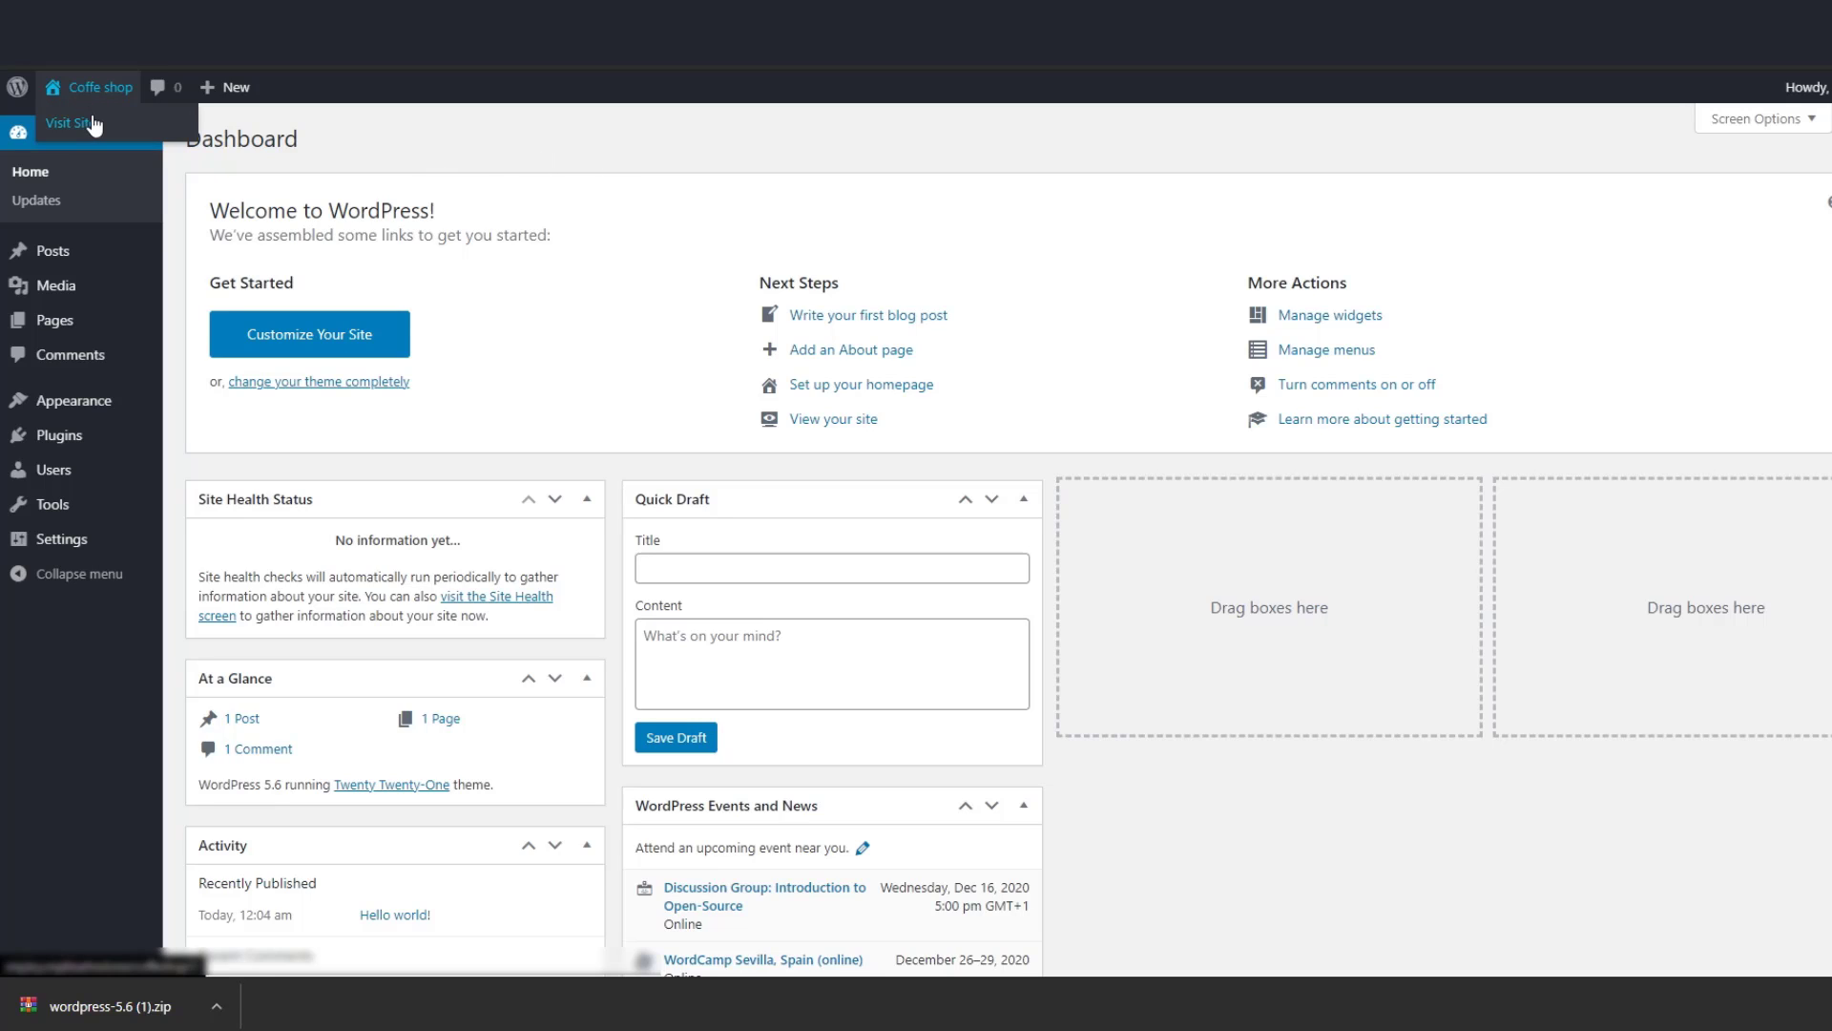
Step: Visit the Coffe shop site from the dashboard and look over its home page down to the footer
left_click(100, 121)
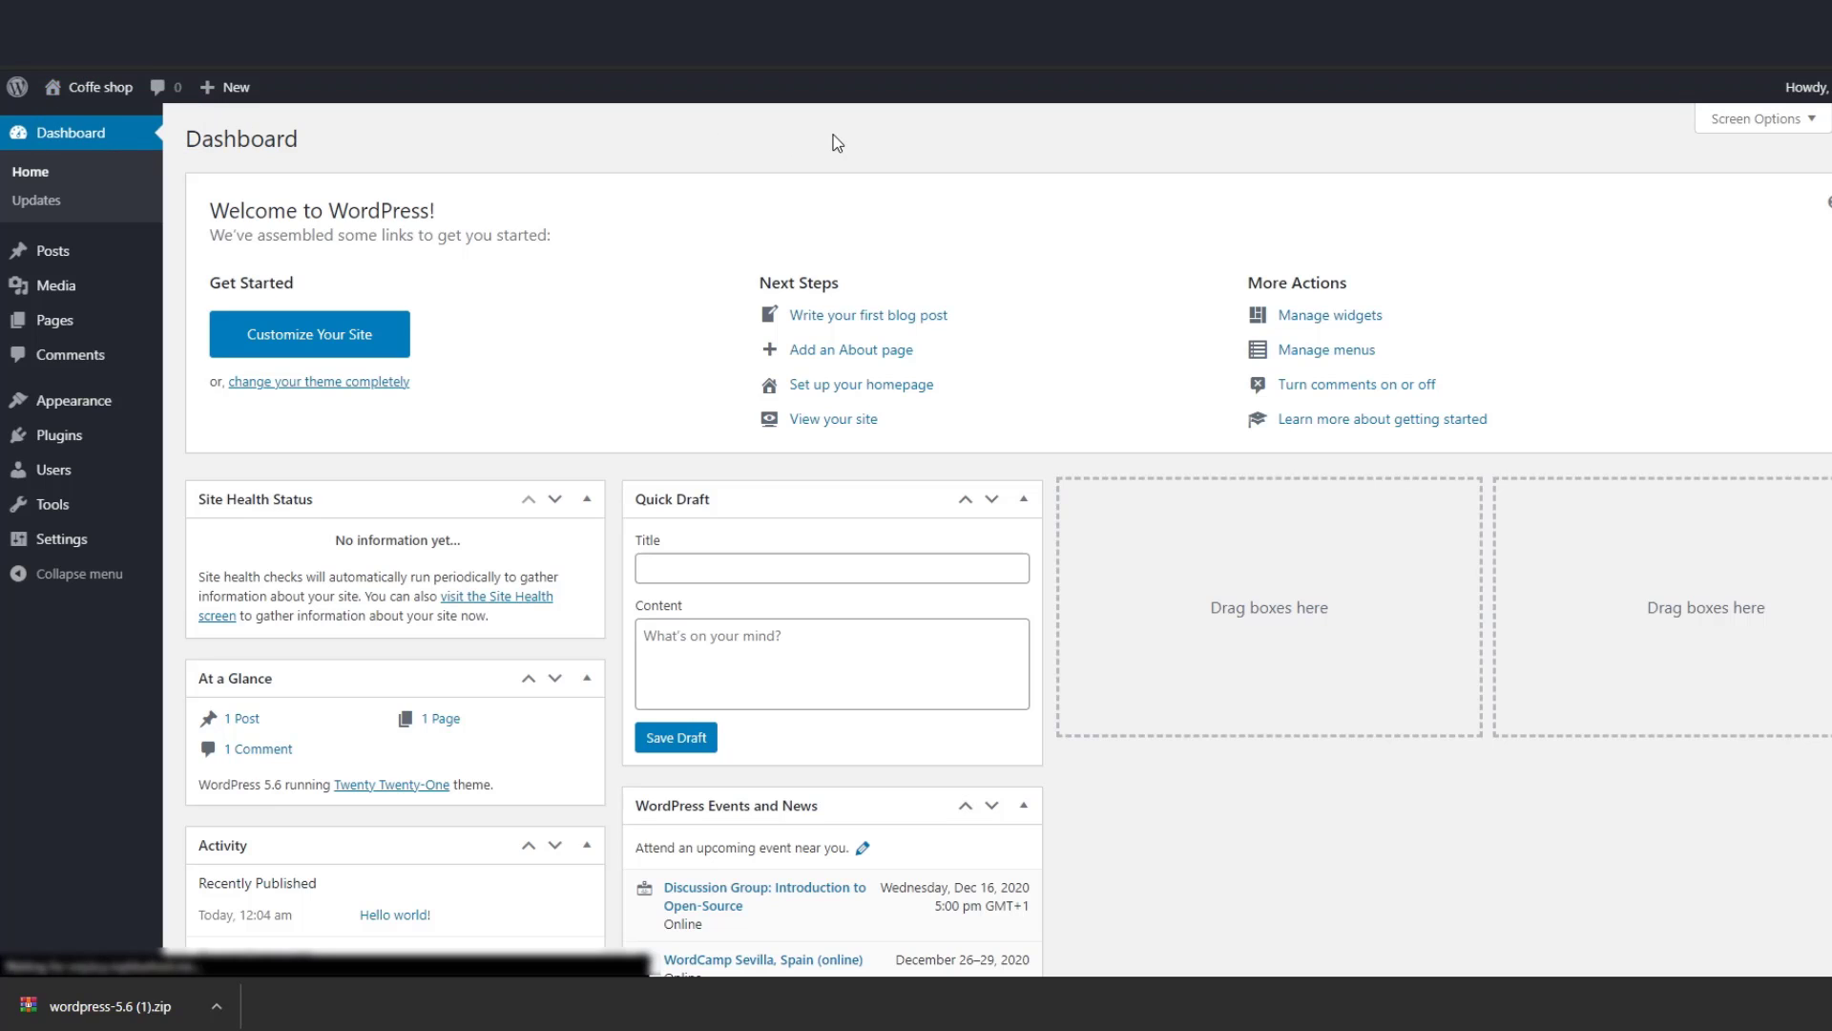
scroll(941, 193, "down", 4)
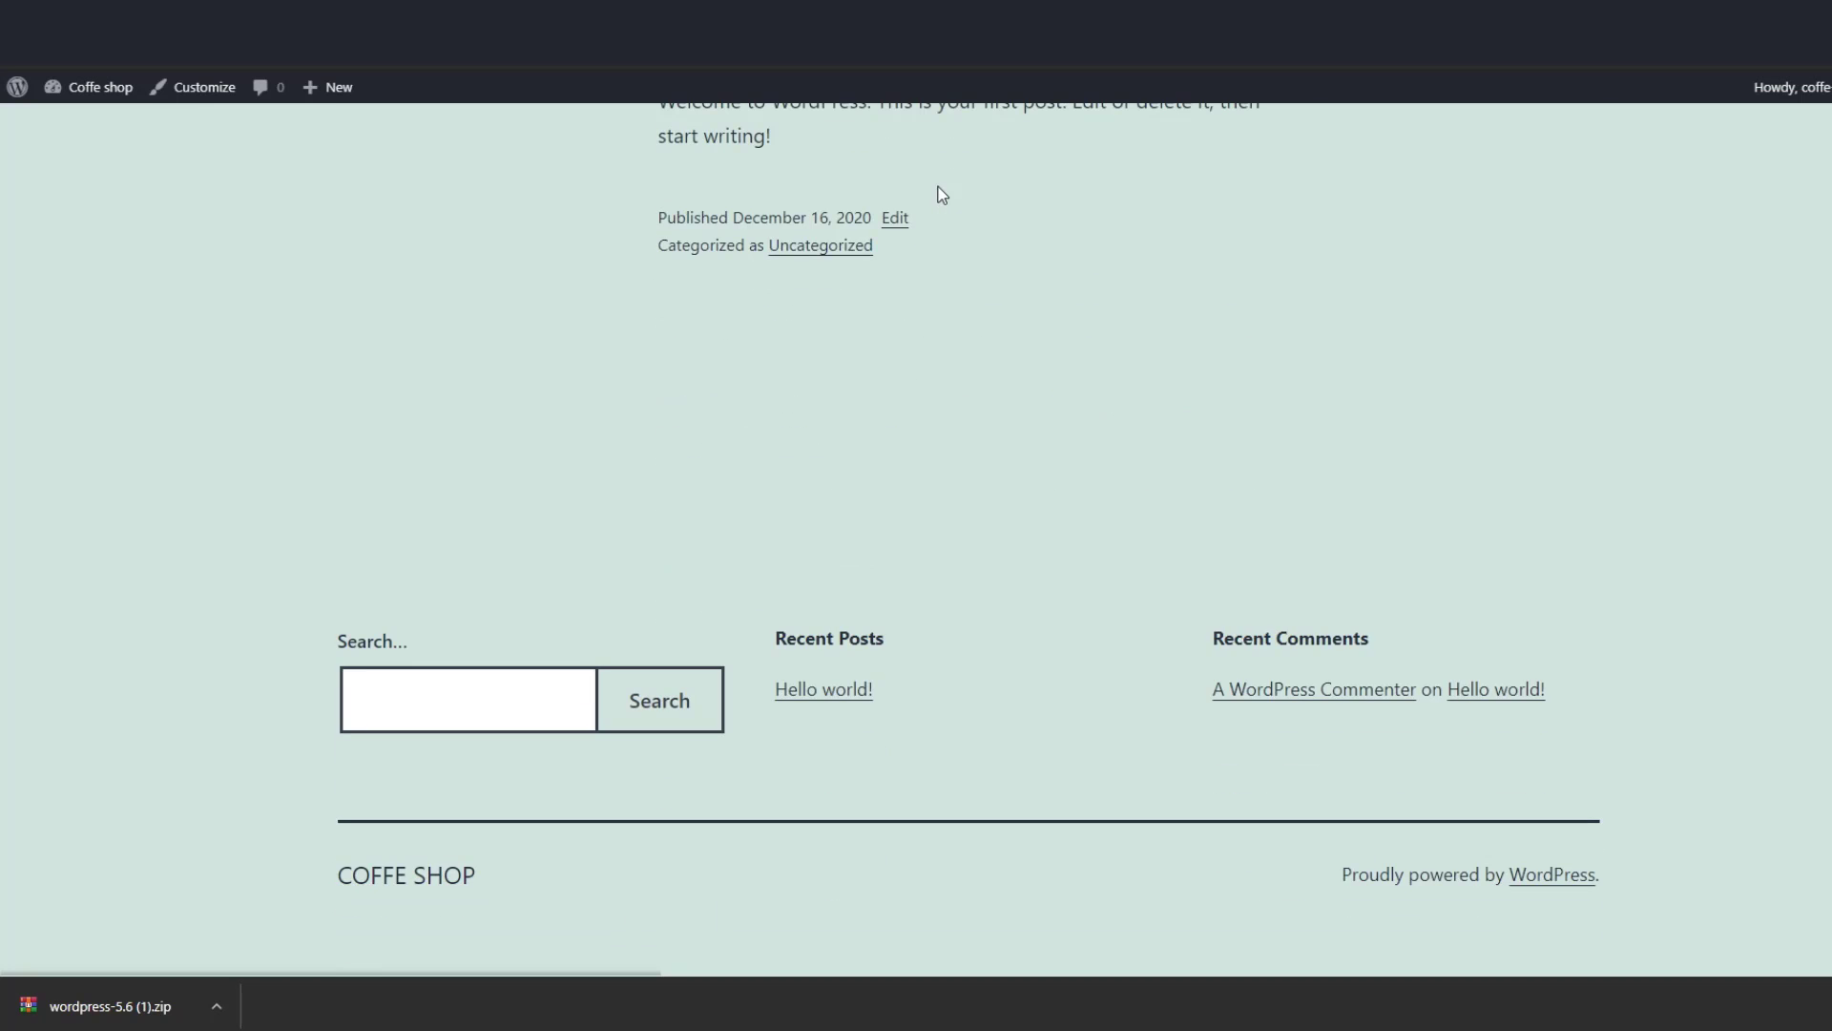
scroll(940, 191, "up", 4)
scroll(910, 196, "up", 4)
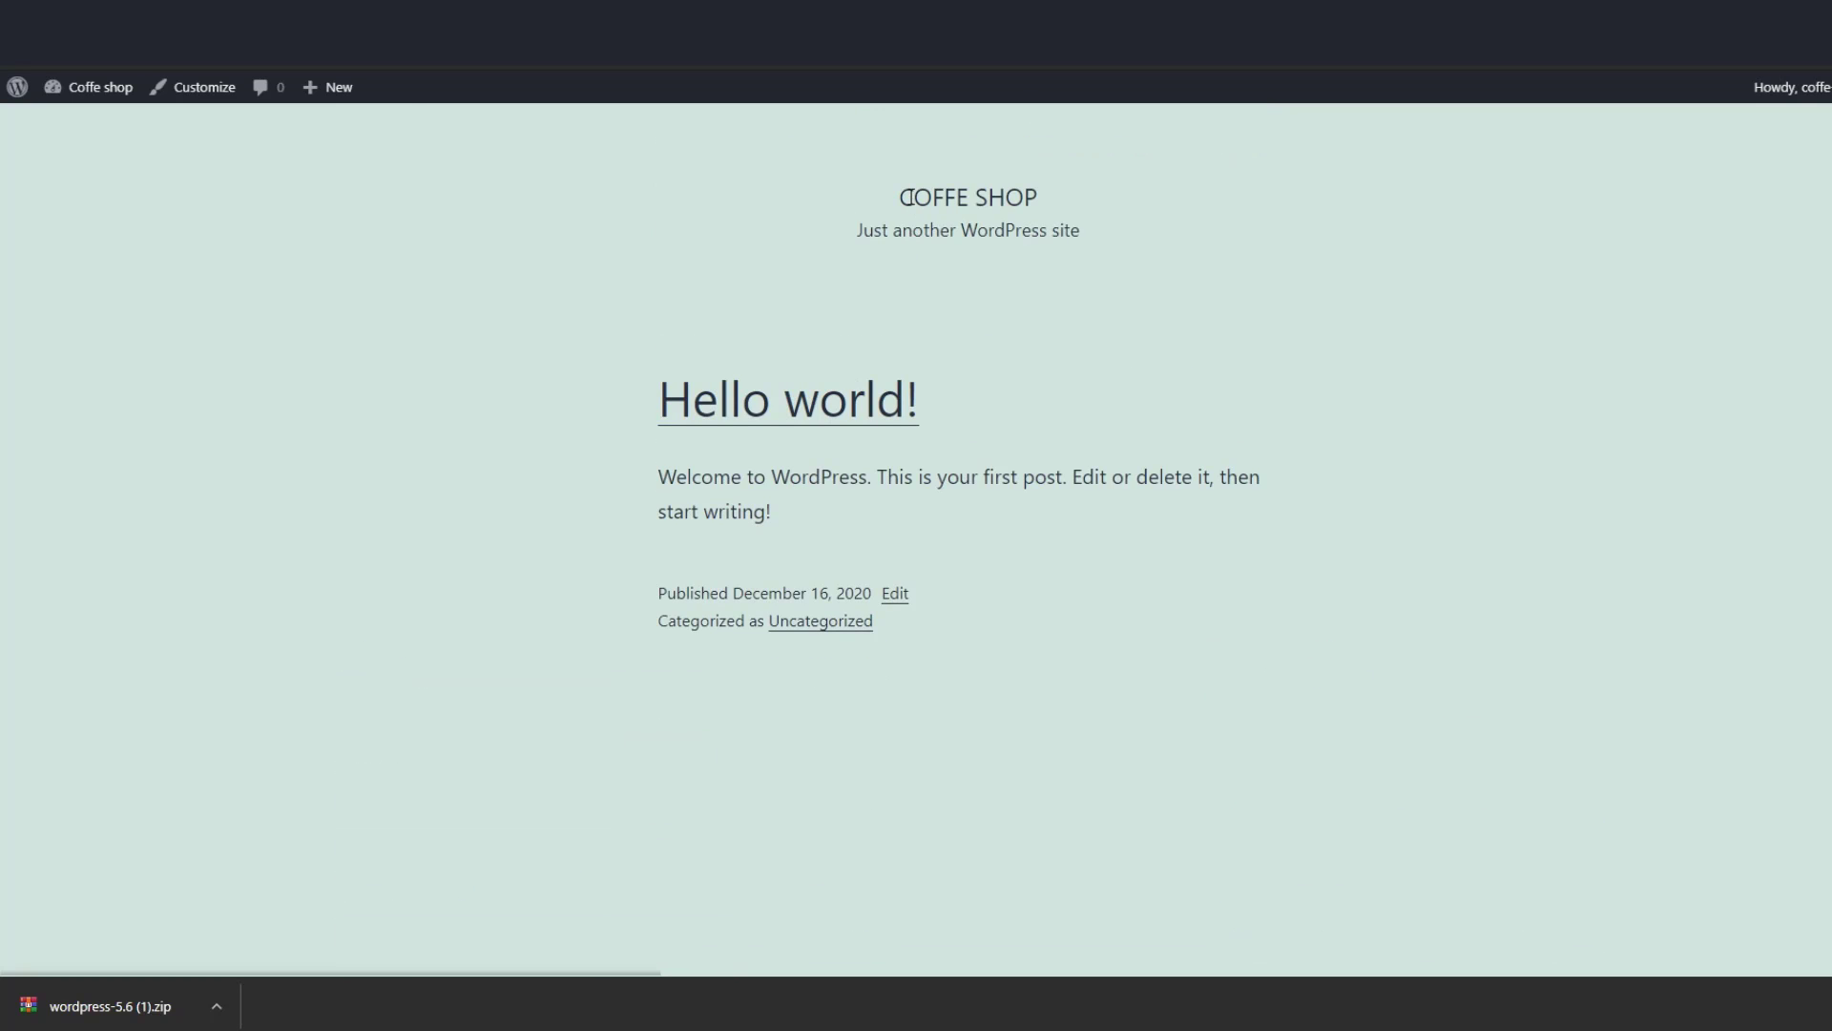